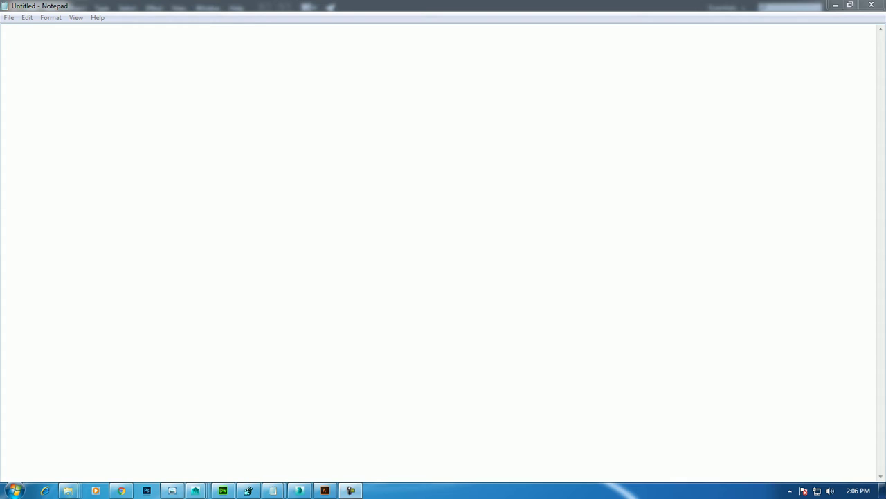
Write a Notepad intro about tracing a basic face, ending 'lets get started..', then minimize it.
{"action": "type", "text": "In this tutorial we will trace basic face in illustrator"}
{"action": "key", "text": "Return"}
{"action": "key", "text": "Return"}
{"action": "type", "text": "lets get started.."}
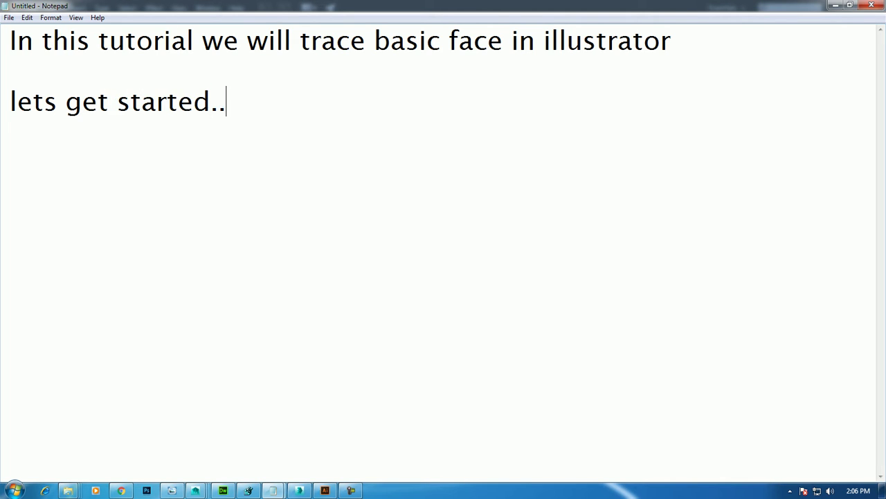
{"action": "left_click", "coordinate": [835, 5]}
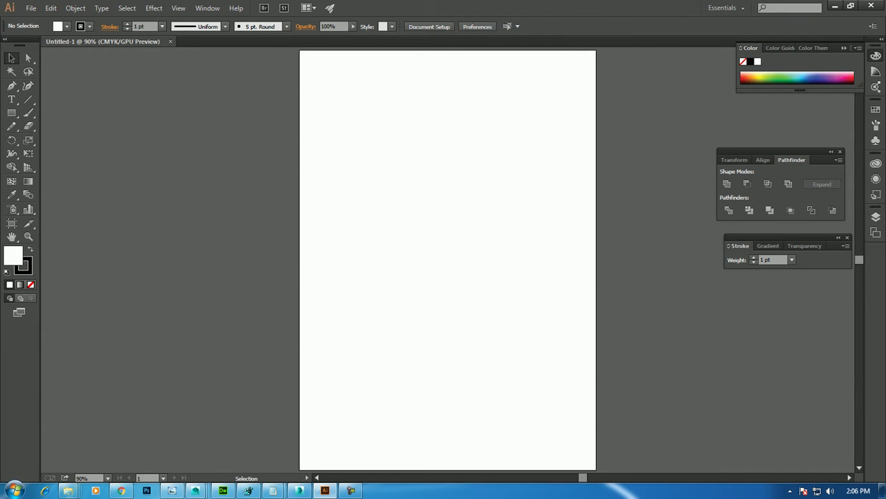
Place stock-vector-young-man-cartoon-face-150891017.jpg from the Desktop via File > Place.
{"action": "left_click", "coordinate": [32, 8]}
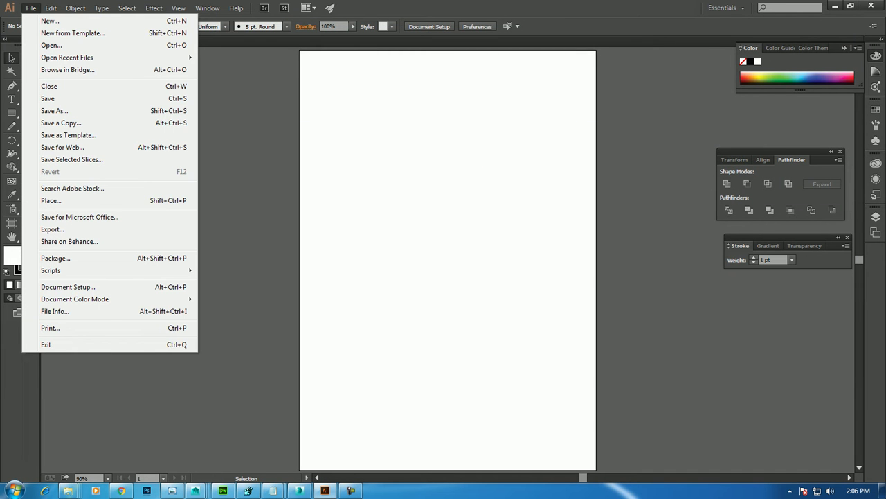
{"action": "left_click", "coordinate": [52, 200]}
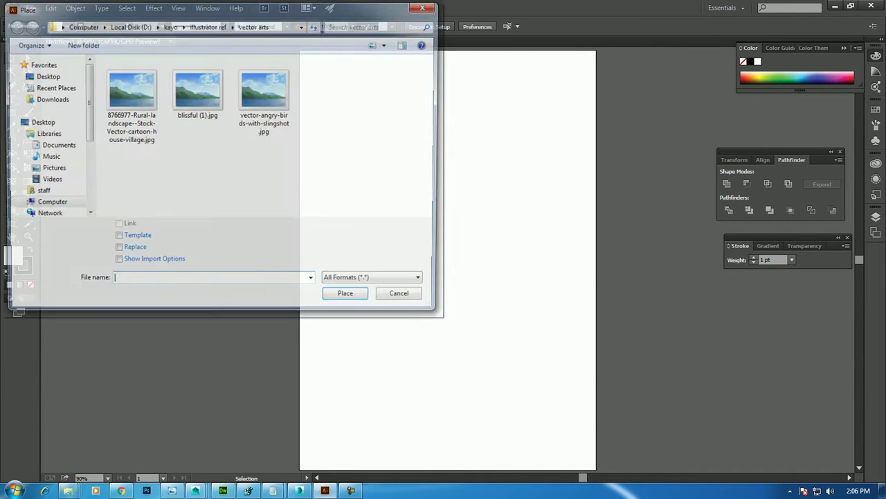
{"action": "left_click", "coordinate": [45, 75]}
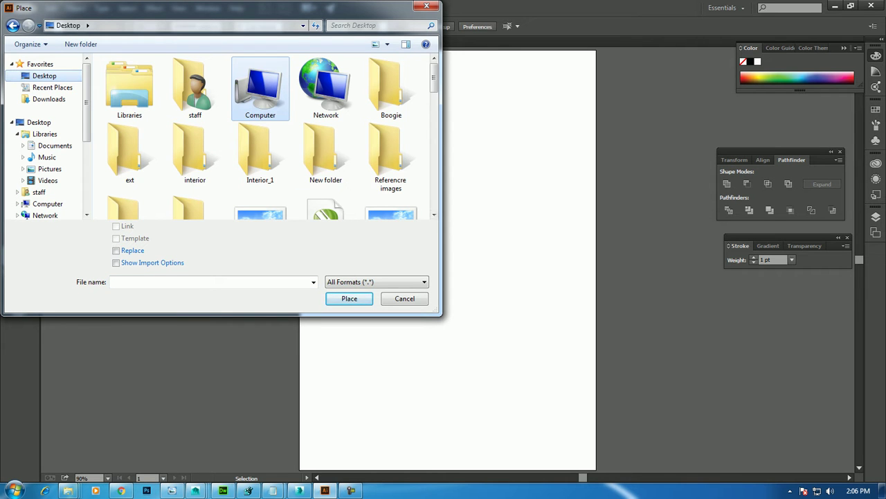
{"action": "scroll", "coordinate": [270, 139], "scroll_direction": "down", "scroll_amount": 3}
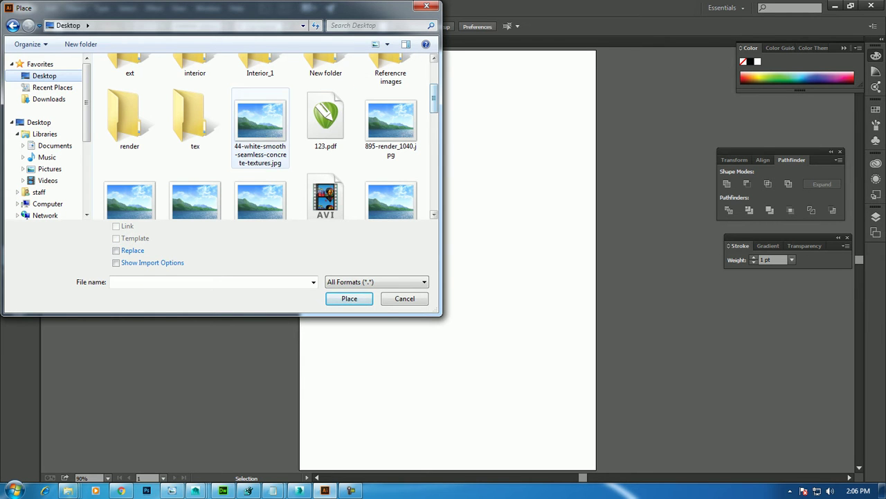
{"action": "left_click", "coordinate": [260, 125]}
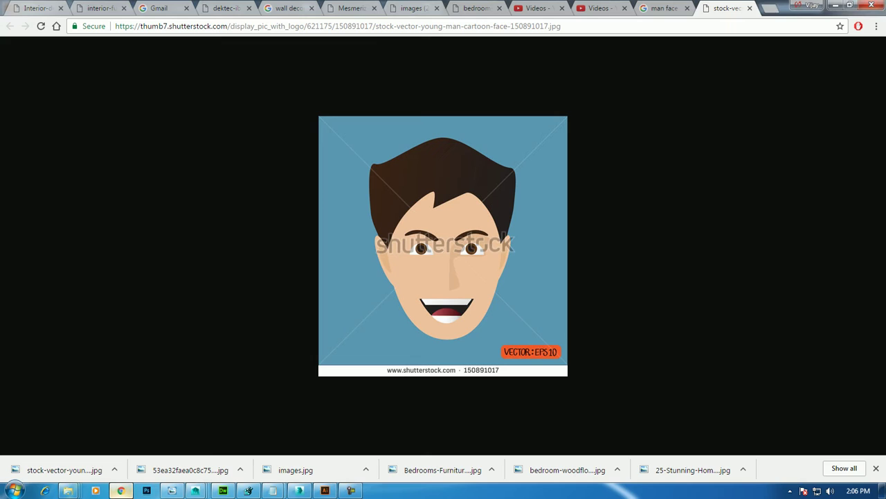
{"action": "key", "text": "s"}
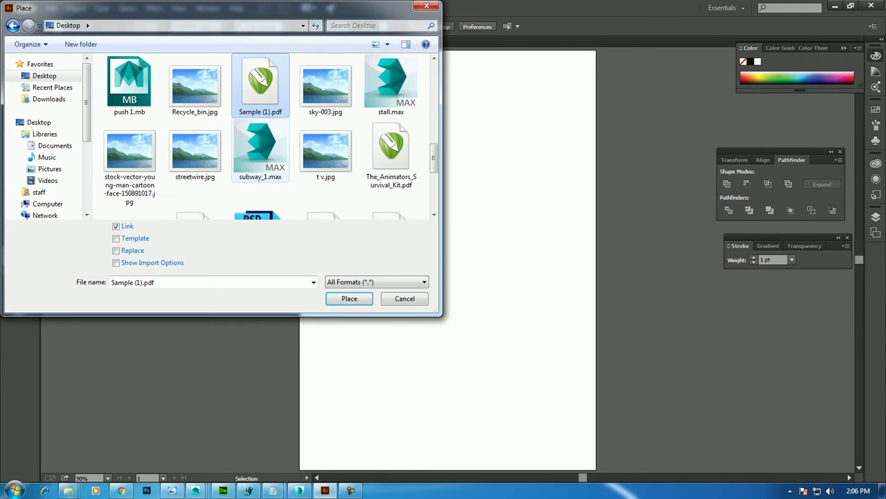
{"action": "key", "text": "s"}
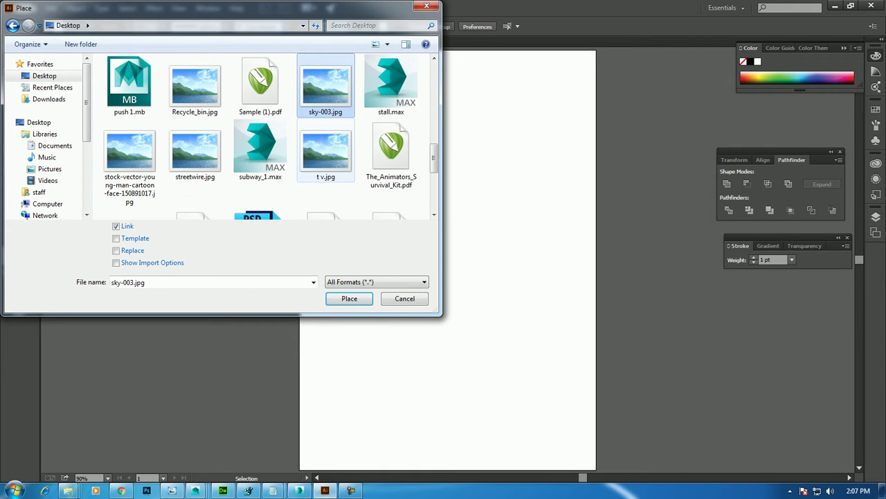
{"action": "key", "text": "s"}
{"action": "key", "text": "s"}
{"action": "key", "text": "Return"}
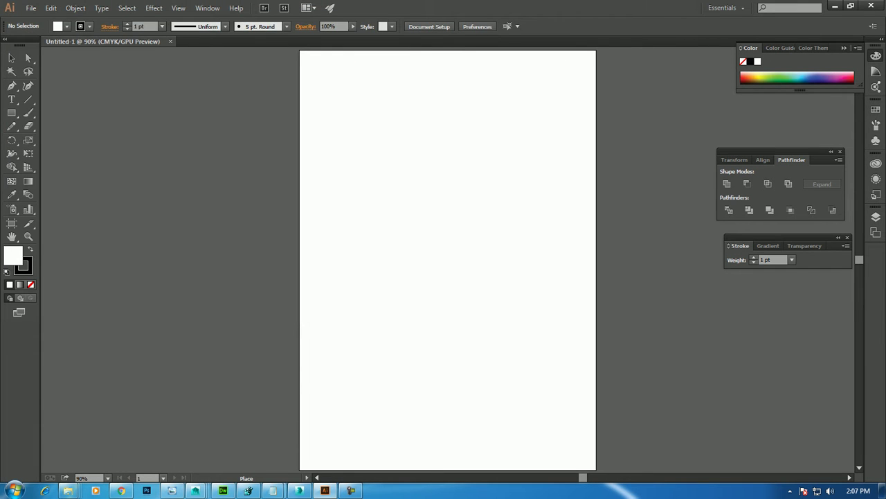
Drop the face image onto the artboard, shift it to cover the page, and zoom in.
{"action": "left_click_drag", "start_coordinate": [420, 257], "coordinate": [548, 390]}
{"action": "left_click_drag", "start_coordinate": [419, 297], "coordinate": [495, 308]}
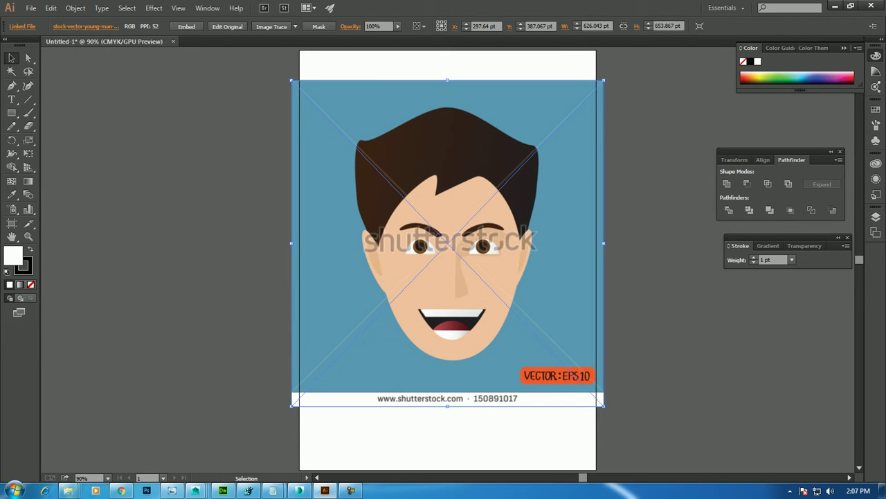
{"action": "key", "text": "ctrl+equal"}
{"action": "key", "text": "ctrl+equal"}
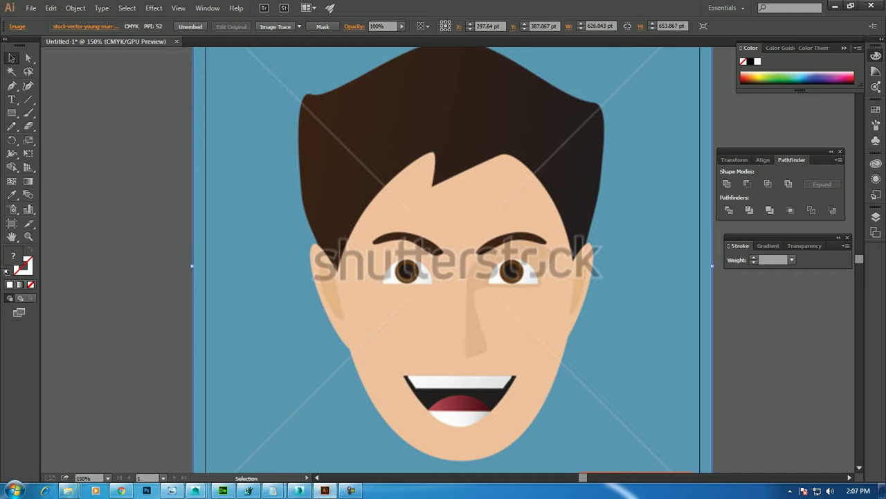
Lock the placed face image with Object > Lock > Selection.
{"action": "left_click", "coordinate": [76, 8]}
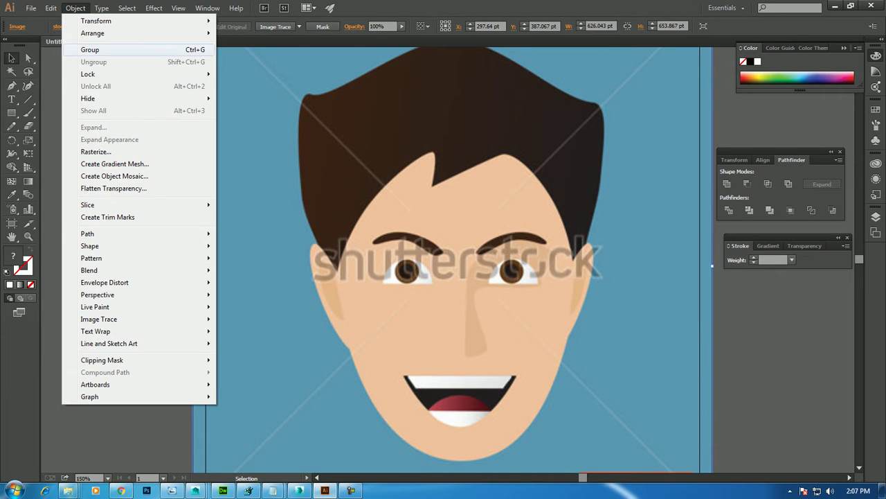
{"action": "left_click", "coordinate": [246, 74]}
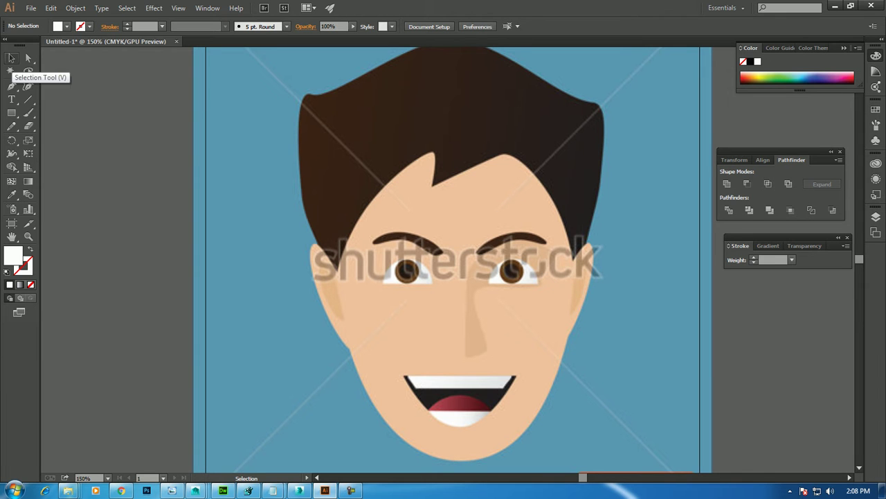
With the Pen tool and no fill, trace the hair's left edge up to the top-left corner.
{"action": "left_click", "coordinate": [12, 86]}
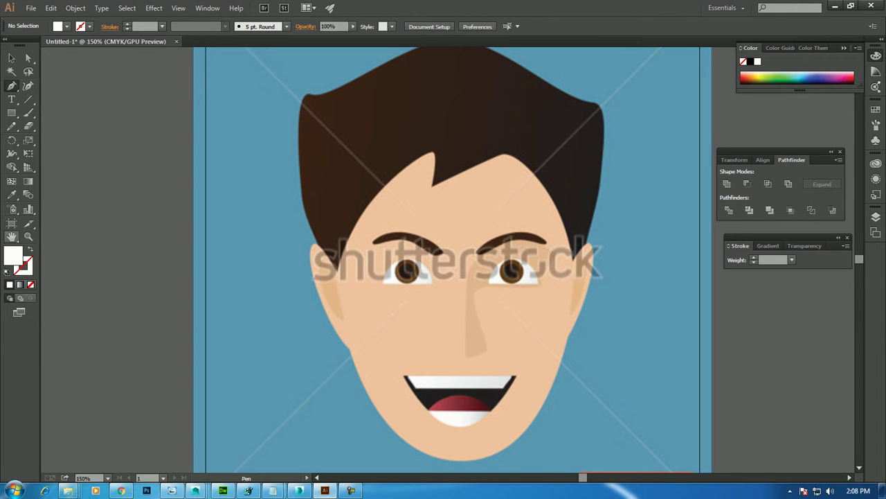
{"action": "left_click", "coordinate": [30, 249]}
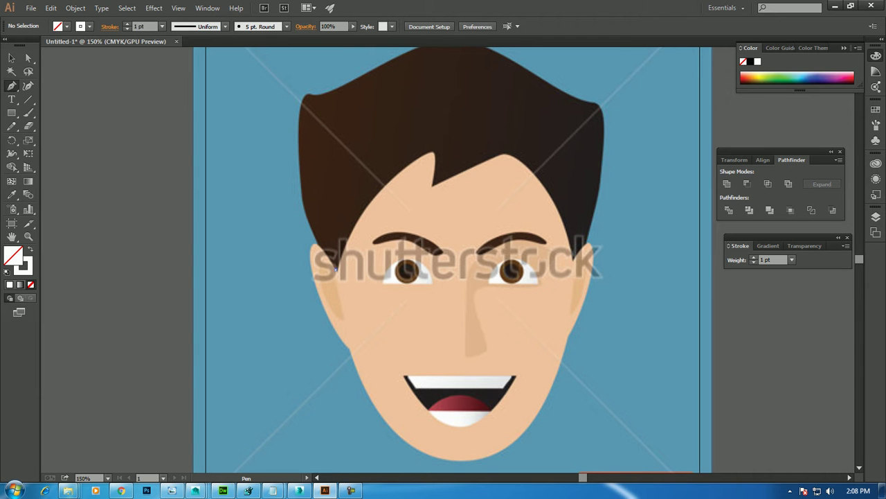
{"action": "left_click", "coordinate": [335, 268]}
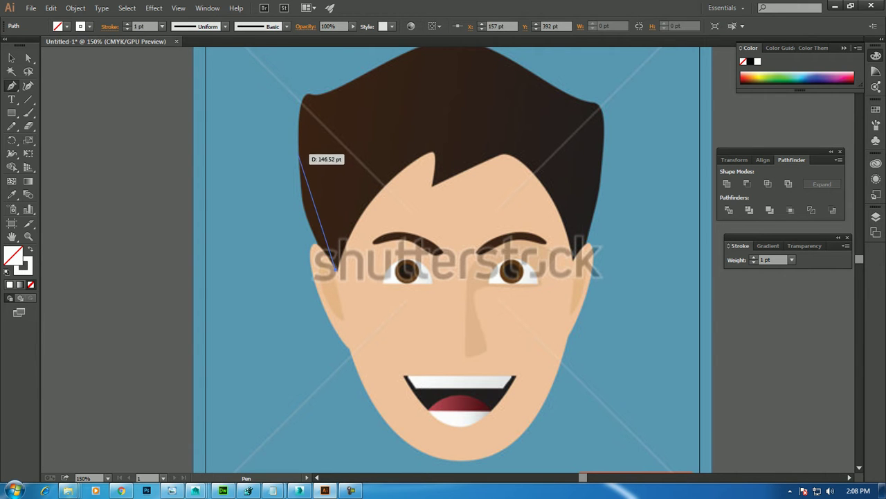
{"action": "left_click_drag", "start_coordinate": [297, 151], "coordinate": [312, 116]}
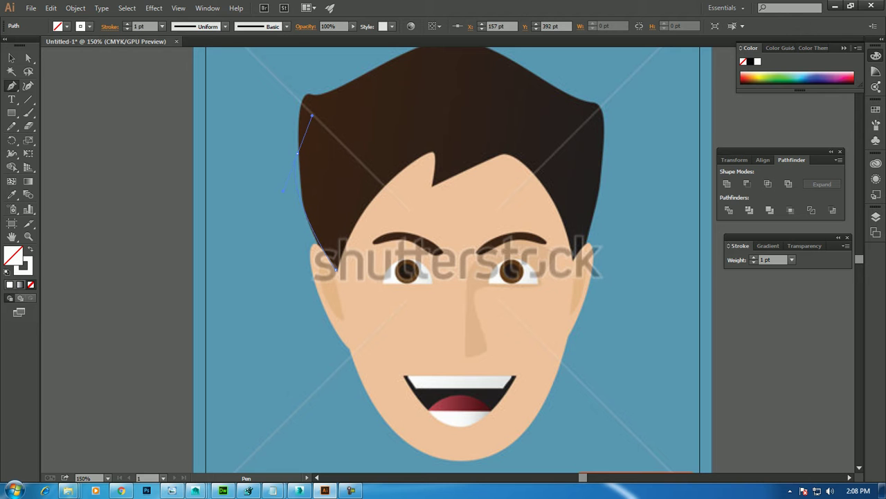
{"action": "key", "text": "ctrl+z"}
{"action": "left_click", "coordinate": [304, 189]}
{"action": "left_click", "coordinate": [305, 99]}
{"action": "left_click_drag", "start_coordinate": [305, 98], "coordinate": [350, 101]}
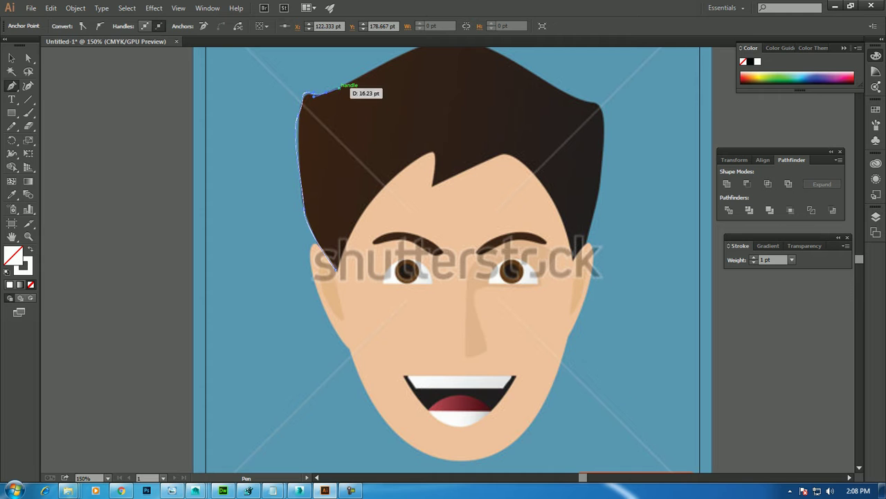
Continue the hair path over the top, down the right side, and along the fringe.
{"action": "scroll", "coordinate": [350, 102], "scroll_direction": "up", "scroll_amount": 2}
{"action": "left_click_drag", "start_coordinate": [379, 131], "coordinate": [388, 129]}
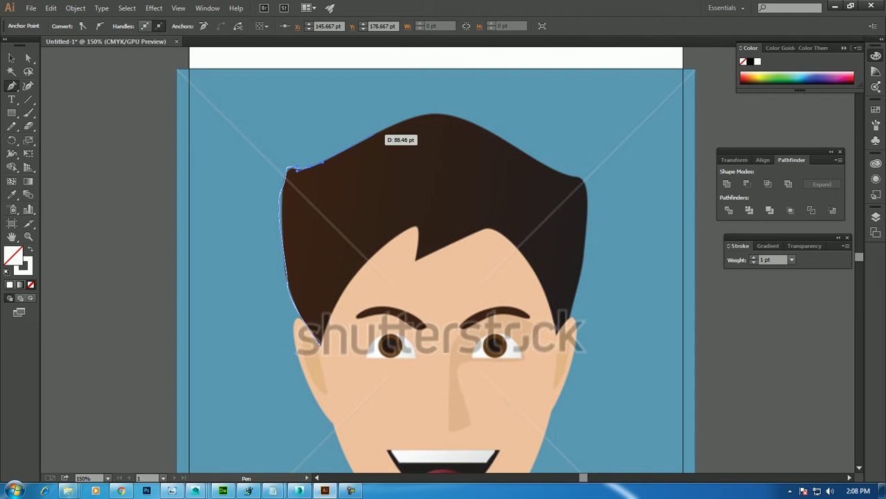
{"action": "mouse_move", "coordinate": [438, 112]}
{"action": "left_mouse_down"}
{"action": "mouse_move", "coordinate": [457, 111]}
{"action": "mouse_move", "coordinate": [527, 149]}
{"action": "left_mouse_up"}
{"action": "mouse_move", "coordinate": [579, 177]}
{"action": "left_mouse_down"}
{"action": "mouse_move", "coordinate": [599, 182]}
{"action": "mouse_move", "coordinate": [579, 320]}
{"action": "left_mouse_up"}
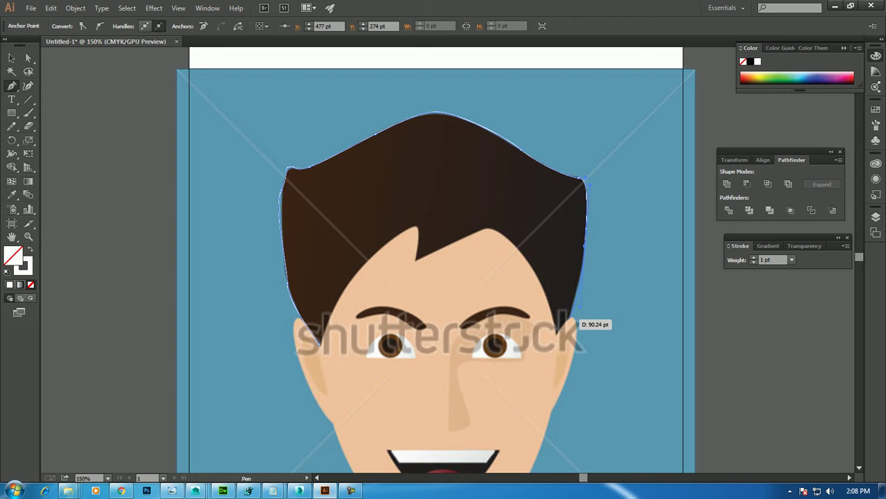
{"action": "mouse_move", "coordinate": [567, 317]}
{"action": "left_mouse_down"}
{"action": "mouse_move", "coordinate": [566, 335]}
{"action": "mouse_move", "coordinate": [482, 199]}
{"action": "left_mouse_up"}
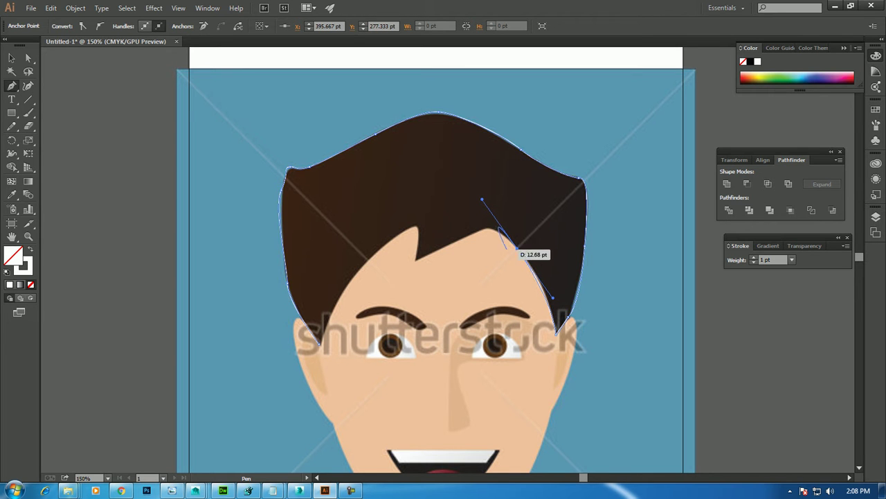
{"action": "left_click", "coordinate": [517, 247]}
{"action": "left_click_drag", "start_coordinate": [485, 228], "coordinate": [498, 225]}
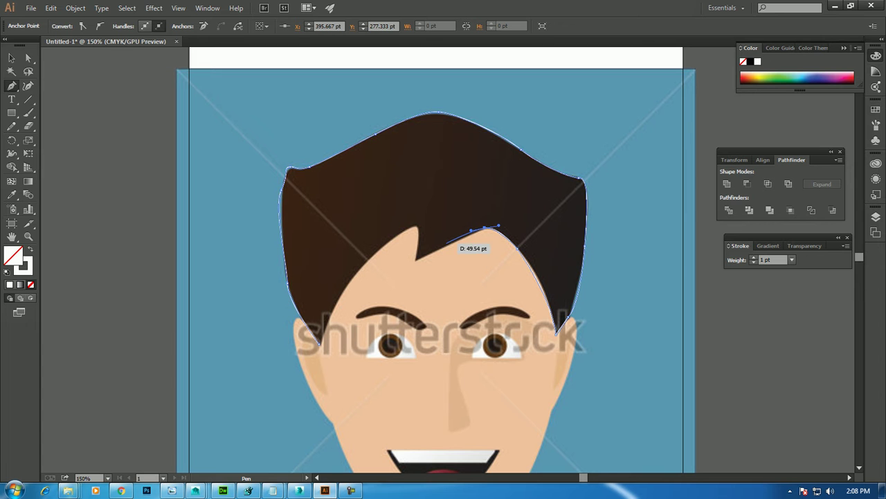
{"action": "left_click", "coordinate": [415, 261]}
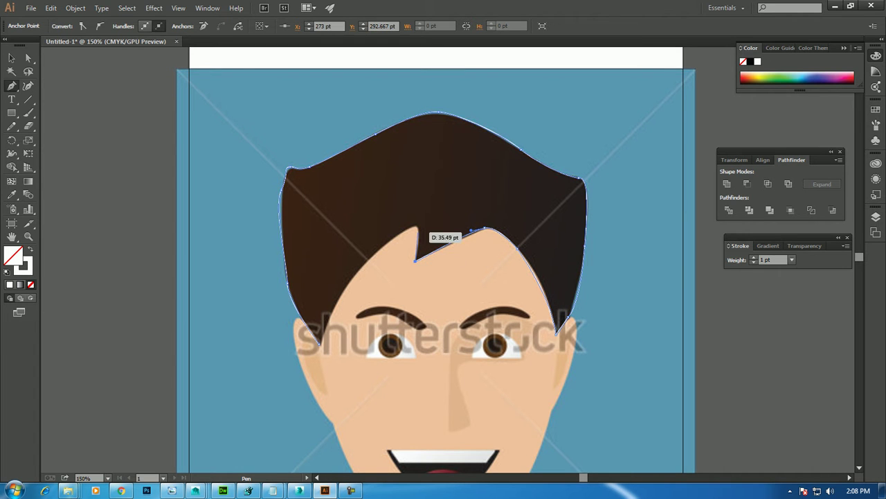
{"action": "mouse_move", "coordinate": [413, 228]}
{"action": "left_mouse_down"}
{"action": "mouse_move", "coordinate": [401, 223]}
{"action": "mouse_move", "coordinate": [433, 227]}
{"action": "mouse_move", "coordinate": [354, 275]}
{"action": "mouse_move", "coordinate": [320, 342]}
{"action": "mouse_move", "coordinate": [337, 261]}
{"action": "mouse_move", "coordinate": [352, 252]}
{"action": "left_mouse_up"}
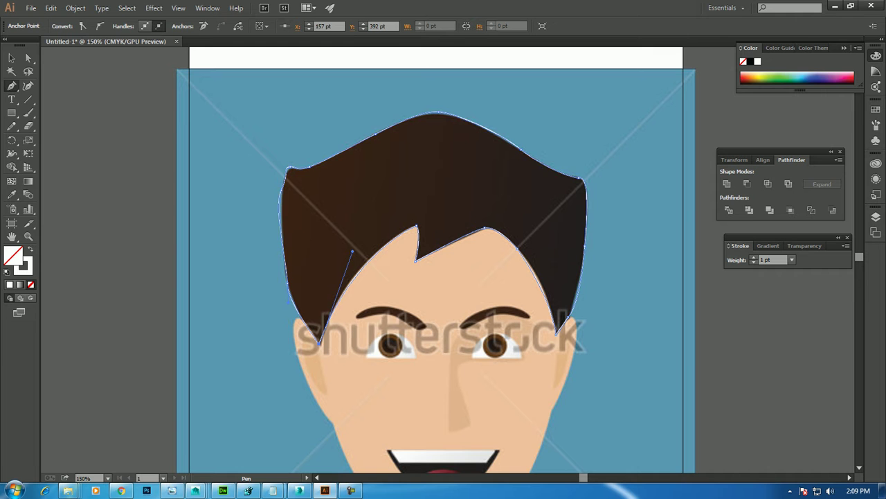
Reshape the hair outline's left side into a hook with the Direct Selection tool.
{"action": "key", "text": "ctrl"}
{"action": "left_click", "coordinate": [28, 58]}
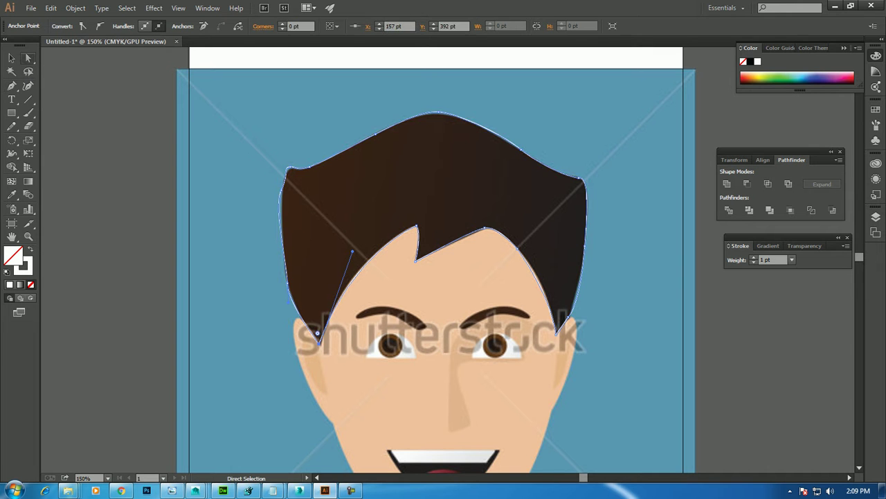
{"action": "left_click", "coordinate": [281, 198]}
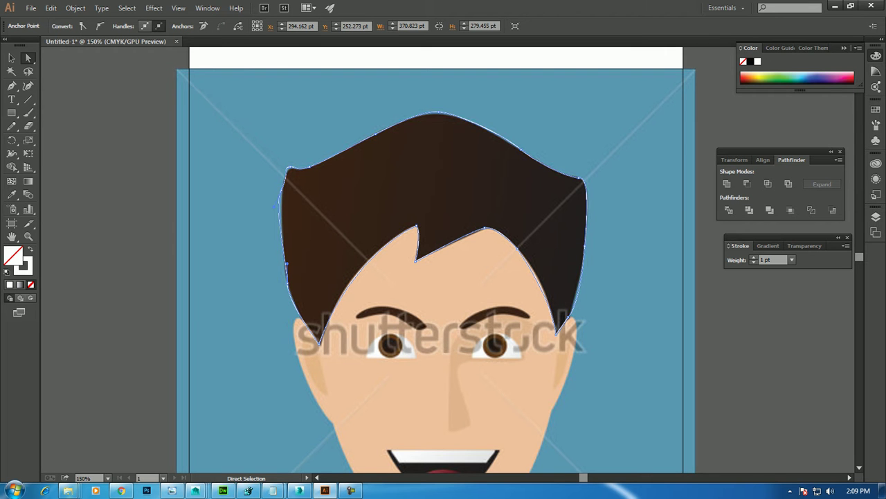
{"action": "key", "text": "ctrl+plus"}
{"action": "key", "text": "ctrl+plus"}
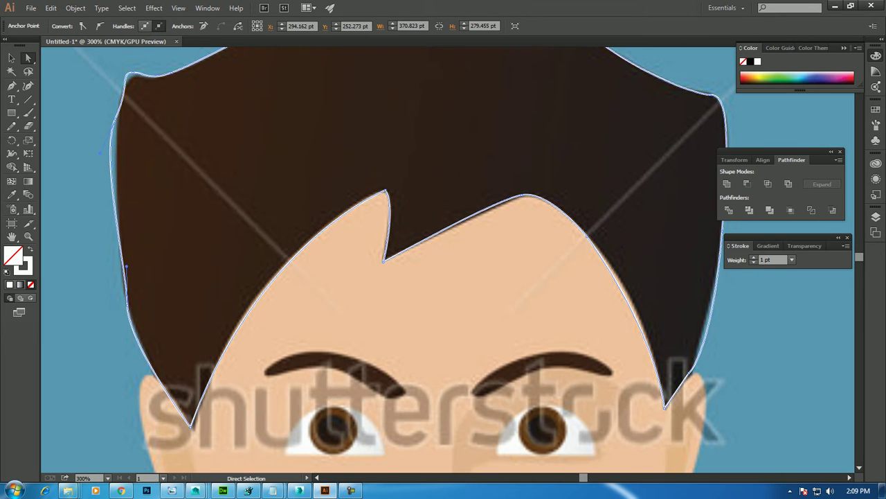
{"action": "left_click", "coordinate": [127, 304]}
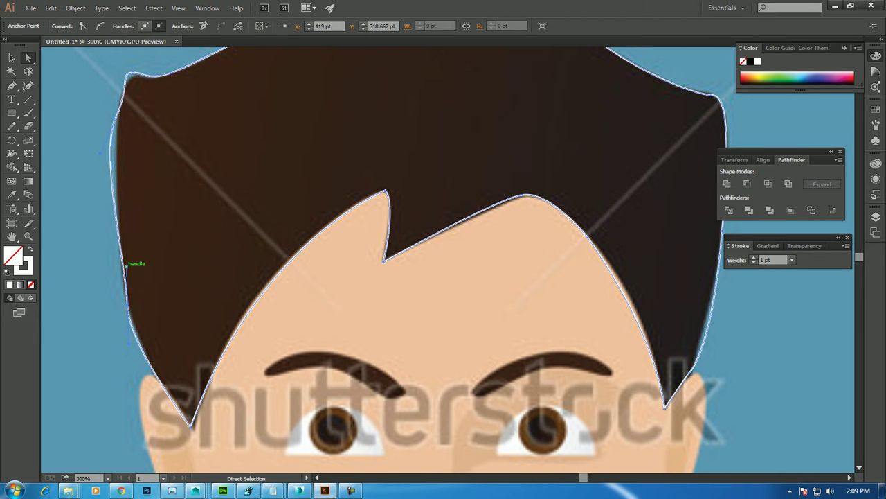
{"action": "left_click", "coordinate": [113, 135]}
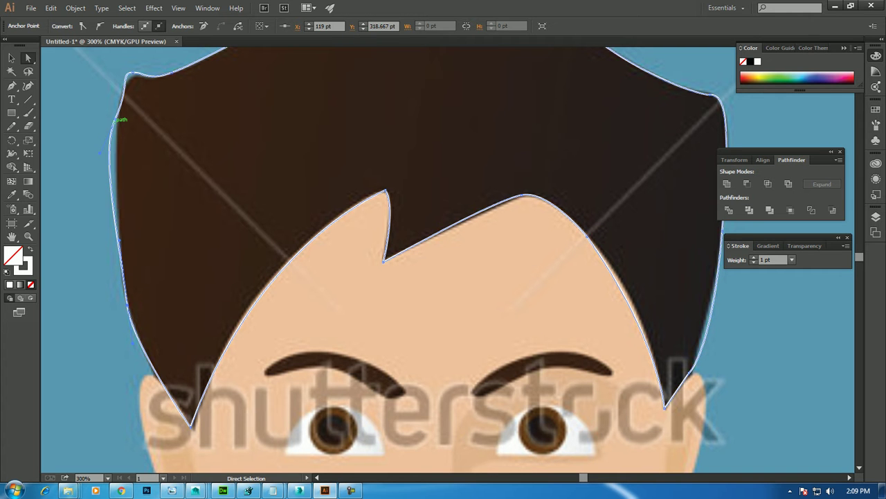
{"action": "left_click_drag", "start_coordinate": [115, 119], "coordinate": [115, 121]}
{"action": "left_click", "coordinate": [115, 121]}
{"action": "left_click_drag", "start_coordinate": [101, 151], "coordinate": [117, 156]}
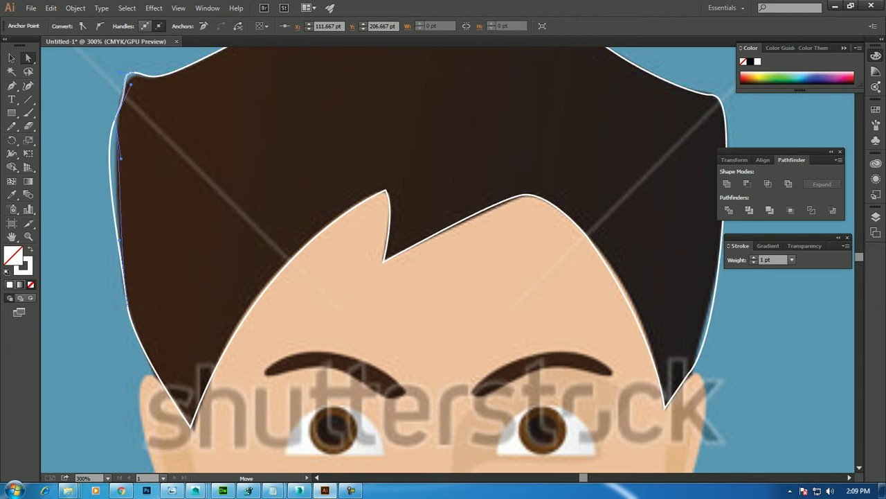
{"action": "scroll", "coordinate": [116, 157], "scroll_direction": "up", "scroll_amount": 3}
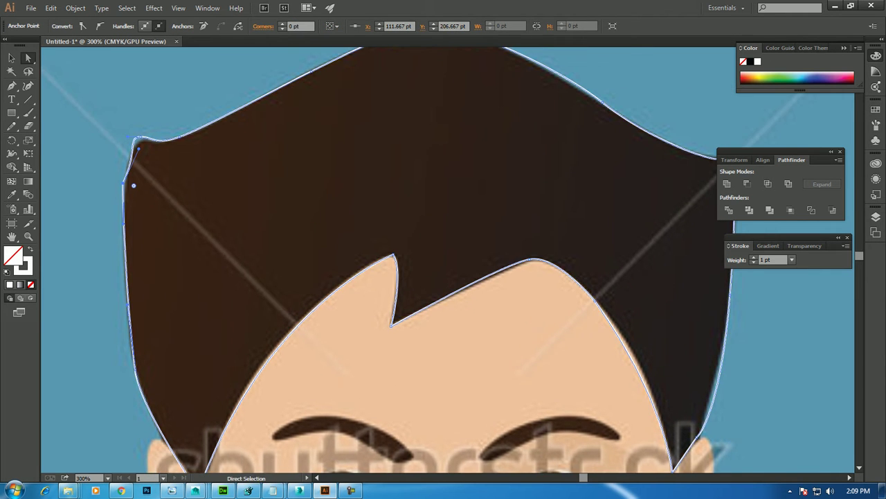
{"action": "left_click_drag", "start_coordinate": [139, 147], "coordinate": [63, 157]}
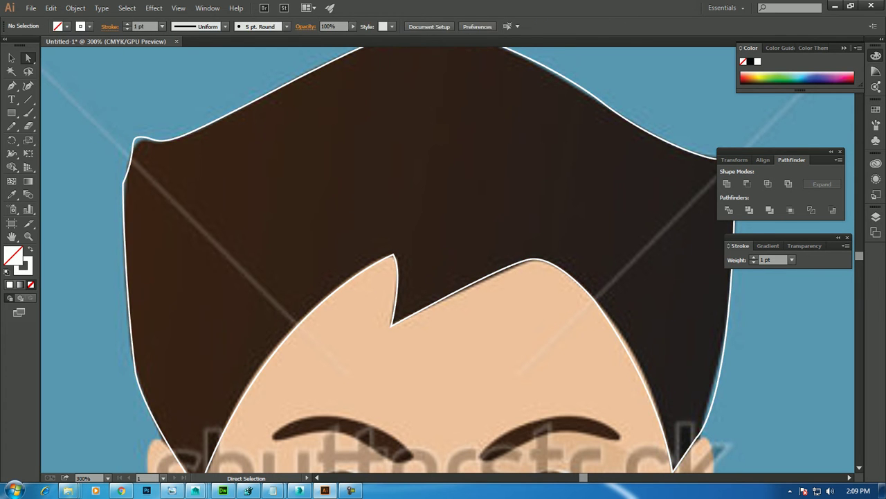
{"action": "left_click_drag", "start_coordinate": [138, 140], "coordinate": [54, 242]}
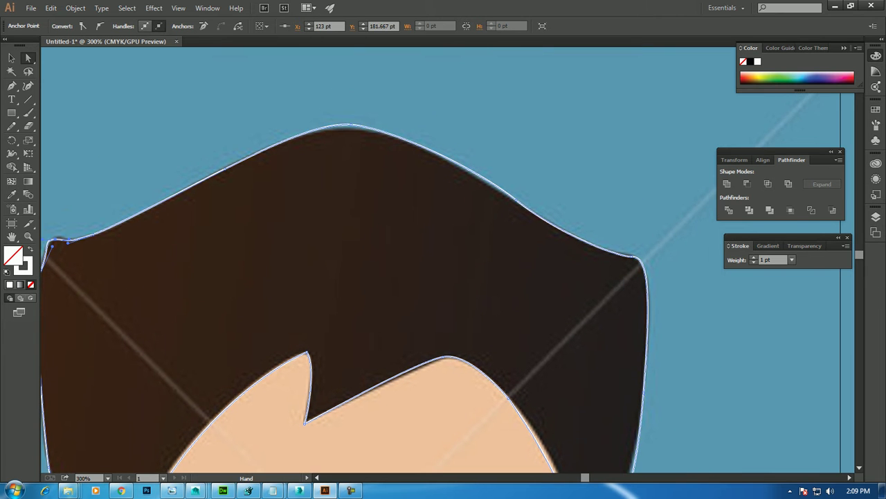
Adjust the hair's top anchor, right tip and upper-right edge to match the reference.
{"action": "left_click", "coordinate": [350, 125]}
{"action": "key", "text": "Down"}
{"action": "key", "text": "Down"}
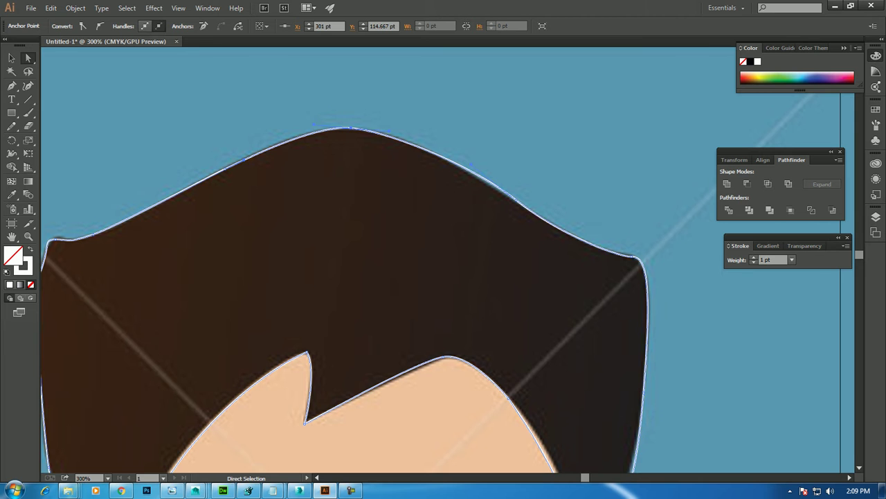
{"action": "left_click_drag", "start_coordinate": [609, 450], "coordinate": [524, 254]}
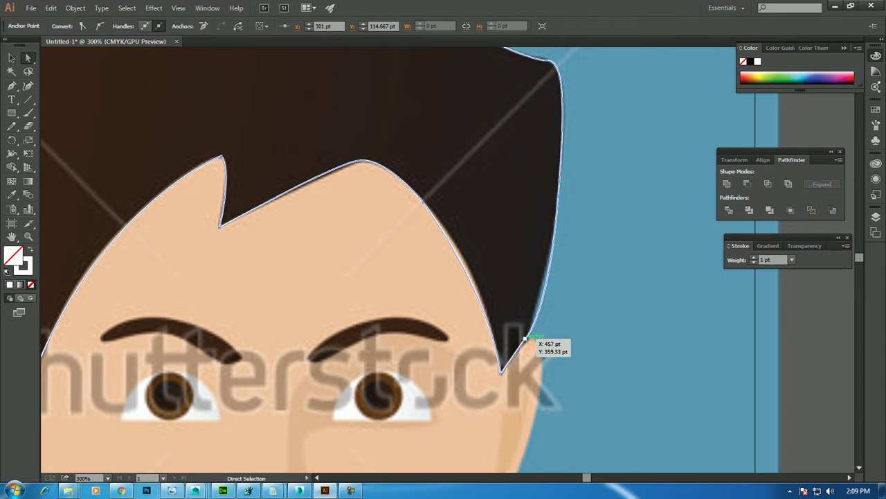
{"action": "left_click", "coordinate": [525, 338]}
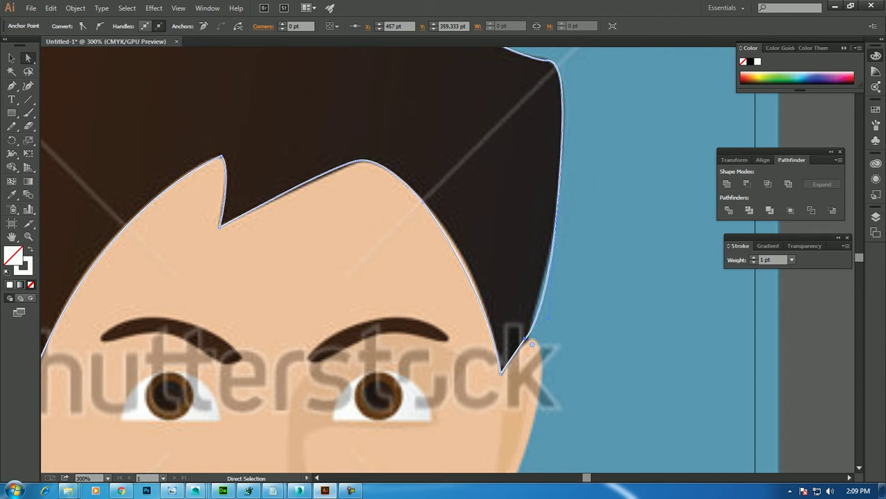
{"action": "left_click_drag", "start_coordinate": [554, 313], "coordinate": [545, 299]}
{"action": "scroll", "coordinate": [515, 333], "scroll_direction": "up", "scroll_amount": 3}
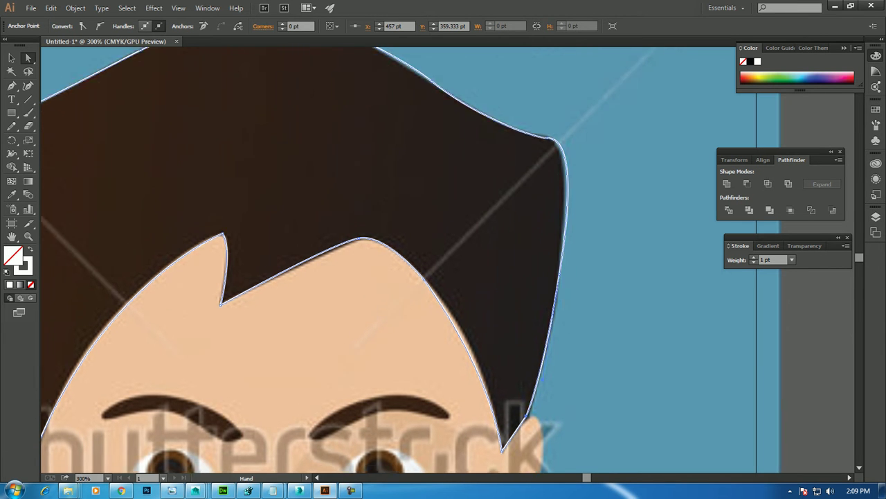
{"action": "left_click", "coordinate": [554, 146]}
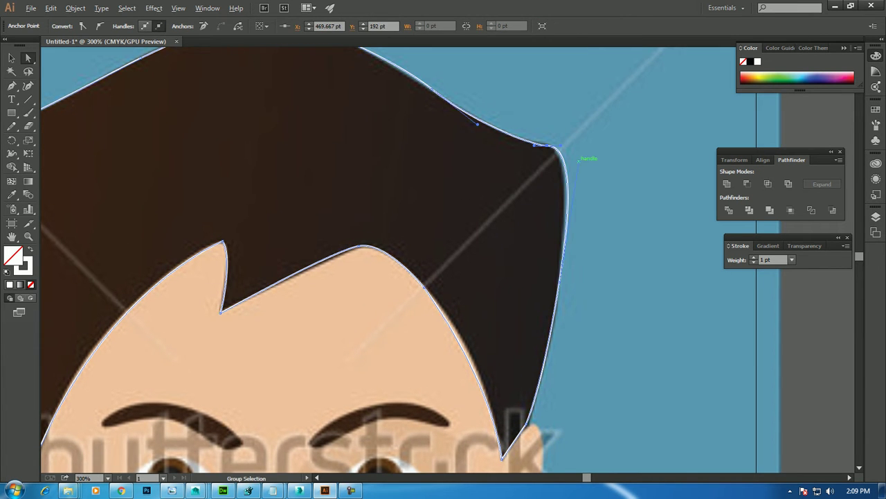
{"action": "left_click_drag", "start_coordinate": [554, 147], "coordinate": [558, 148]}
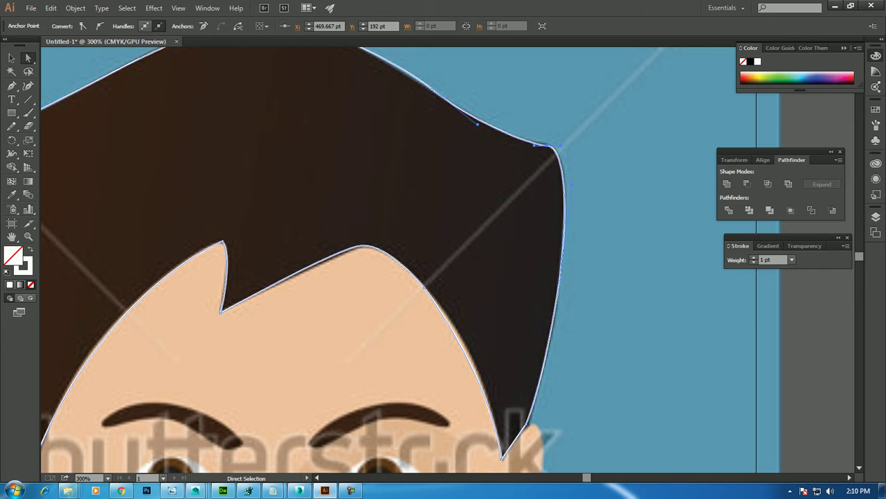
{"action": "left_click", "coordinate": [575, 182]}
{"action": "key", "text": "ctrl+z"}
Refine the hair's lower-left tip, spike tip and left fringe curve.
{"action": "left_click_drag", "start_coordinate": [347, 311], "coordinate": [547, 180]}
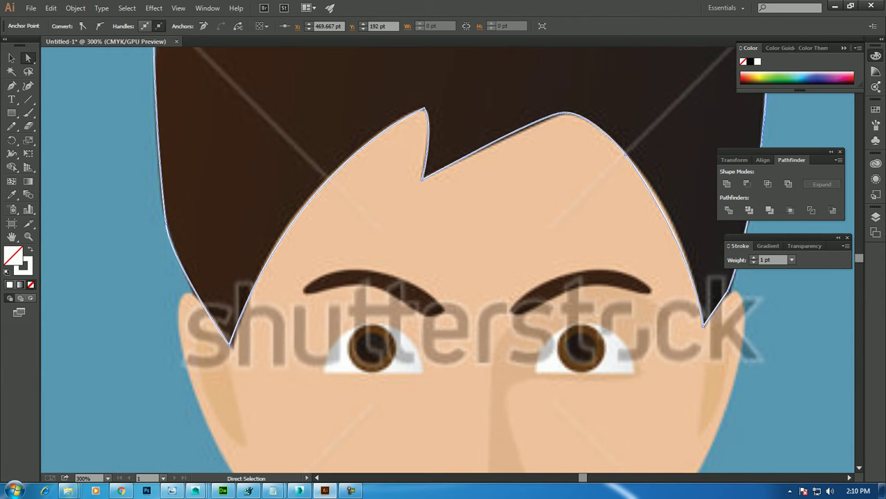
{"action": "left_click", "coordinate": [228, 337]}
{"action": "key", "text": "Right"}
{"action": "left_click", "coordinate": [424, 108]}
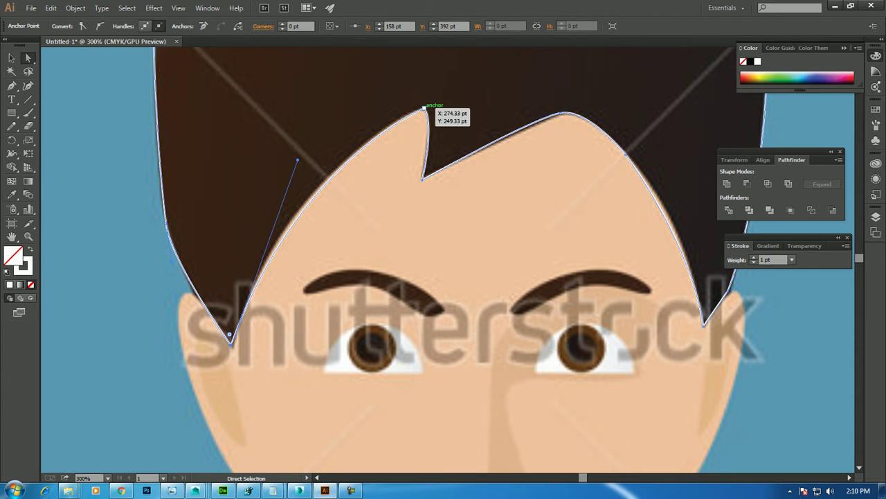
{"action": "left_click_drag", "start_coordinate": [443, 125], "coordinate": [434, 125]}
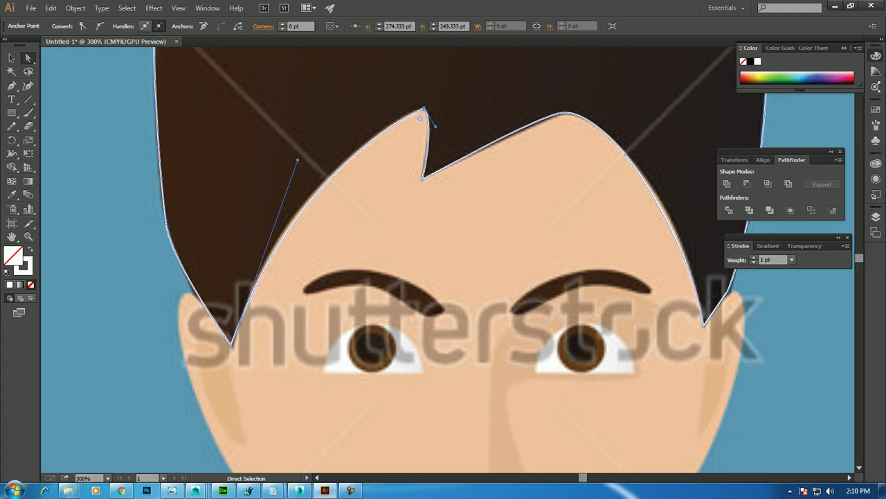
{"action": "left_click_drag", "start_coordinate": [298, 160], "coordinate": [289, 148]}
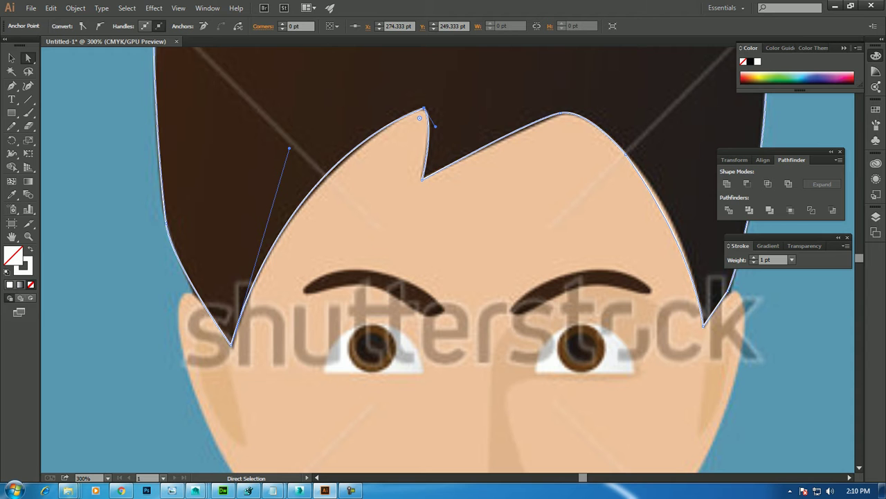
Smooth the hair's top curve, then zoom out to 150% and deselect.
{"action": "scroll", "coordinate": [223, 233], "scroll_direction": "up", "scroll_amount": 3}
{"action": "scroll", "coordinate": [223, 232], "scroll_direction": "up", "scroll_amount": 3}
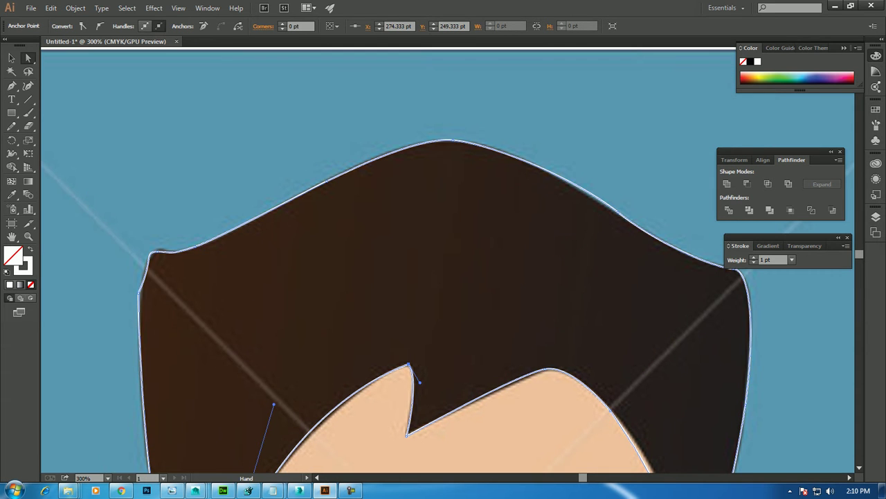
{"action": "left_click", "coordinate": [451, 140]}
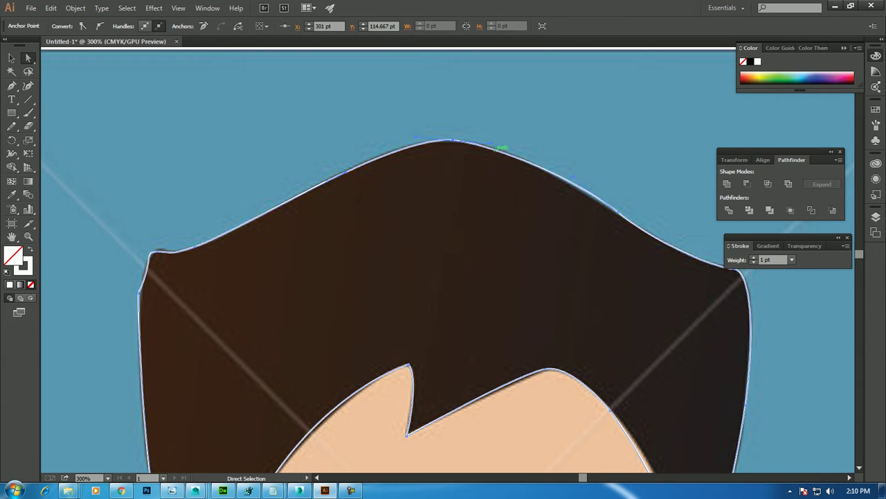
{"action": "left_click_drag", "start_coordinate": [493, 141], "coordinate": [532, 138]}
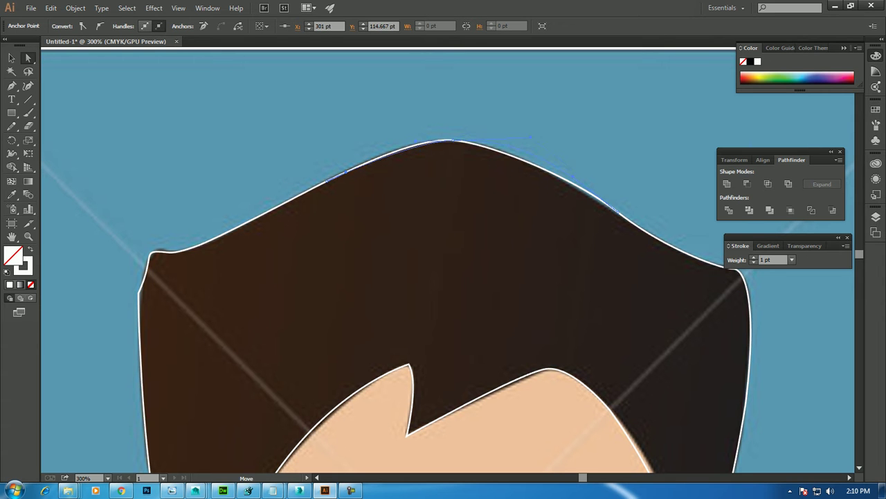
{"action": "left_click_drag", "start_coordinate": [500, 141], "coordinate": [513, 235]}
{"action": "key", "text": "ctrl+z"}
{"action": "mouse_move", "coordinate": [443, 277]}
{"action": "left_mouse_down"}
{"action": "mouse_move", "coordinate": [443, 155]}
{"action": "mouse_move", "coordinate": [461, 77]}
{"action": "mouse_move", "coordinate": [492, 328]}
{"action": "left_mouse_up"}
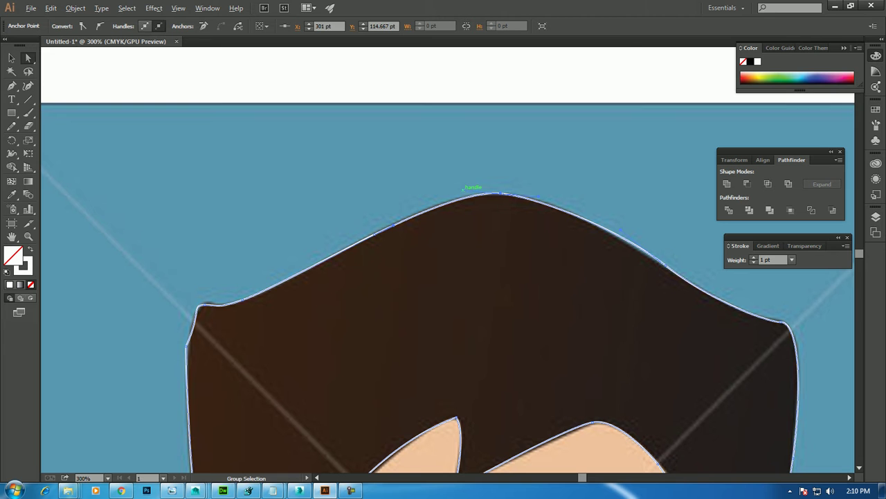
{"action": "left_click", "coordinate": [500, 196]}
{"action": "scroll", "coordinate": [443, 260], "scroll_direction": "down", "scroll_amount": 5}
{"action": "scroll", "coordinate": [443, 261], "scroll_direction": "down", "scroll_amount": 3}
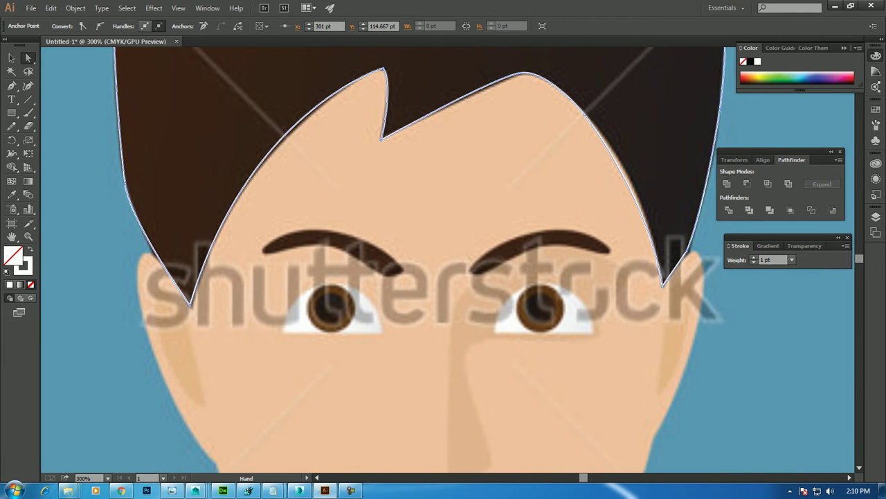
{"action": "key", "text": "ctrl+minus"}
{"action": "key", "text": "ctrl+minus"}
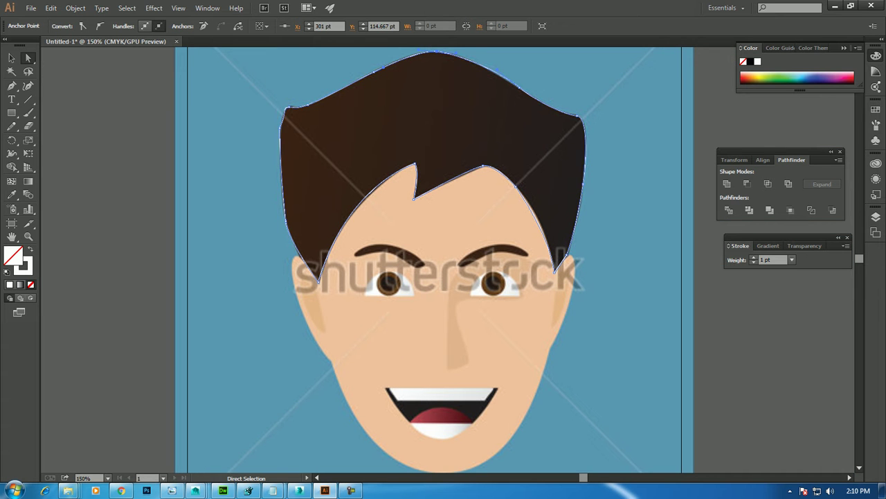
{"action": "key", "text": "ctrl+shift+a"}
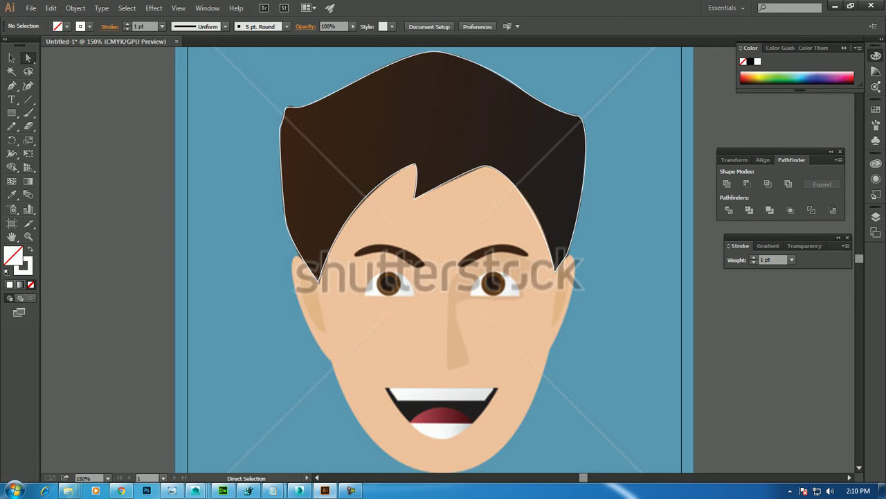
Select the hair outline and lock it with Object > Lock > Selection.
{"action": "left_click", "coordinate": [282, 130]}
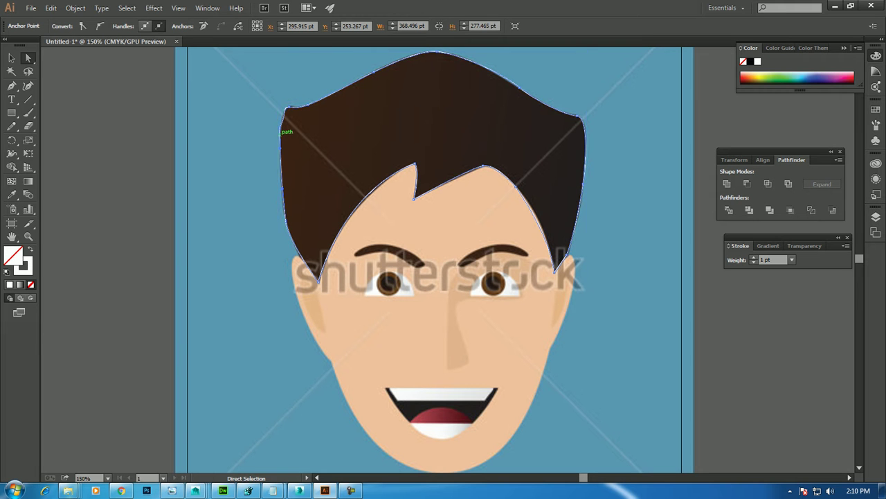
{"action": "left_click", "coordinate": [75, 8]}
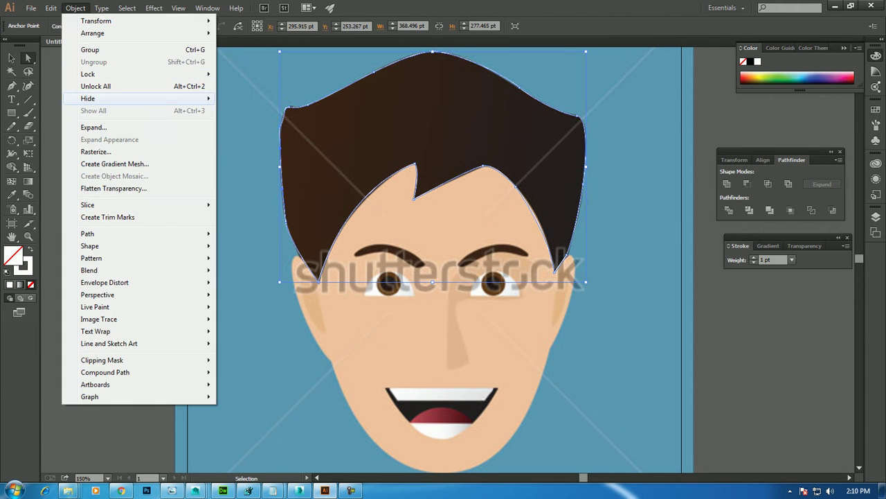
{"action": "left_click", "coordinate": [245, 74]}
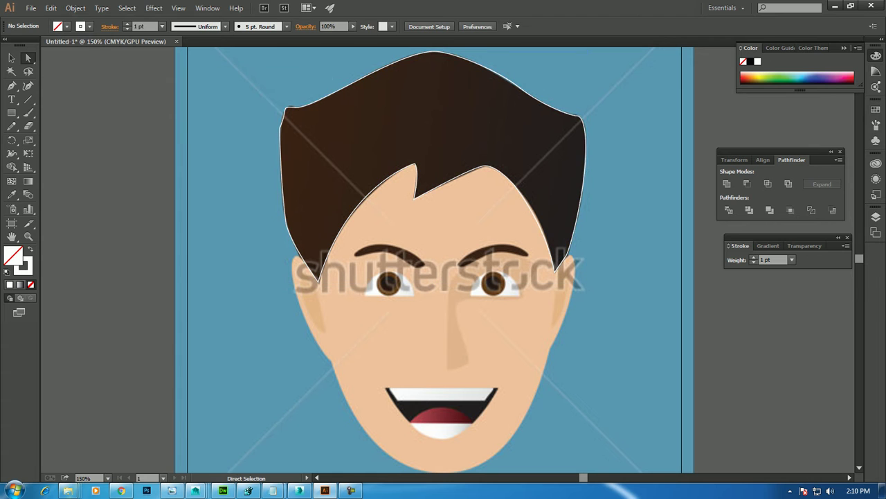
{"action": "left_click", "coordinate": [11, 57]}
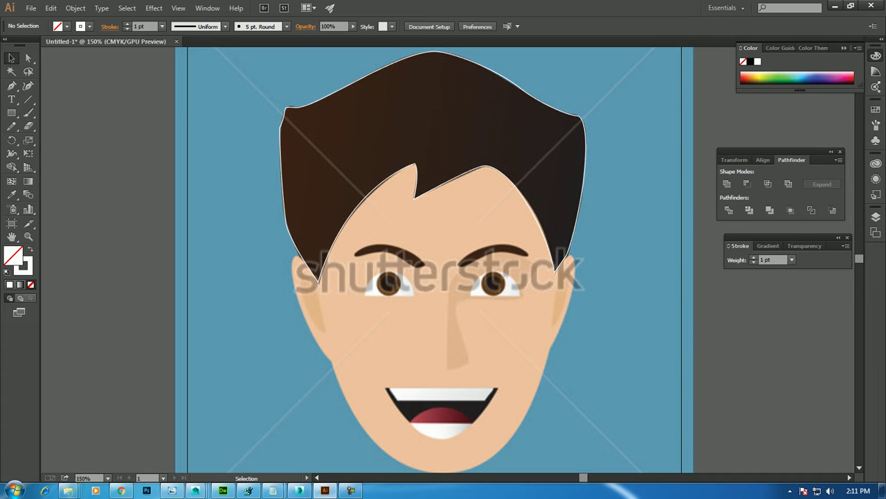
Draw an ellipse and stretch it to about 274 × 393 pt over the reference face.
{"action": "left_click_drag", "start_coordinate": [11, 113], "coordinate": [61, 140]}
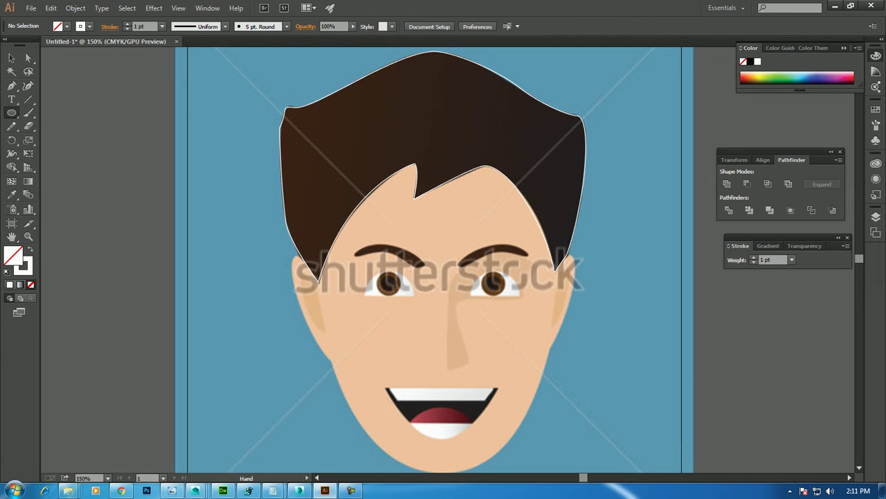
{"action": "scroll", "coordinate": [429, 264], "scroll_direction": "down", "scroll_amount": 2}
{"action": "mouse_move", "coordinate": [378, 129]}
{"action": "left_mouse_down"}
{"action": "mouse_move", "coordinate": [443, 253]}
{"action": "mouse_move", "coordinate": [509, 261]}
{"action": "left_mouse_up"}
{"action": "left_click", "coordinate": [11, 57]}
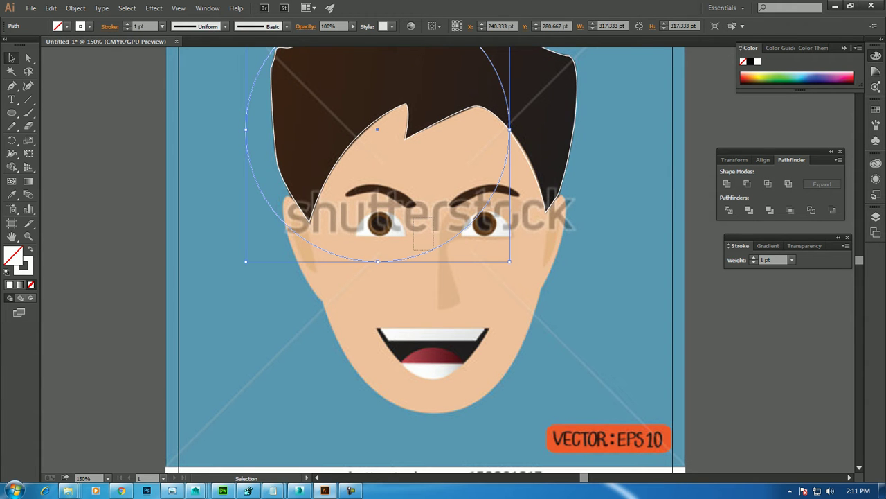
{"action": "left_click_drag", "start_coordinate": [401, 259], "coordinate": [456, 411]}
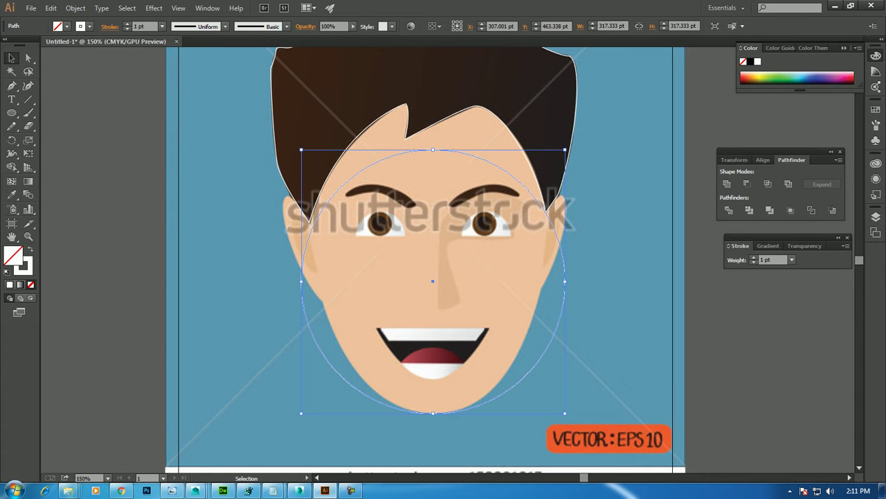
{"action": "left_click_drag", "start_coordinate": [433, 148], "coordinate": [433, 86]}
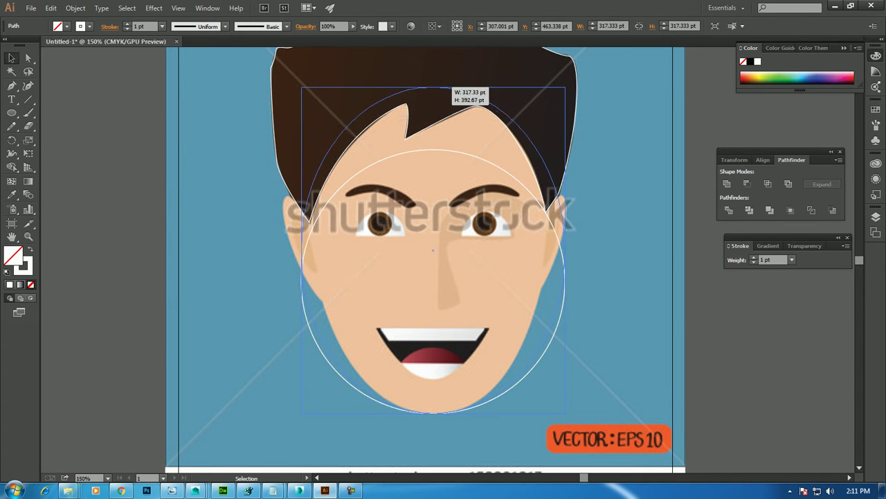
{"action": "left_click_drag", "start_coordinate": [565, 249], "coordinate": [545, 250]}
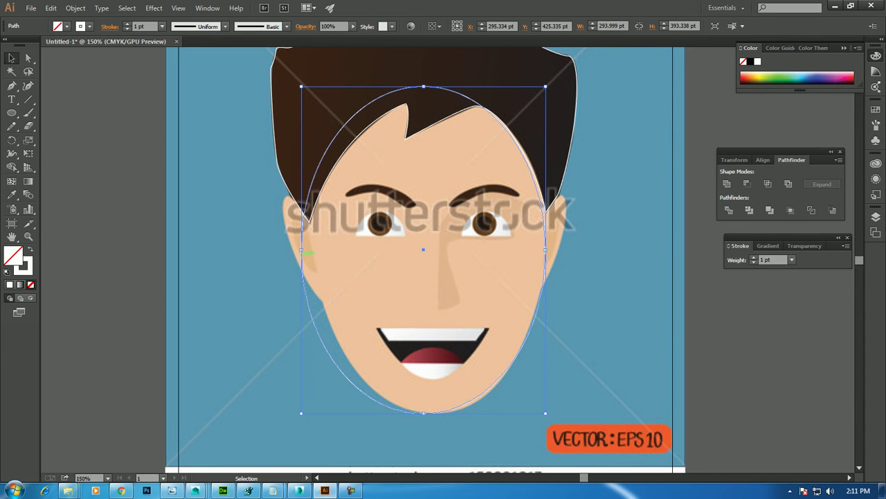
{"action": "left_click_drag", "start_coordinate": [301, 249], "coordinate": [318, 246]}
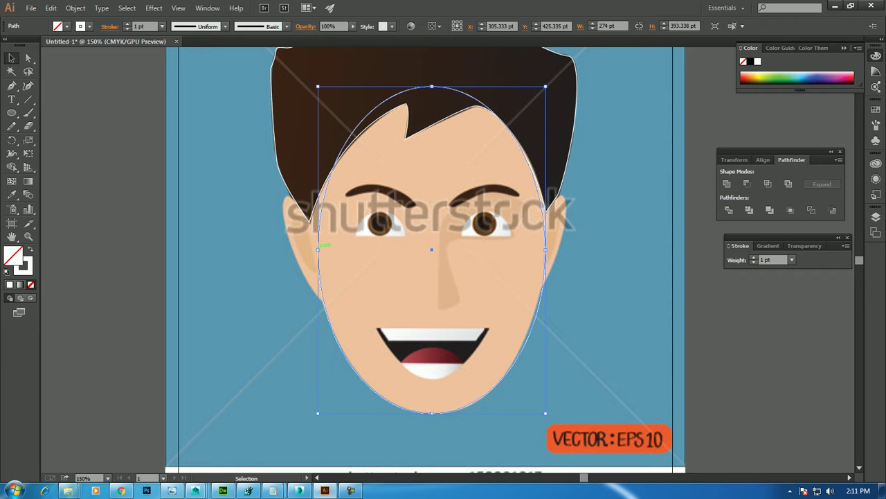
Reshape the oval's left, right and bottom anchors to follow the face and narrow the chin.
{"action": "key", "text": "a"}
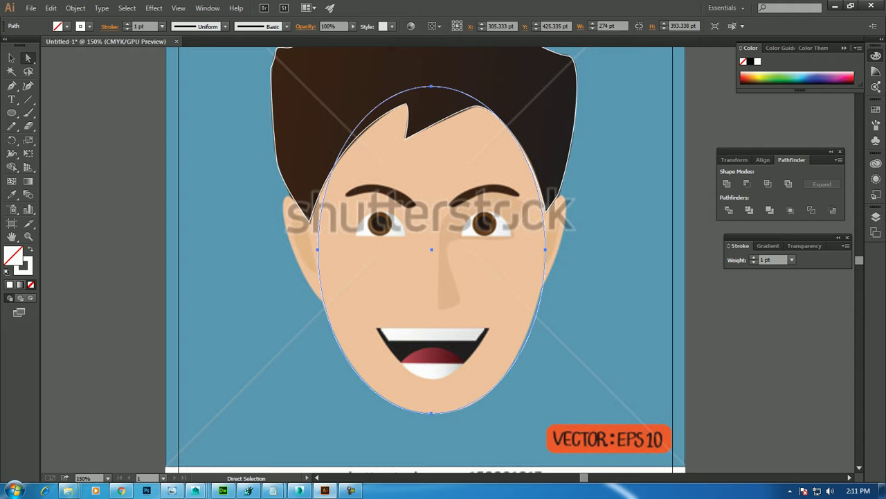
{"action": "left_click", "coordinate": [318, 249]}
{"action": "left_click_drag", "start_coordinate": [317, 159], "coordinate": [287, 160]}
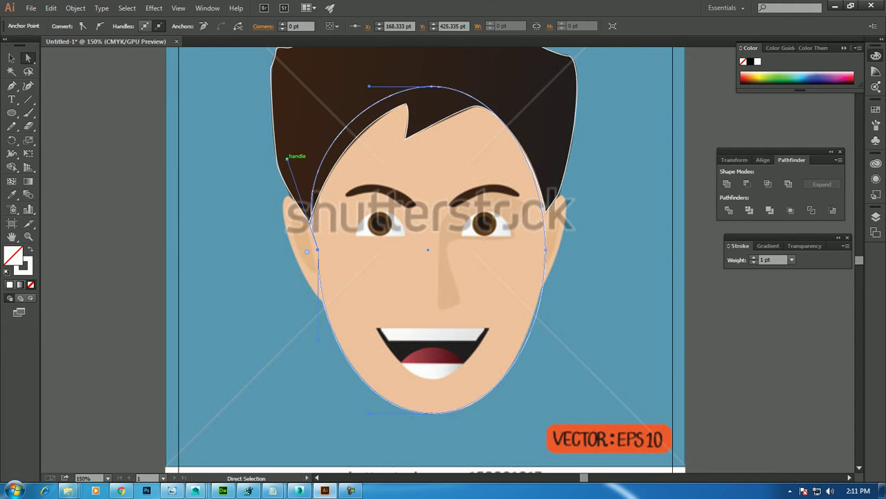
{"action": "left_click", "coordinate": [546, 249]}
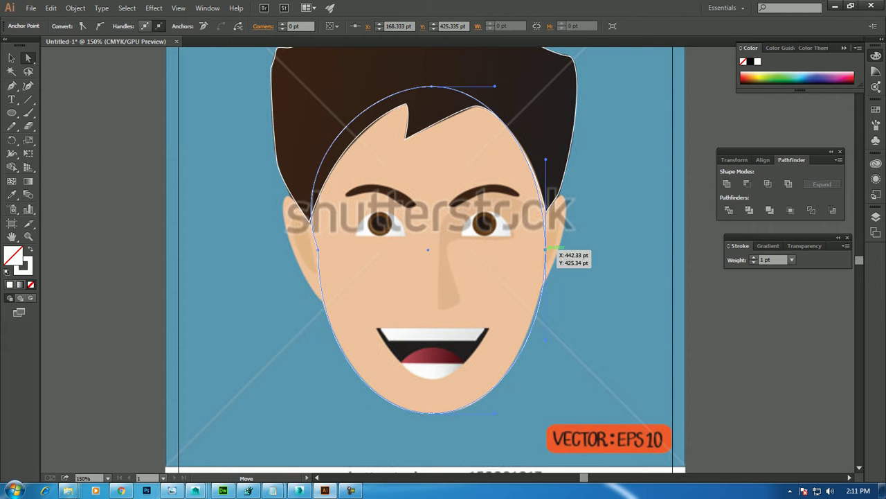
{"action": "left_click_drag", "start_coordinate": [554, 156], "coordinate": [558, 151]}
{"action": "left_click", "coordinate": [431, 412]}
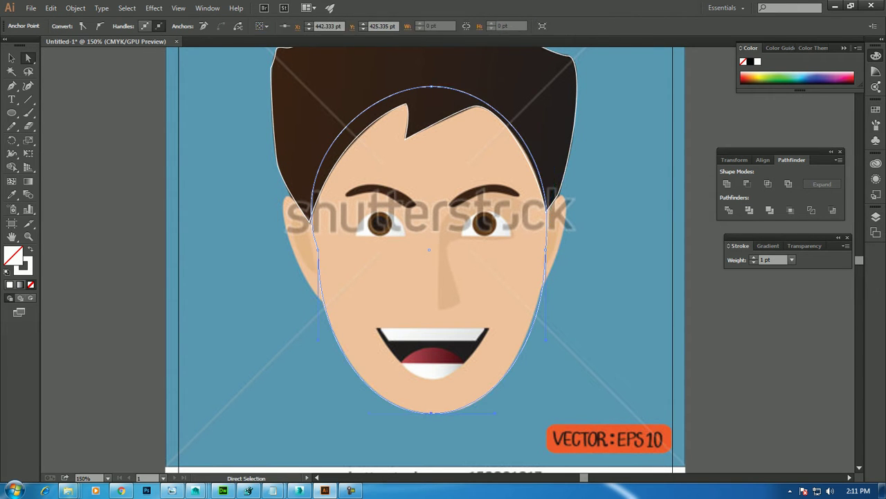
{"action": "left_click_drag", "start_coordinate": [547, 413], "coordinate": [489, 414]}
Nudge the left anchor outward and tighten the chin curve further.
{"action": "left_click", "coordinate": [317, 249]}
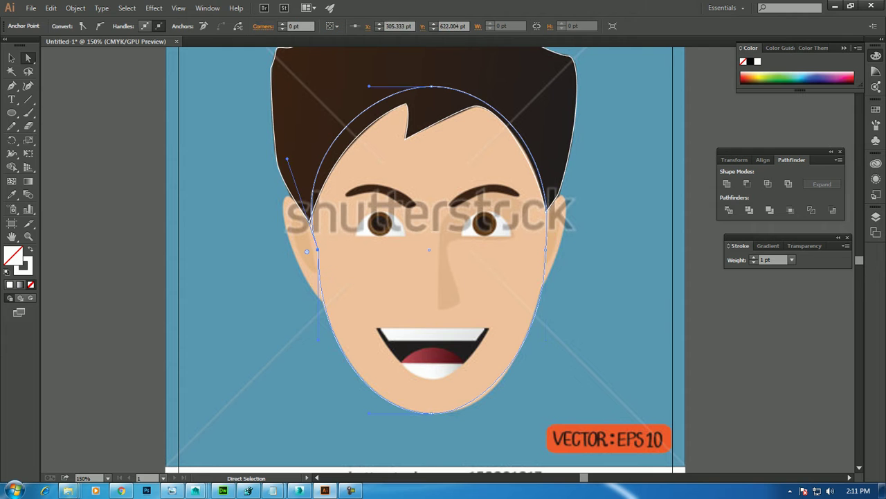
{"action": "key", "text": "Left"}
{"action": "key", "text": "Right"}
{"action": "key", "text": "Right"}
{"action": "key", "text": "ctrl+shift+a"}
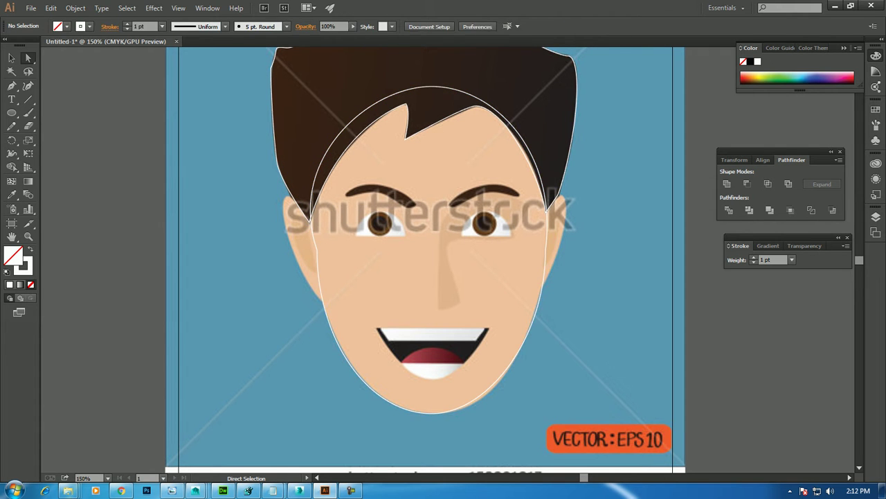
{"action": "left_click", "coordinate": [316, 248]}
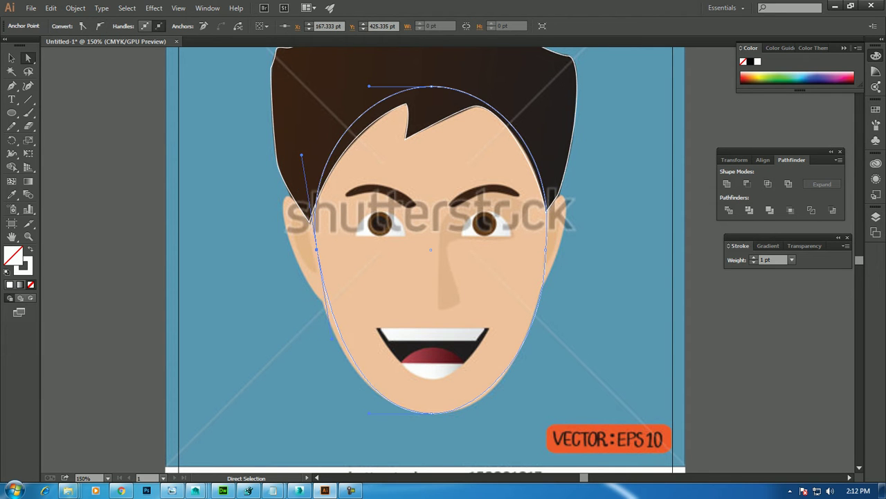
{"action": "key", "text": "Left"}
{"action": "key", "text": "Left"}
{"action": "key", "text": "Left"}
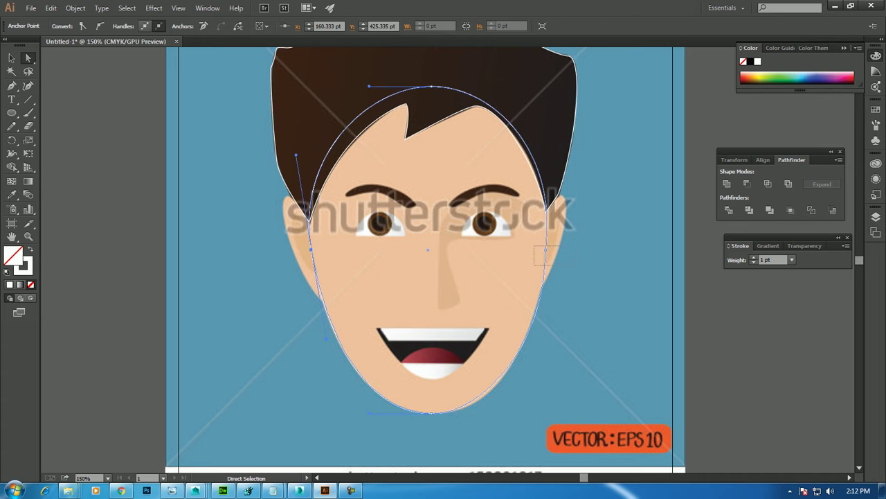
{"action": "left_click", "coordinate": [547, 250]}
{"action": "left_click", "coordinate": [431, 413]}
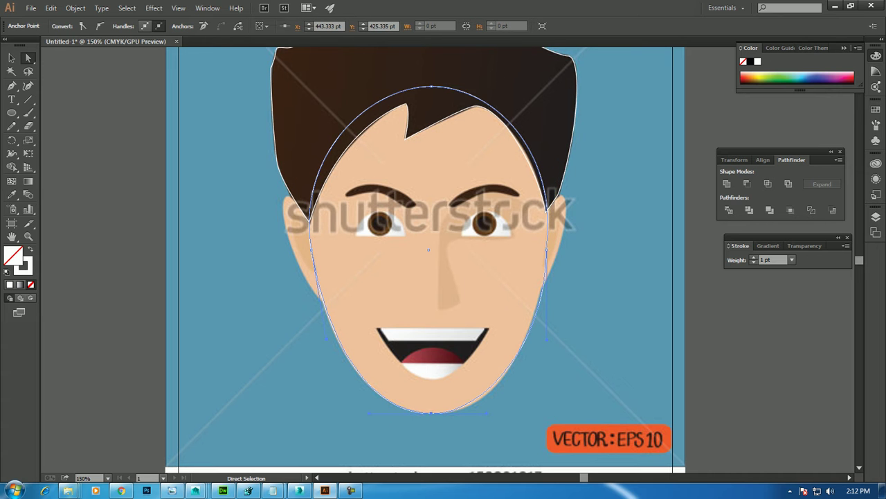
{"action": "left_click_drag", "start_coordinate": [549, 413], "coordinate": [484, 411]}
Fill the face oval with the skin colour sampled by the Eyedropper.
{"action": "left_click", "coordinate": [11, 58]}
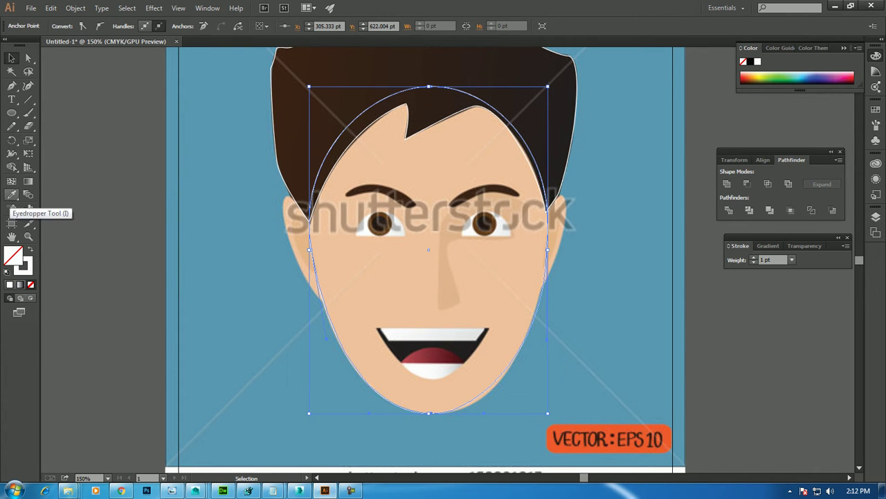
{"action": "left_click", "coordinate": [12, 195]}
{"action": "left_click", "coordinate": [387, 277]}
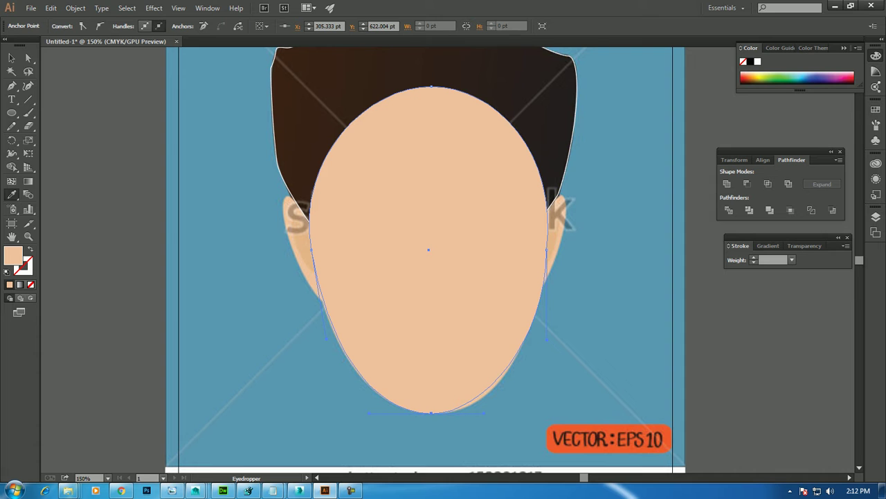
Send the face shape to the back with Arrange > Send to Back.
{"action": "left_click", "coordinate": [11, 58]}
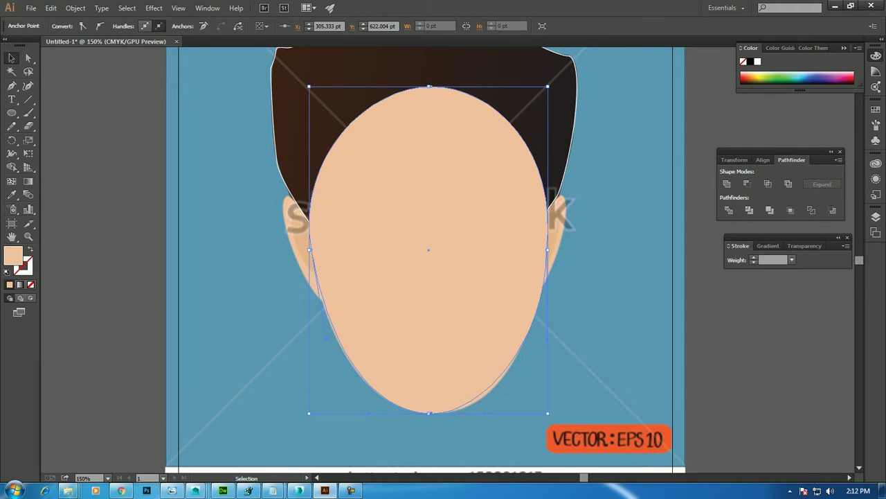
{"action": "right_click", "coordinate": [348, 184]}
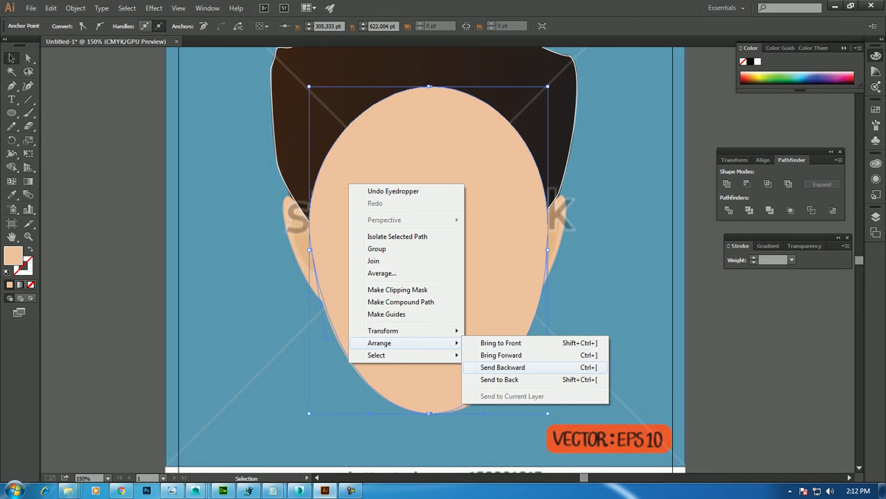
{"action": "left_click", "coordinate": [502, 367]}
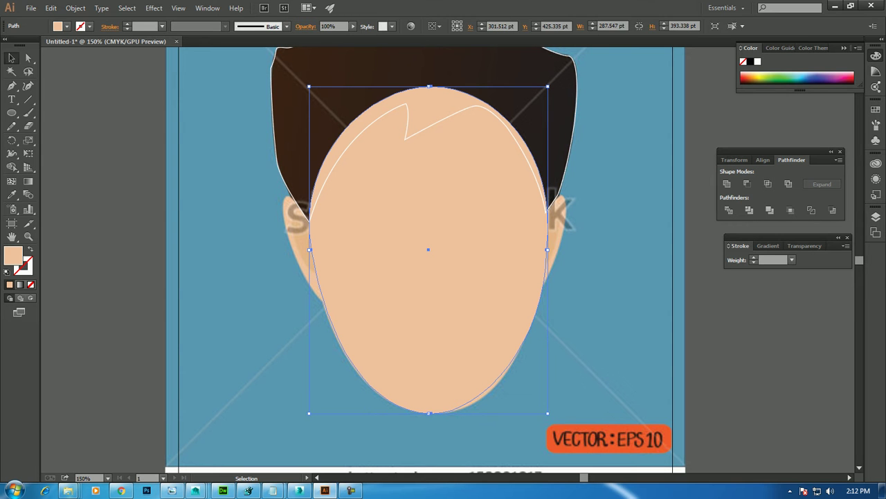
{"action": "right_click", "coordinate": [488, 298]}
{"action": "mouse_move", "coordinate": [520, 457]}
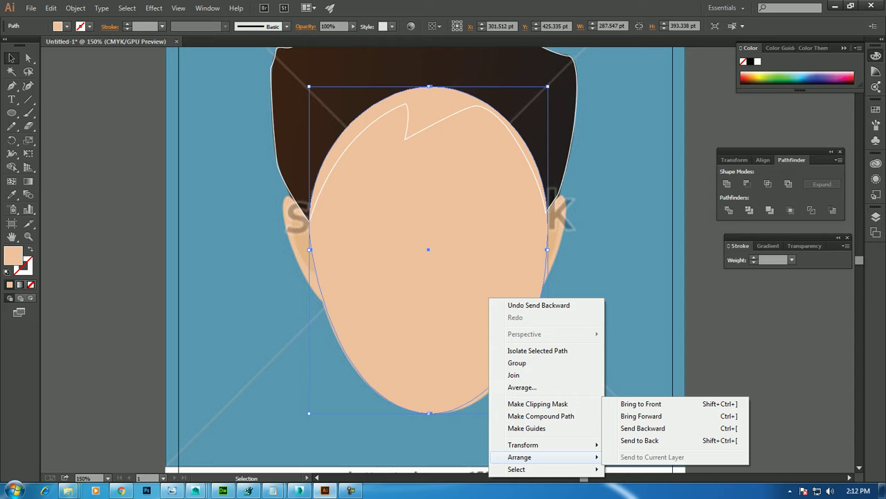
{"action": "key", "text": "Escape"}
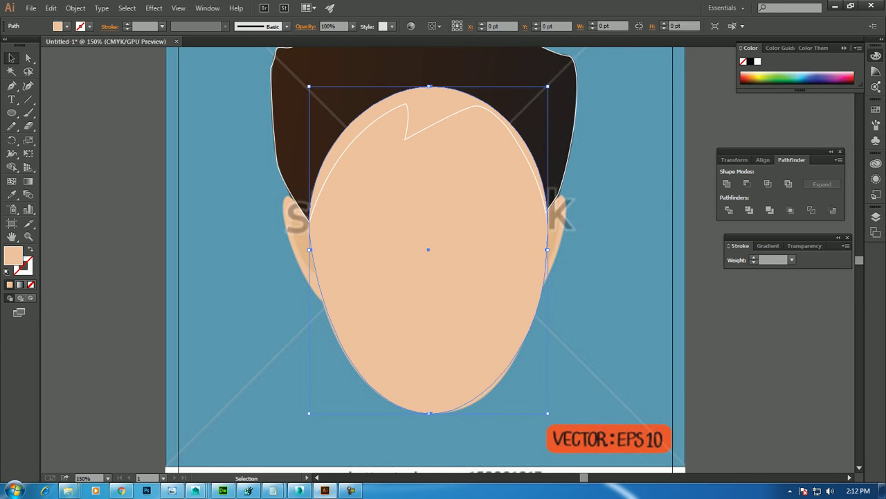
{"action": "right_click", "coordinate": [429, 142]}
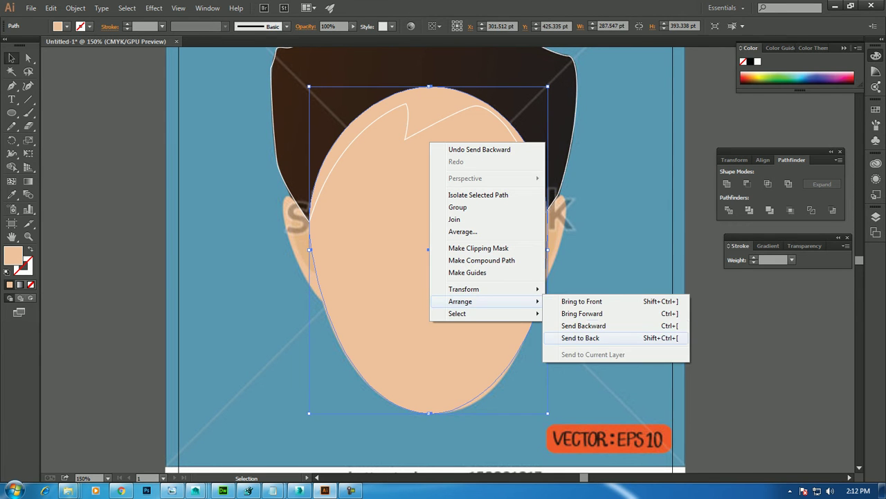
{"action": "left_click", "coordinate": [580, 337]}
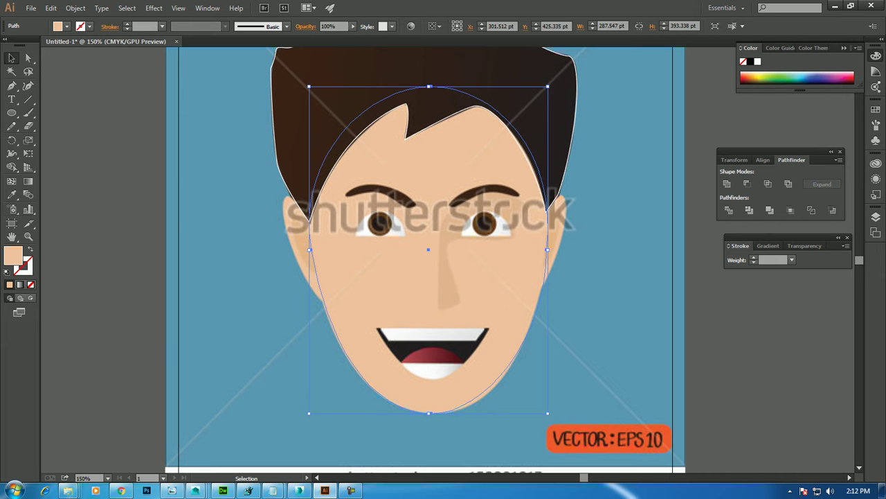
Reselect the face outline with Direct Selection after deselecting it.
{"action": "key", "text": "a"}
{"action": "left_click", "coordinate": [649, 240]}
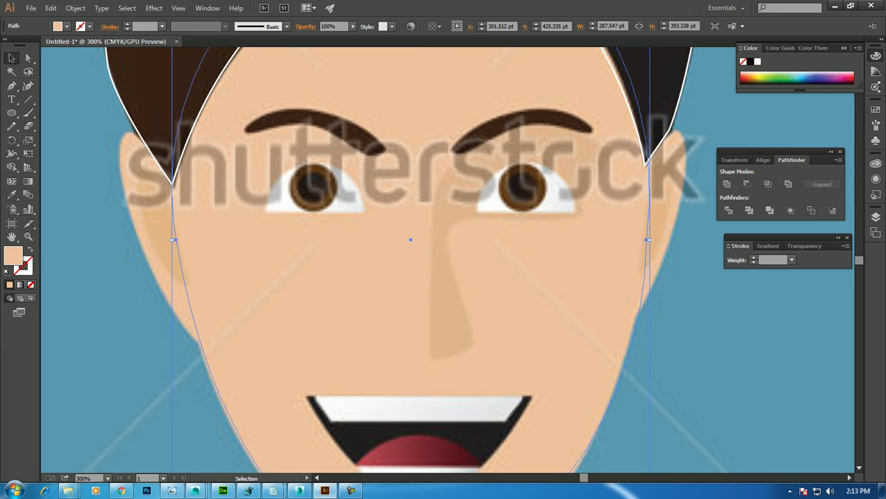
{"action": "key", "text": "ctrl+shift+a"}
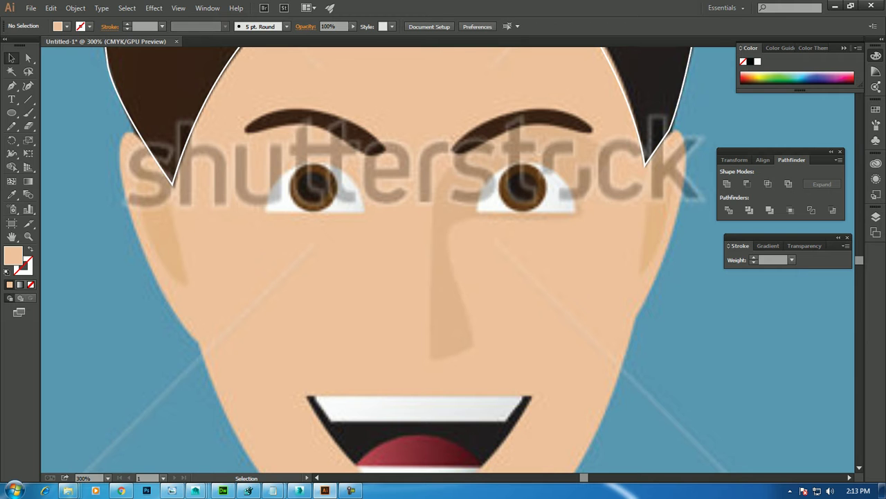
{"action": "key", "text": "ctrl"}
{"action": "key", "text": "ctrl+z"}
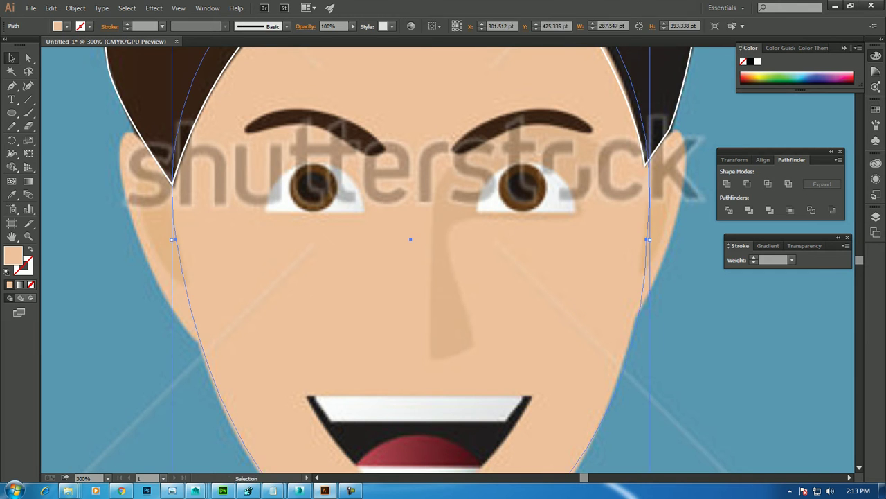
Show rulers and place vertical and horizontal guides crossing at the face's centre.
{"action": "left_click", "coordinate": [178, 8]}
{"action": "mouse_move", "coordinate": [195, 259]}
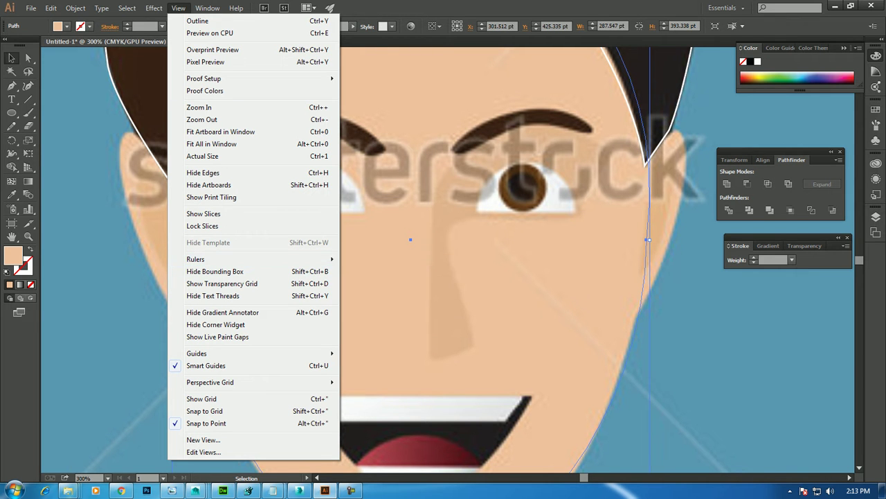
{"action": "left_click", "coordinate": [374, 259]}
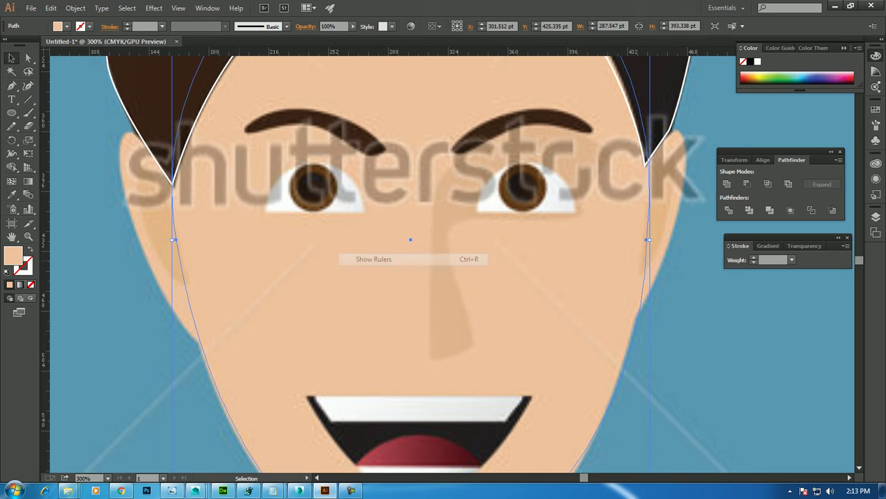
{"action": "left_click_drag", "start_coordinate": [45, 243], "coordinate": [411, 242]}
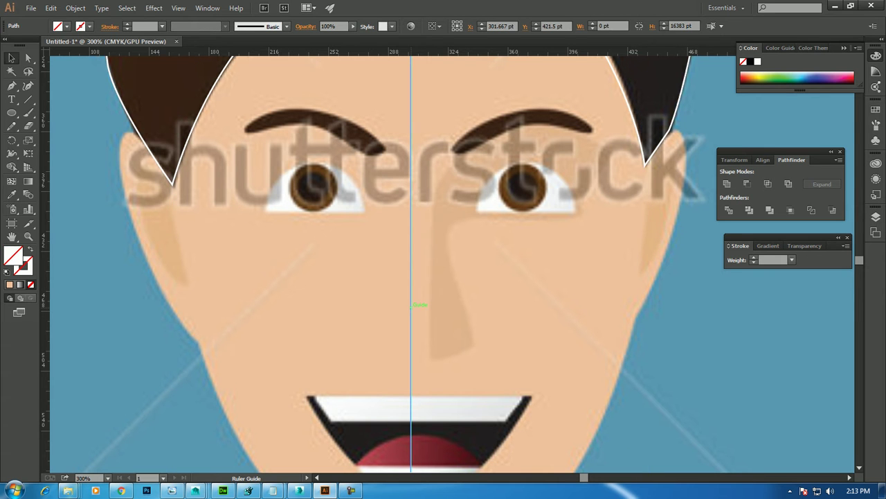
{"action": "left_click_drag", "start_coordinate": [412, 51], "coordinate": [410, 239]}
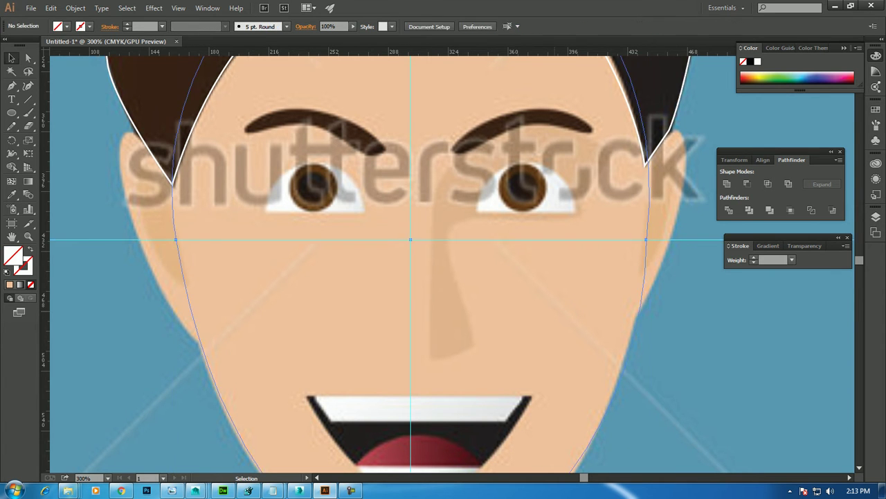
Deselect the face shape and zoom in on the face, ready for pen drawing.
{"action": "key", "text": "ctrl+minus"}
{"action": "key", "text": "ctrl+minus"}
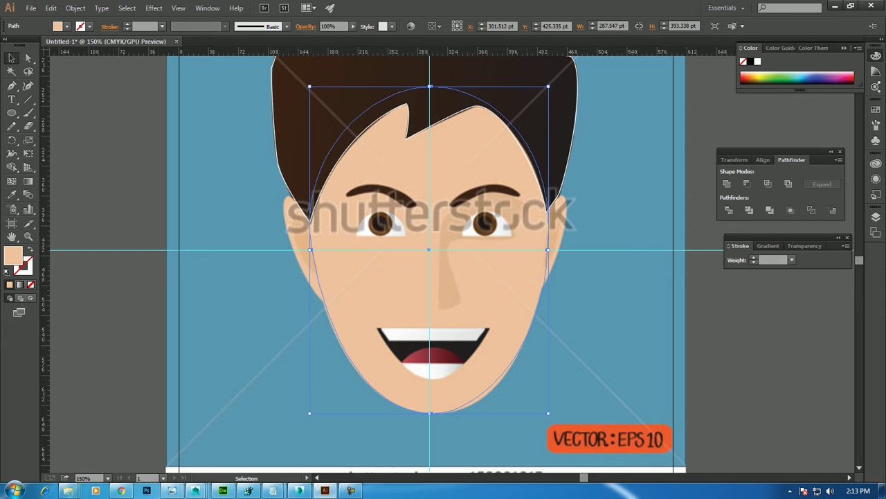
{"action": "key", "text": "ctrl+shift+a"}
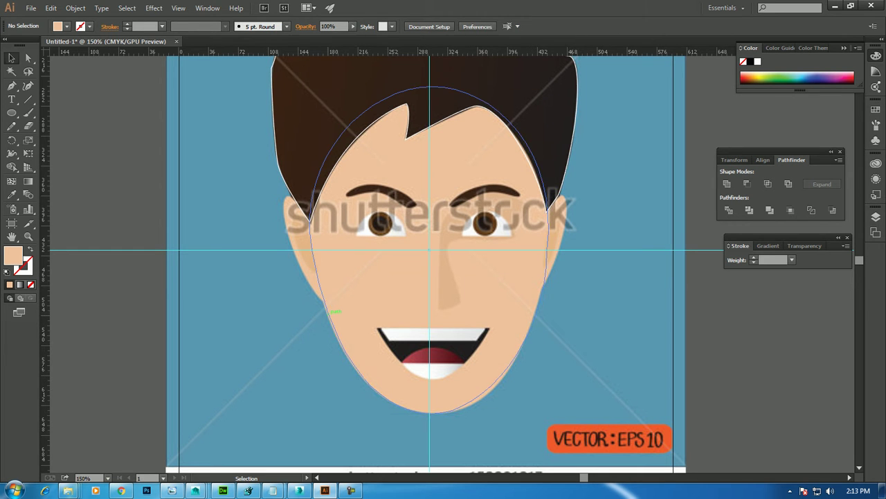
{"action": "left_click", "coordinate": [325, 308]}
{"action": "key", "text": "a"}
{"action": "key", "text": "ctrl+shift+a"}
{"action": "key", "text": "v"}
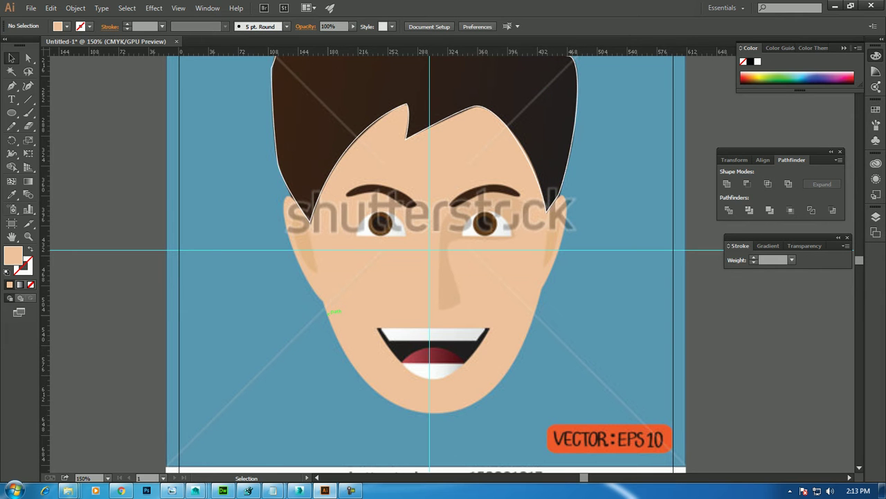
{"action": "key", "text": "ctrl+equal"}
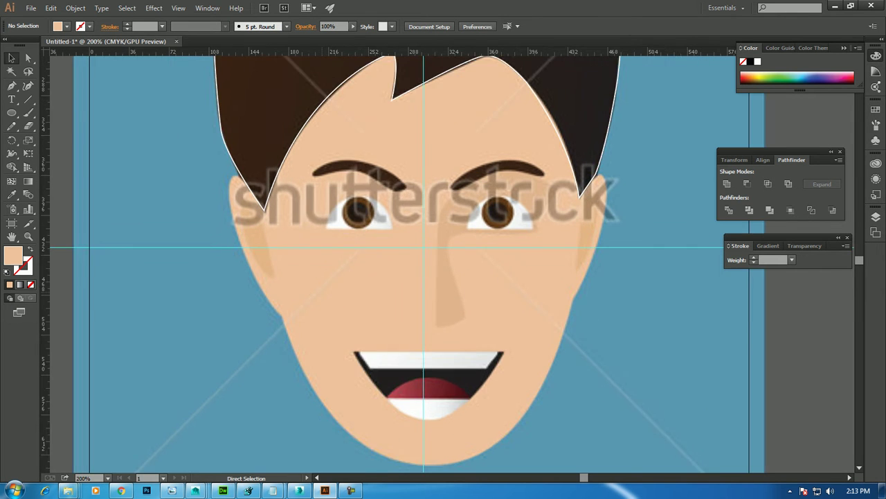
{"action": "key", "text": "ctrl+equal"}
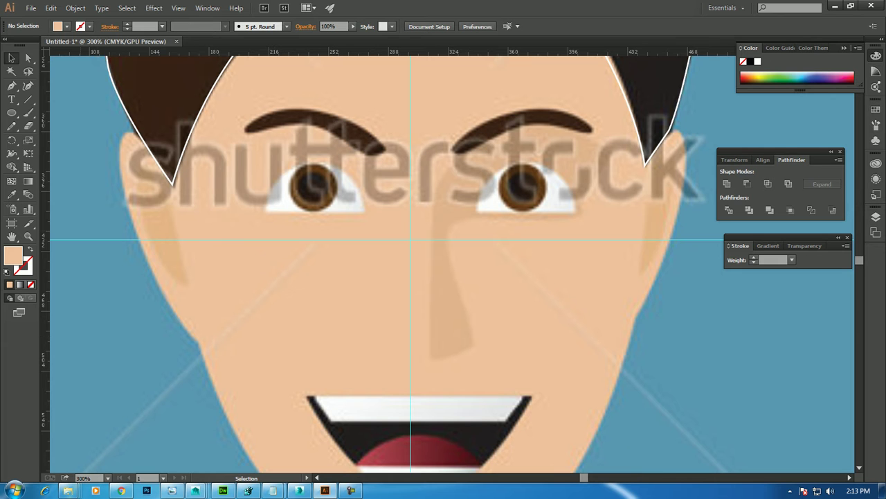
{"action": "key", "text": "p"}
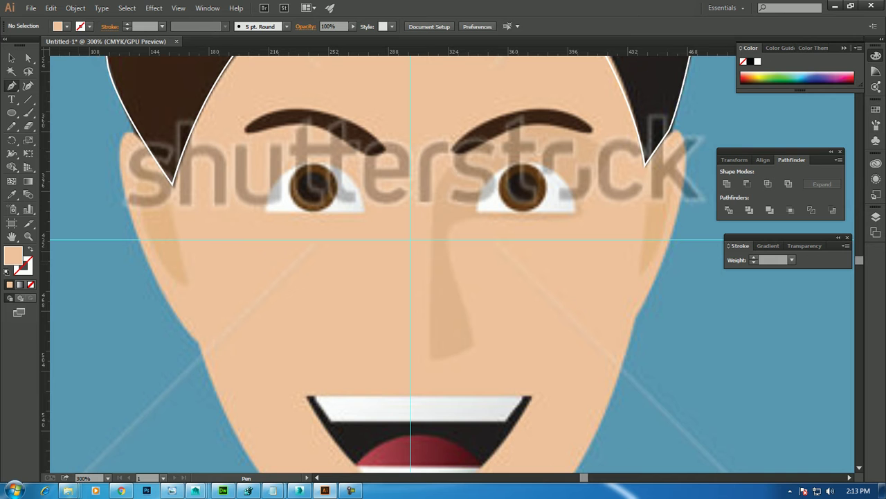
Set the stroke colour to pure white.
{"action": "left_click", "coordinate": [29, 248]}
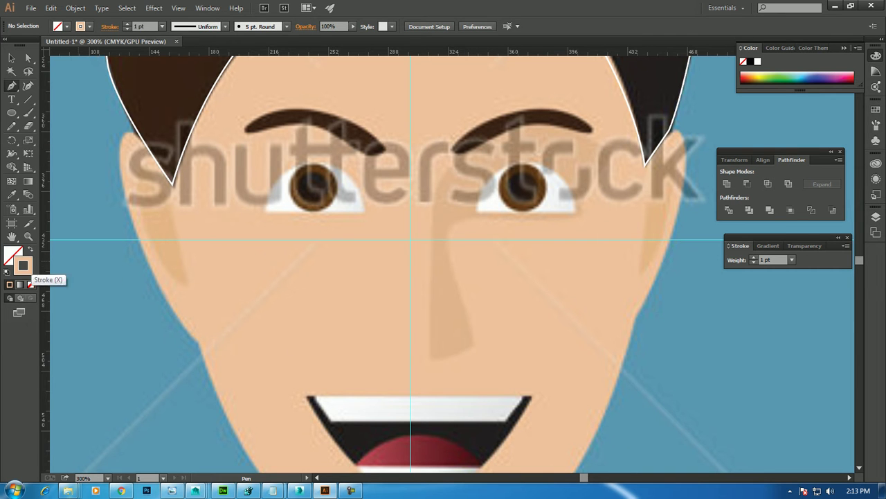
{"action": "double_click", "coordinate": [22, 265]}
{"action": "left_click_drag", "start_coordinate": [390, 257], "coordinate": [300, 172]}
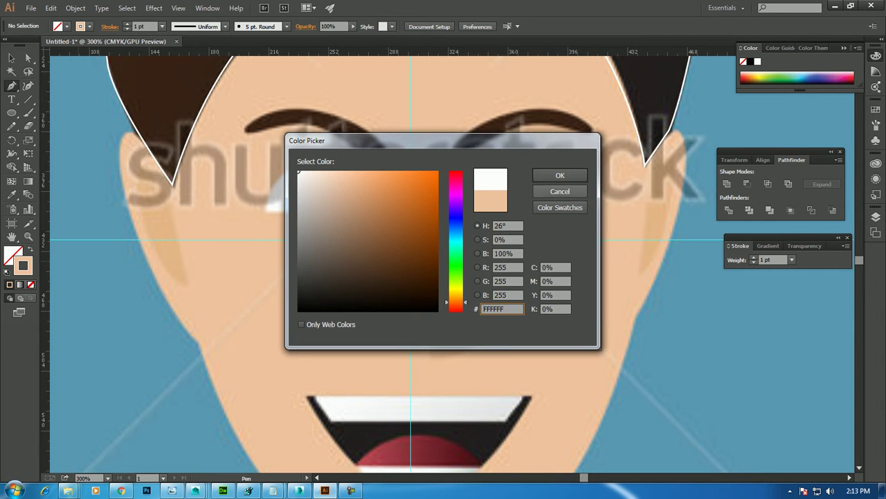
{"action": "left_click", "coordinate": [560, 175]}
Trace the left eyebrow with the Pen tool and fill it with sampled dark brown.
{"action": "left_click", "coordinate": [384, 148]}
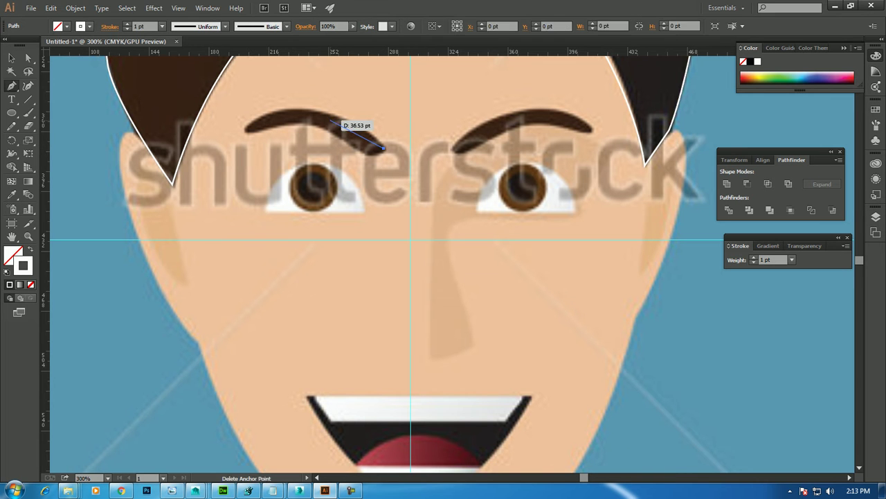
{"action": "mouse_move", "coordinate": [298, 107]}
{"action": "left_mouse_down"}
{"action": "mouse_move", "coordinate": [243, 108]}
{"action": "mouse_move", "coordinate": [385, 150]}
{"action": "left_mouse_up"}
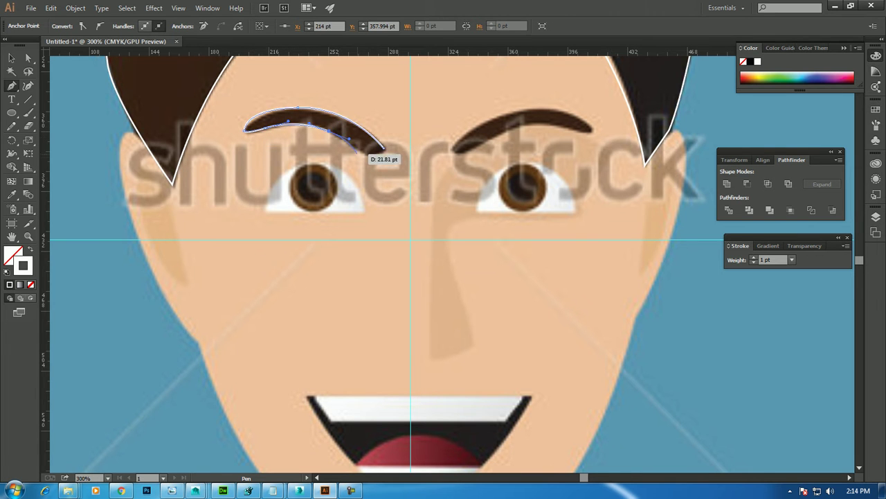
{"action": "left_click_drag", "start_coordinate": [298, 108], "coordinate": [353, 106]}
{"action": "key", "text": "v"}
{"action": "left_click", "coordinate": [12, 194]}
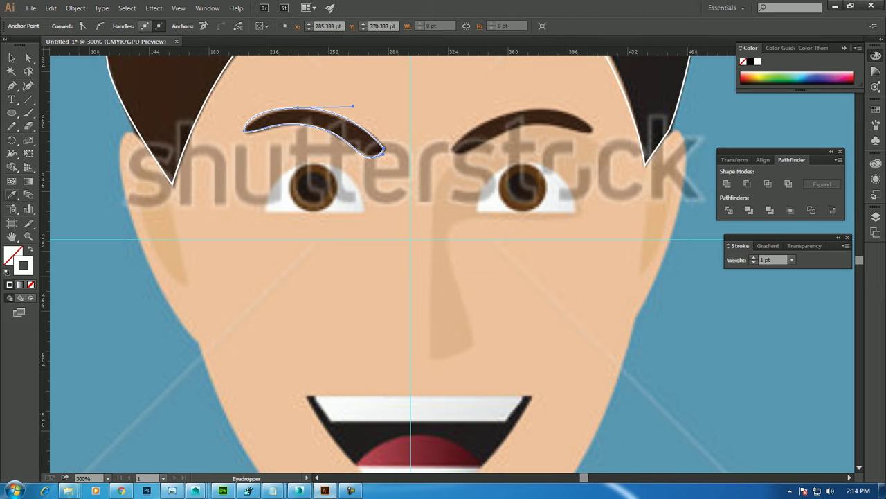
{"action": "left_click", "coordinate": [300, 122]}
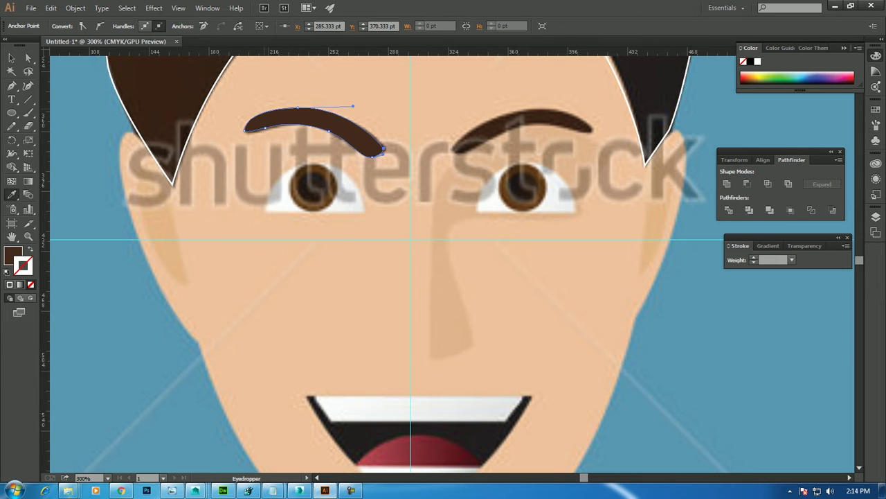
{"action": "left_click", "coordinate": [11, 58]}
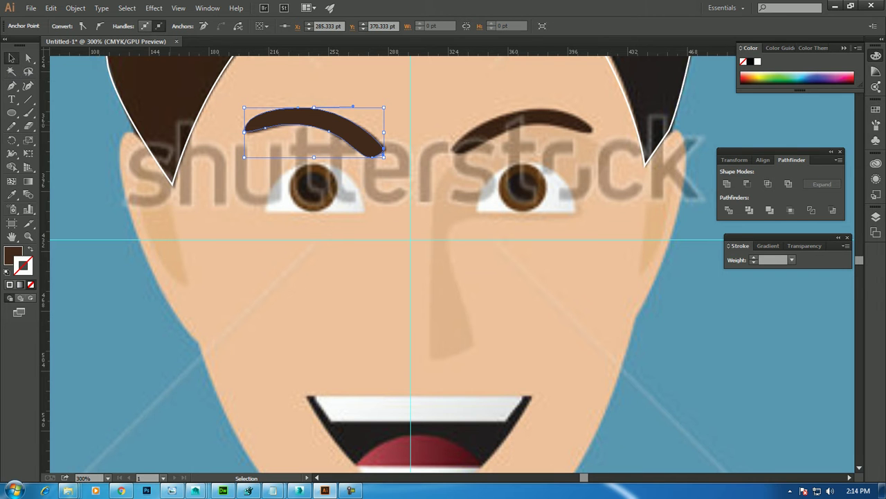
Preview a reflection of the eyebrow in the Reflect dialog, then cancel it.
{"action": "right_click", "coordinate": [328, 123]}
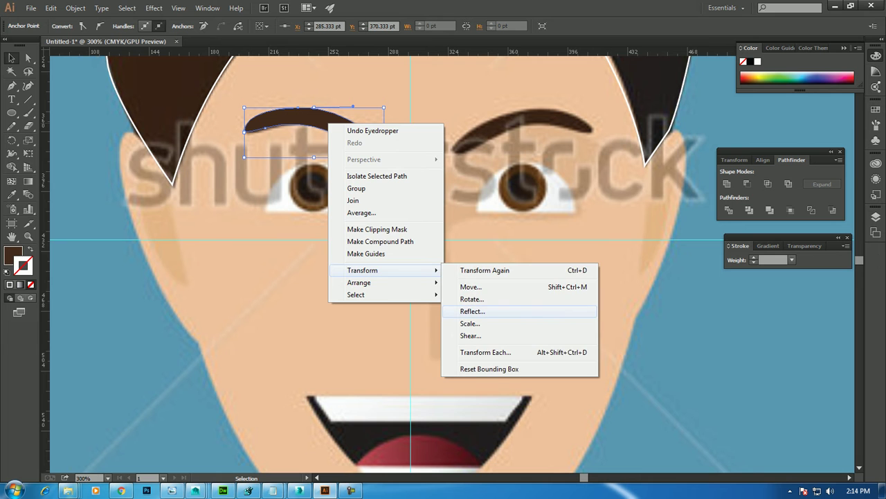
{"action": "left_click", "coordinate": [473, 311]}
{"action": "left_click", "coordinate": [365, 291]}
{"action": "left_click_drag", "start_coordinate": [374, 147], "coordinate": [527, 187]}
{"action": "key", "text": "Escape"}
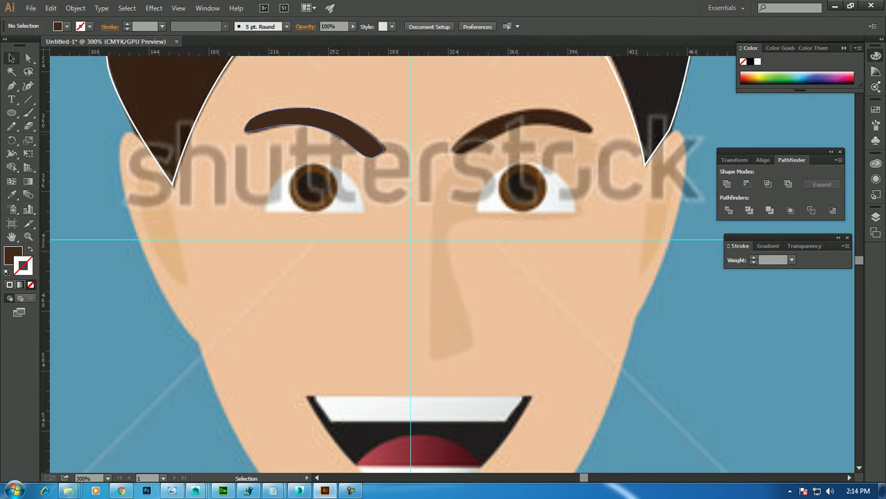
Make a vertically reflected copy of the eyebrow and position it over the right brow.
{"action": "right_click", "coordinate": [340, 133]}
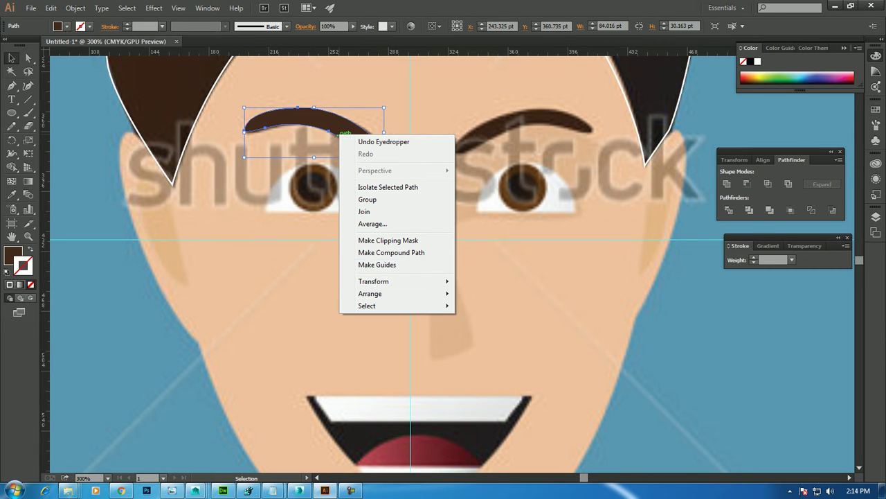
{"action": "left_click", "coordinate": [485, 321]}
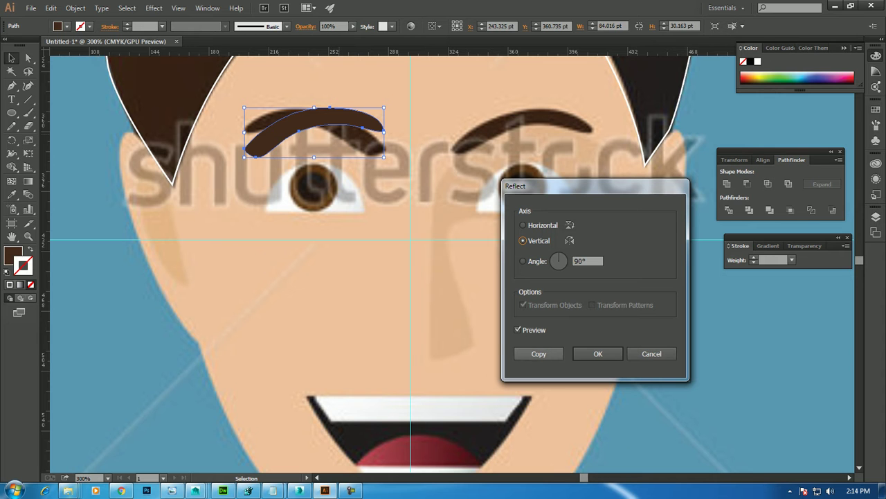
{"action": "left_click", "coordinate": [539, 353]}
{"action": "left_click_drag", "start_coordinate": [312, 131], "coordinate": [521, 132]}
{"action": "key", "text": "Left"}
{"action": "key", "text": "Left"}
{"action": "key", "text": "ctrl+shift+a"}
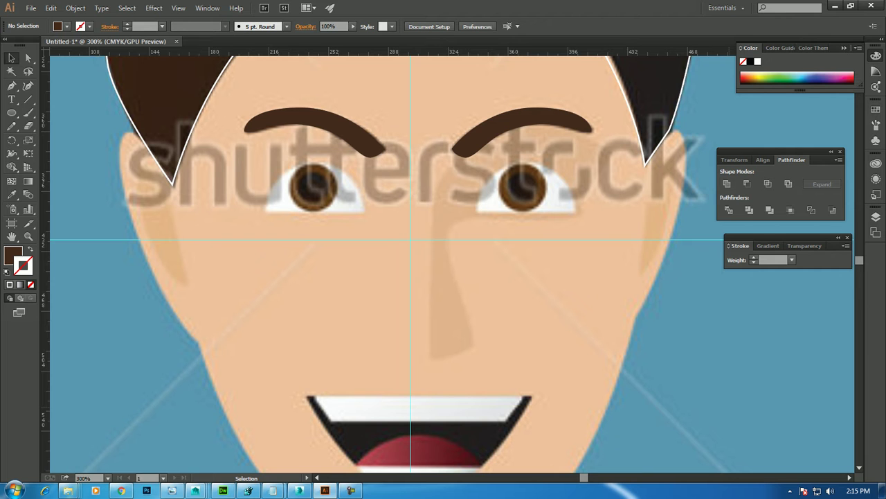
{"action": "key", "text": "p"}
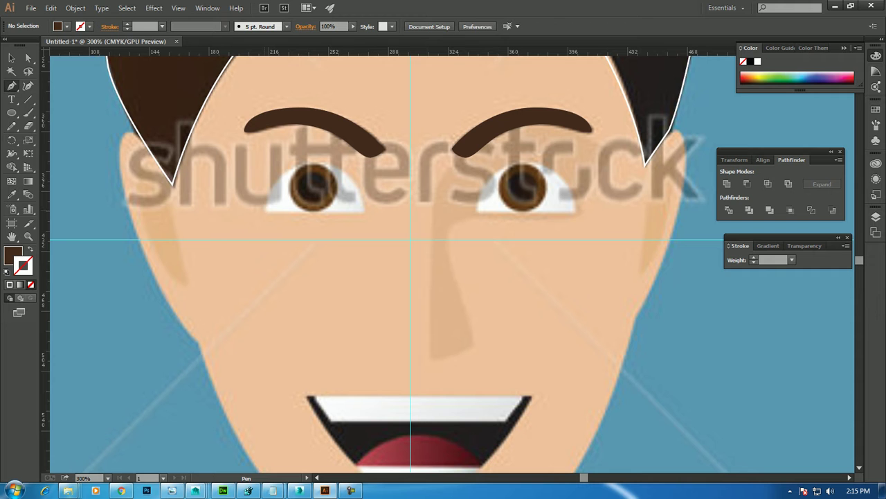
Draw a closed triangle over the left eye white and swap its fill and stroke.
{"action": "left_click", "coordinate": [264, 208]}
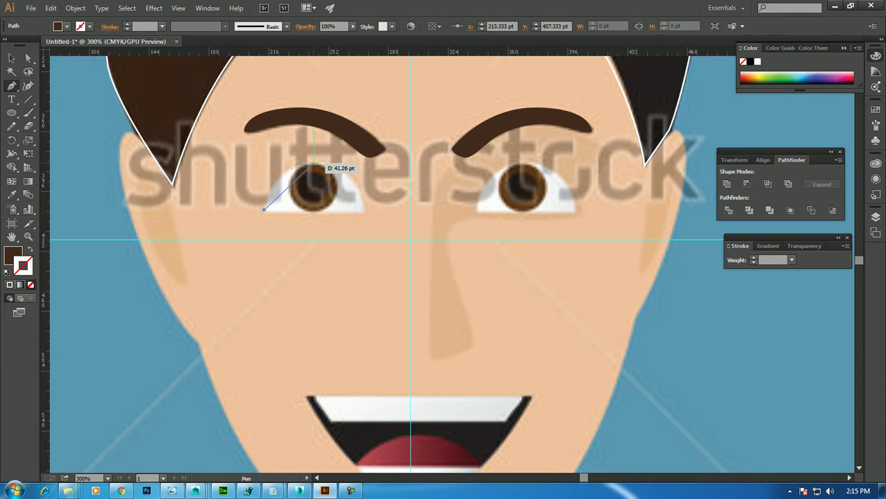
{"action": "left_click_drag", "start_coordinate": [314, 165], "coordinate": [364, 209]}
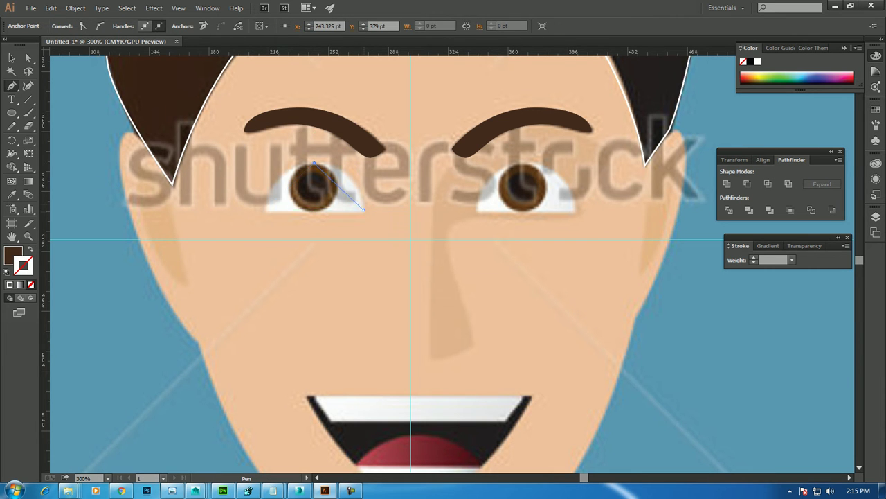
{"action": "left_click", "coordinate": [364, 208]}
{"action": "left_click", "coordinate": [264, 208]}
{"action": "key", "text": "v"}
{"action": "key", "text": "shift+x"}
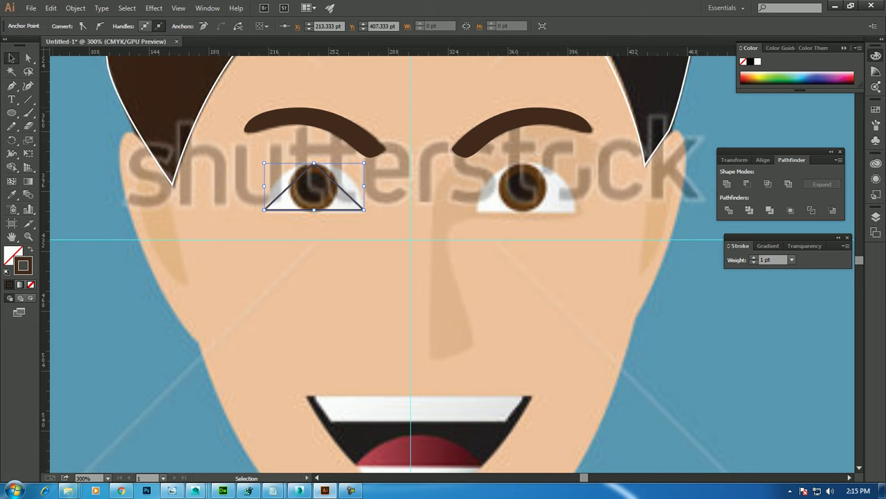
Convert the top anchor to smooth and round the upper edge into a dome.
{"action": "key", "text": "a"}
{"action": "left_click", "coordinate": [313, 164]}
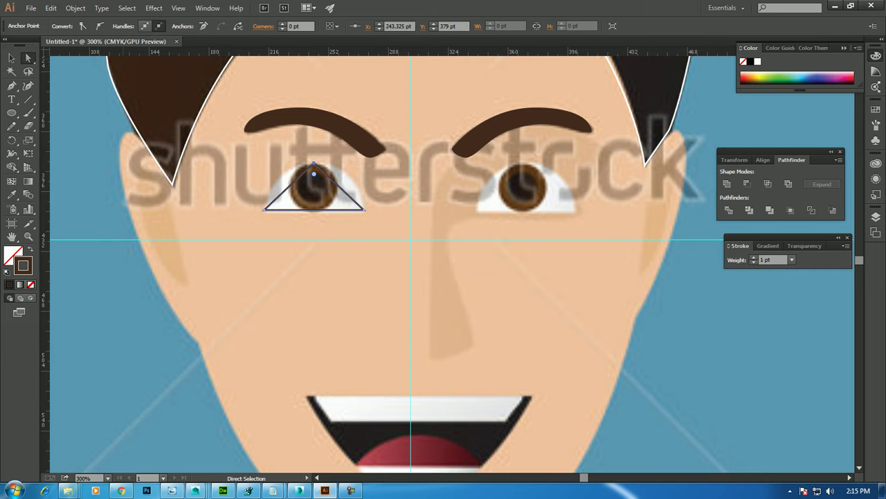
{"action": "left_click", "coordinate": [100, 26]}
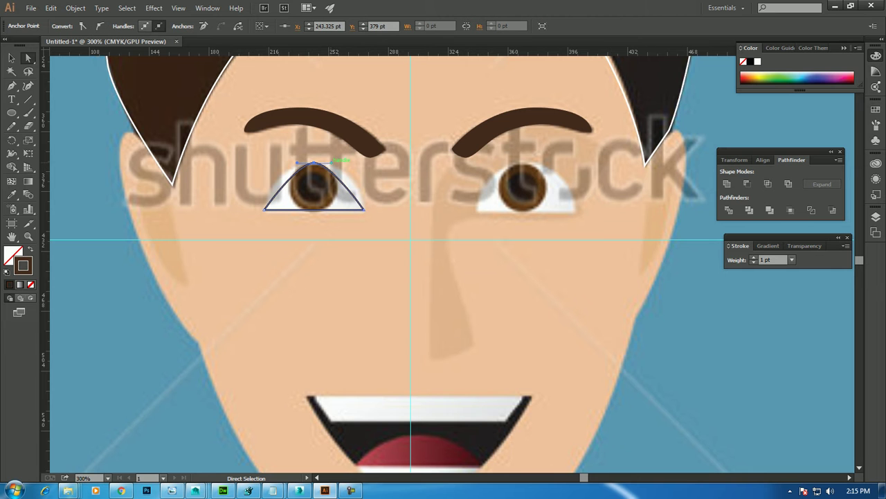
{"action": "mouse_move", "coordinate": [340, 161]}
{"action": "left_mouse_down"}
{"action": "mouse_move", "coordinate": [358, 163]}
{"action": "mouse_move", "coordinate": [269, 164]}
{"action": "left_mouse_up"}
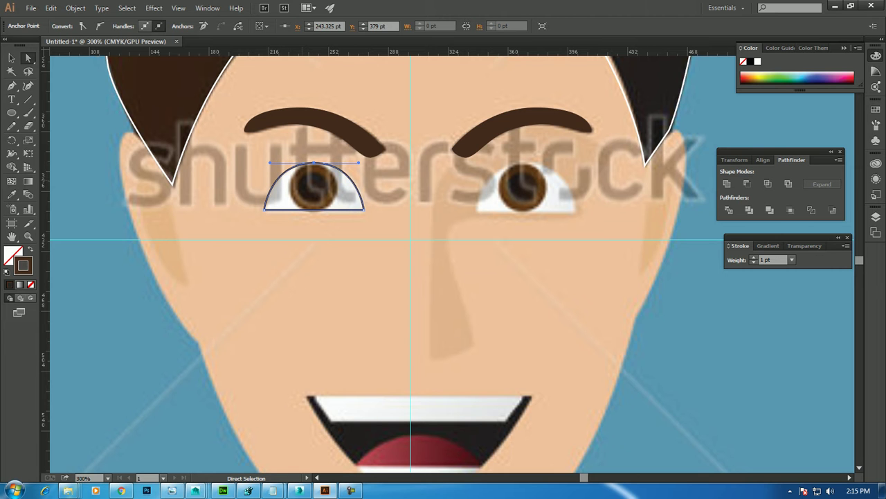
{"action": "key", "text": "v"}
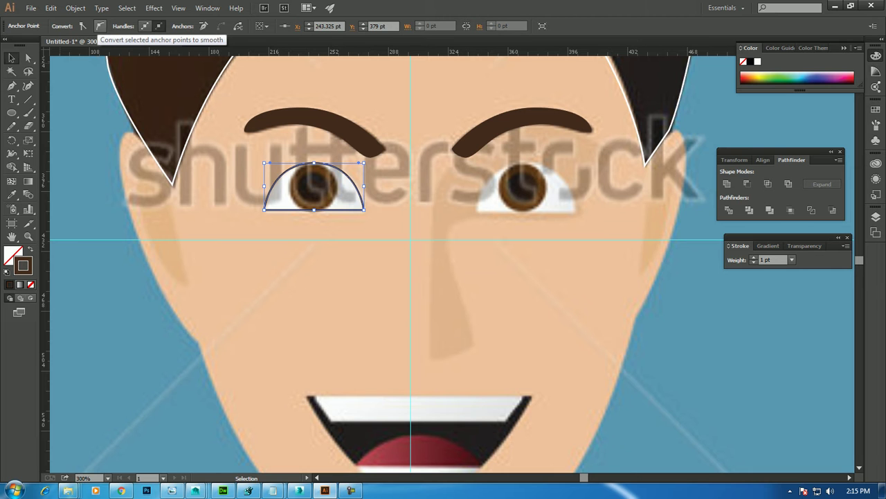
{"action": "left_click", "coordinate": [12, 112]}
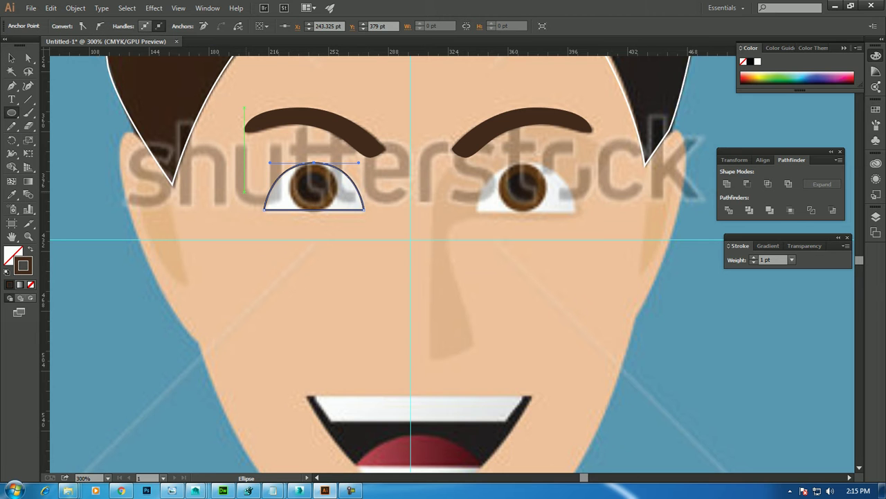
Draw a circle around the left iris and fill it with sampled brown.
{"action": "left_click_drag", "start_coordinate": [313, 186], "coordinate": [337, 207]}
{"action": "key", "text": "Right"}
{"action": "key", "text": "Right"}
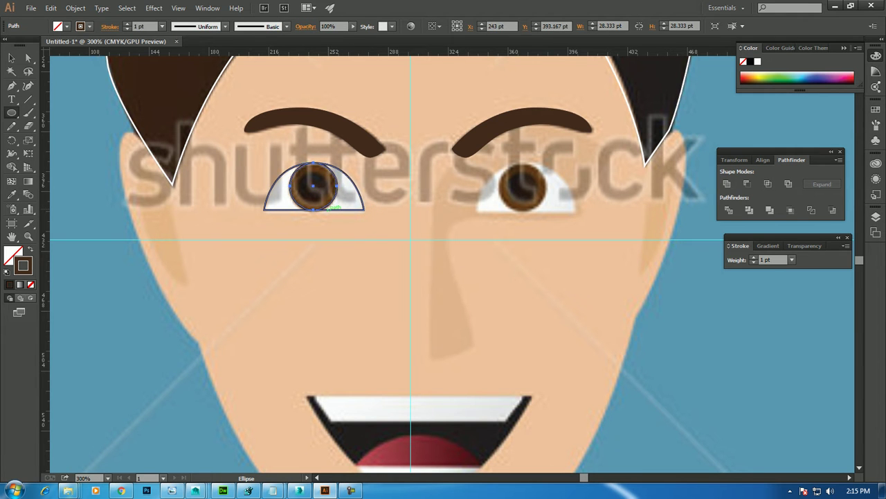
{"action": "left_click", "coordinate": [11, 195]}
{"action": "left_click", "coordinate": [313, 208]}
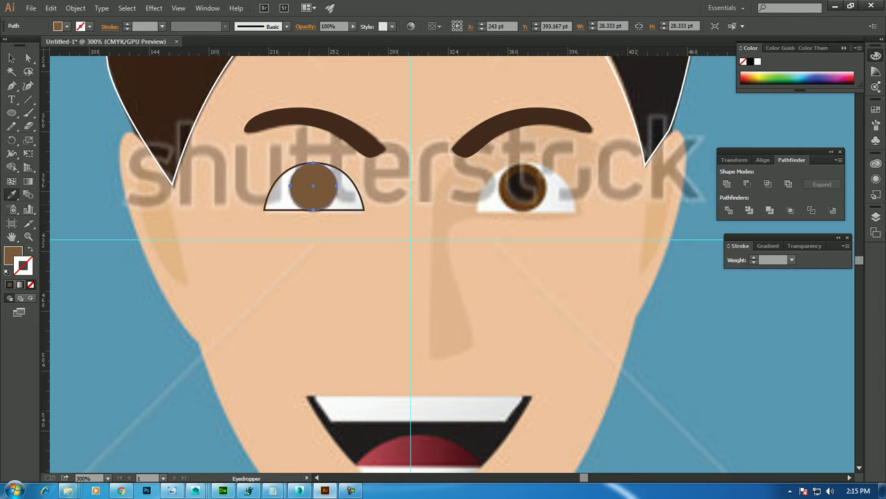
{"action": "left_click", "coordinate": [12, 58]}
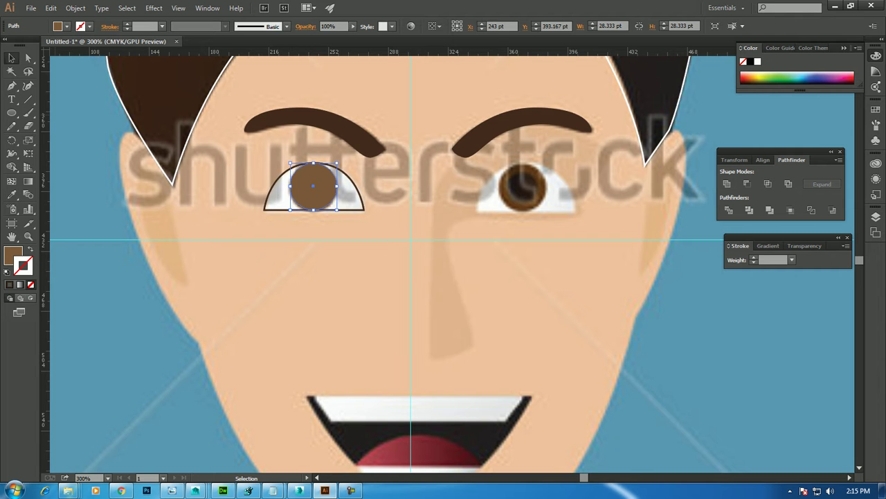
Paste a copy of the iris in place, shrink it into a pupil, and fill it near-black.
{"action": "left_click", "coordinate": [51, 8]}
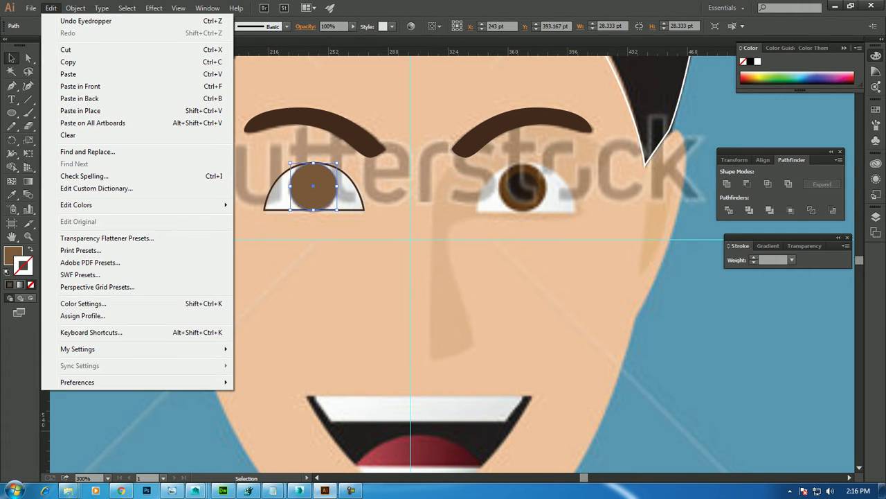
{"action": "left_click", "coordinate": [68, 62]}
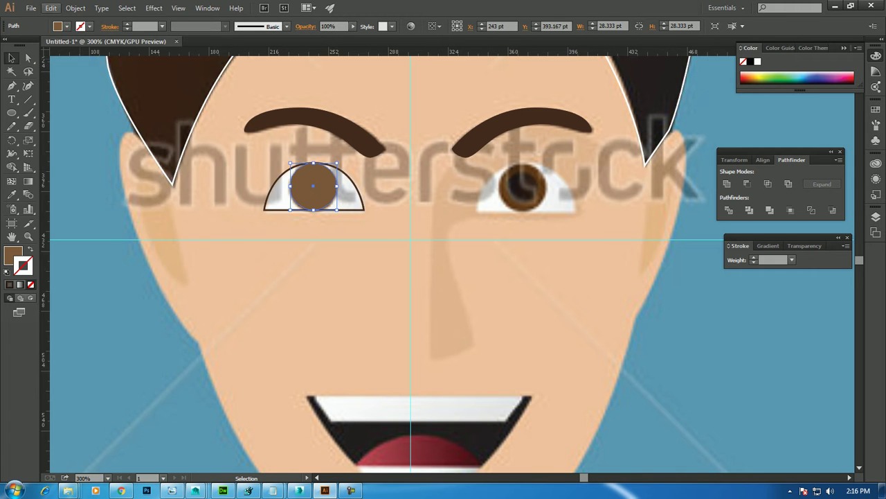
{"action": "left_click", "coordinate": [51, 7]}
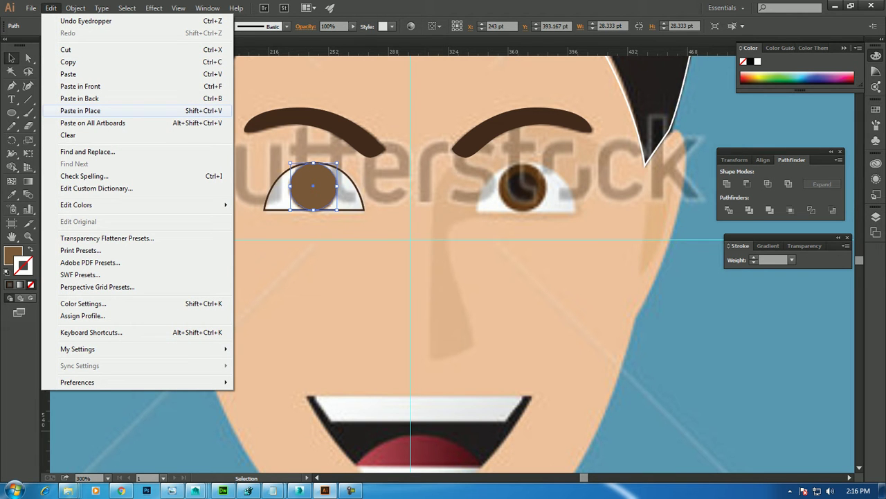
{"action": "left_click", "coordinate": [81, 110]}
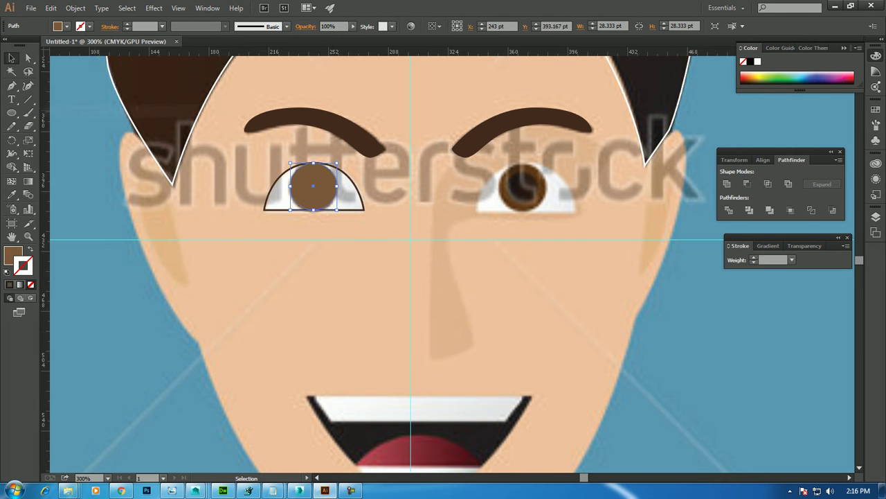
{"action": "left_click_drag", "start_coordinate": [337, 209], "coordinate": [333, 205]}
{"action": "left_click", "coordinate": [12, 194]}
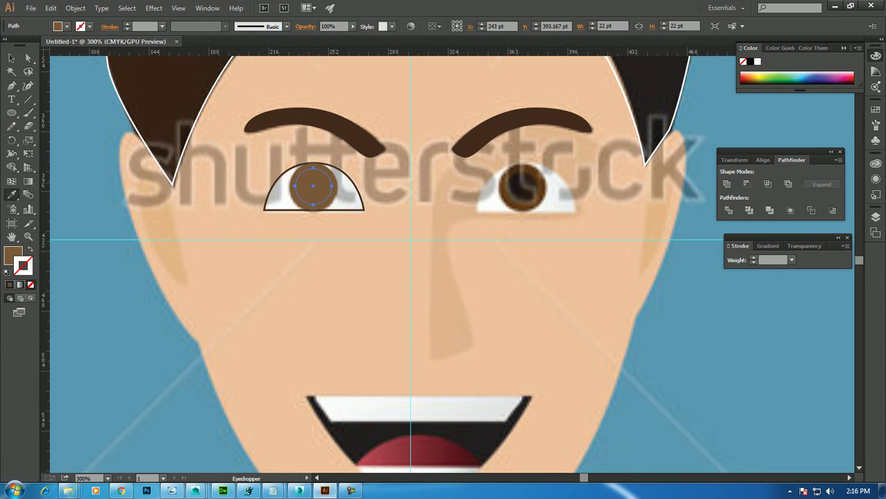
{"action": "left_click", "coordinate": [521, 184]}
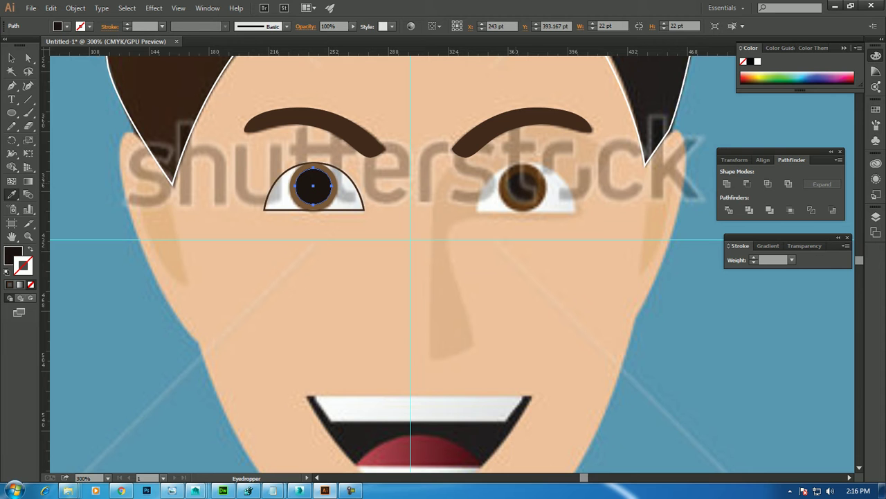
{"action": "key", "text": "ctrl+shift+a"}
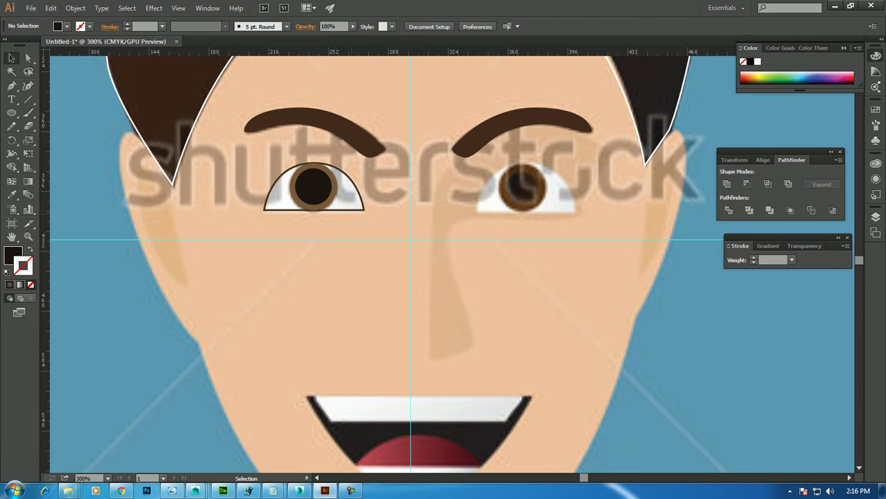
Fill the left eye shape with white #FFFFFF.
{"action": "left_click", "coordinate": [281, 201]}
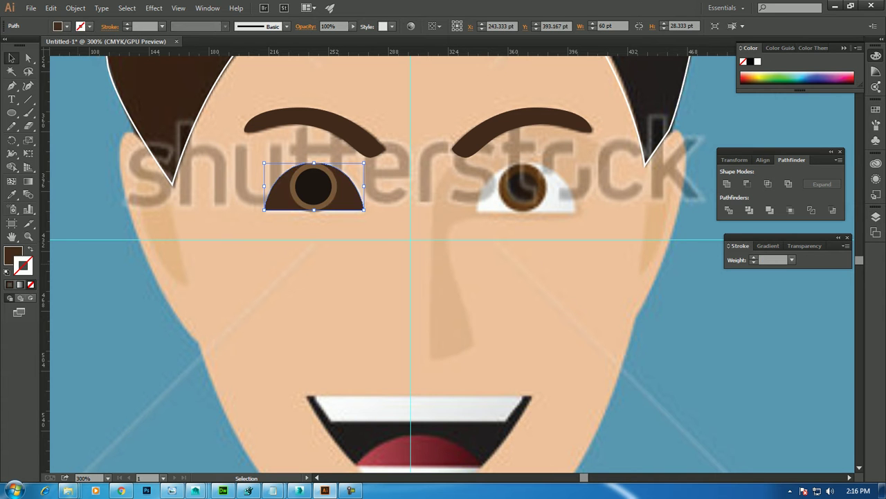
{"action": "double_click", "coordinate": [12, 256]}
{"action": "type", "text": "ffffff"}
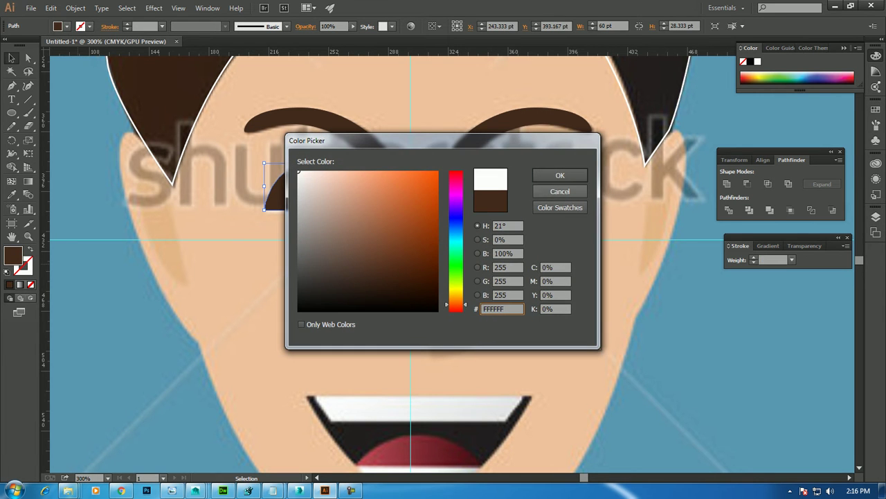
{"action": "key", "text": "Return"}
{"action": "key", "text": "ctrl+shift+a"}
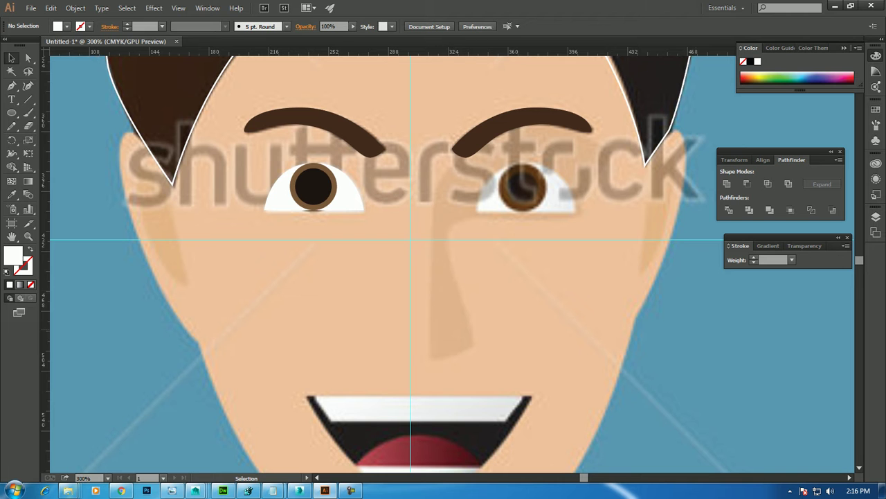
Duplicate the complete left eye onto the right eye, 127.33 pt to the right.
{"action": "left_click", "coordinate": [309, 191]}
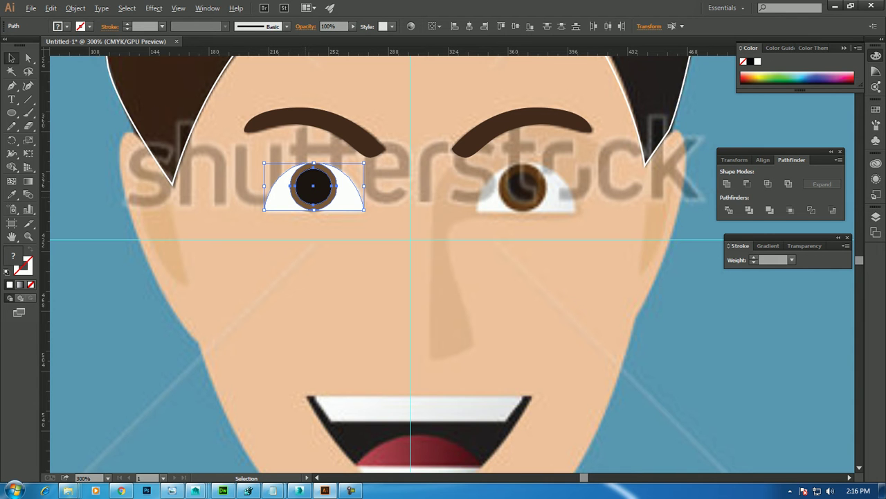
{"action": "left_click_drag", "start_coordinate": [313, 186], "coordinate": [525, 186]}
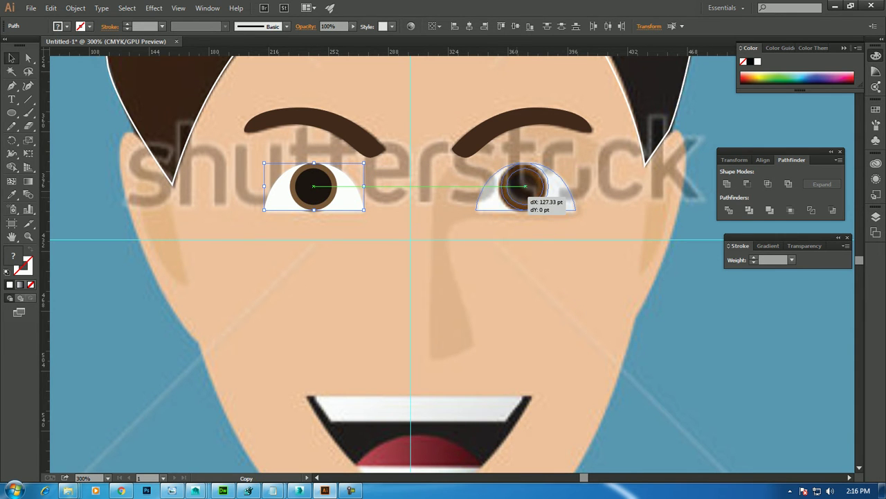
{"action": "left_click_drag", "start_coordinate": [525, 186], "coordinate": [525, 186]}
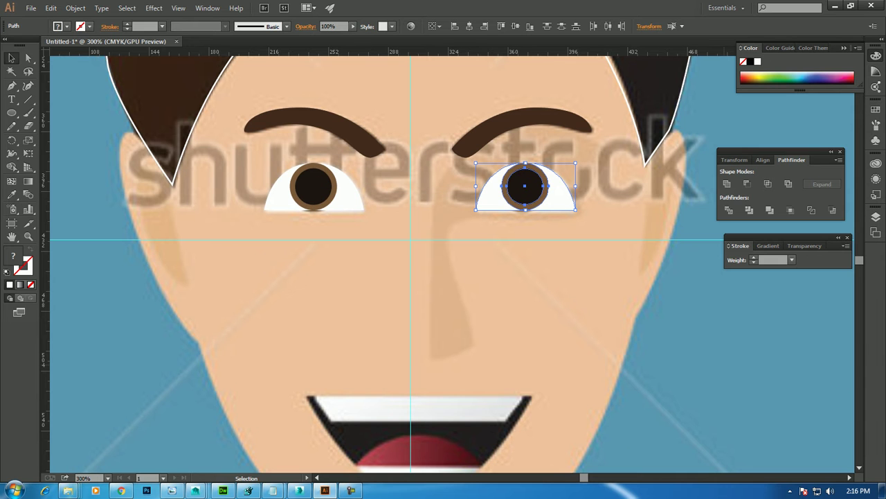
{"action": "key", "text": "ctrl+shift+a"}
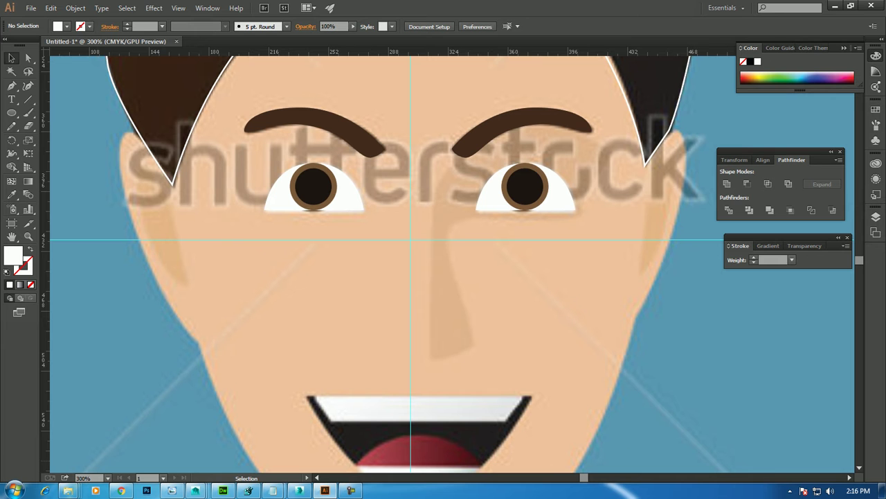
Frame the right ear and trace its outer edge with the Pen tool.
{"action": "left_click_drag", "start_coordinate": [415, 208], "coordinate": [447, 370]}
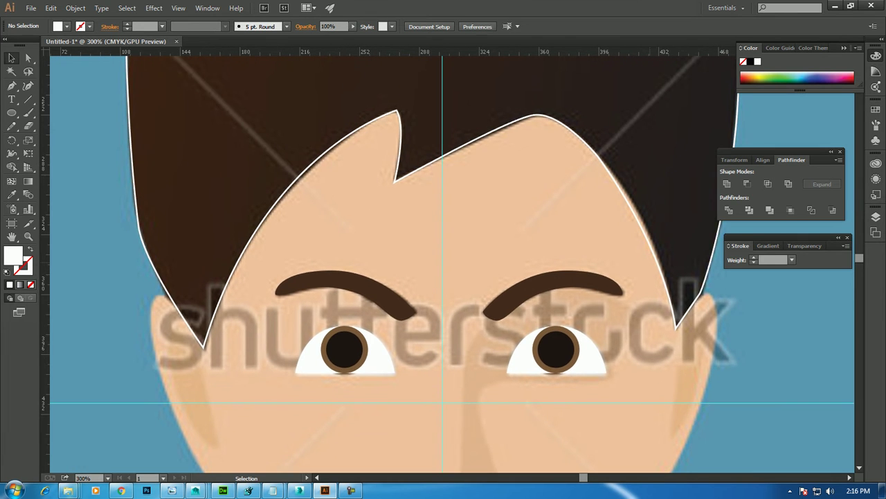
{"action": "left_click_drag", "start_coordinate": [662, 478], "coordinate": [659, 310]}
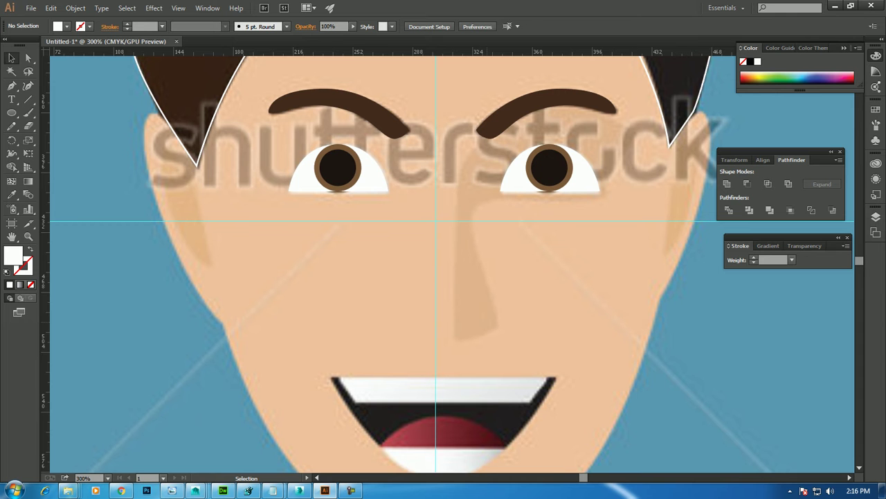
{"action": "left_click_drag", "start_coordinate": [659, 310], "coordinate": [600, 334]}
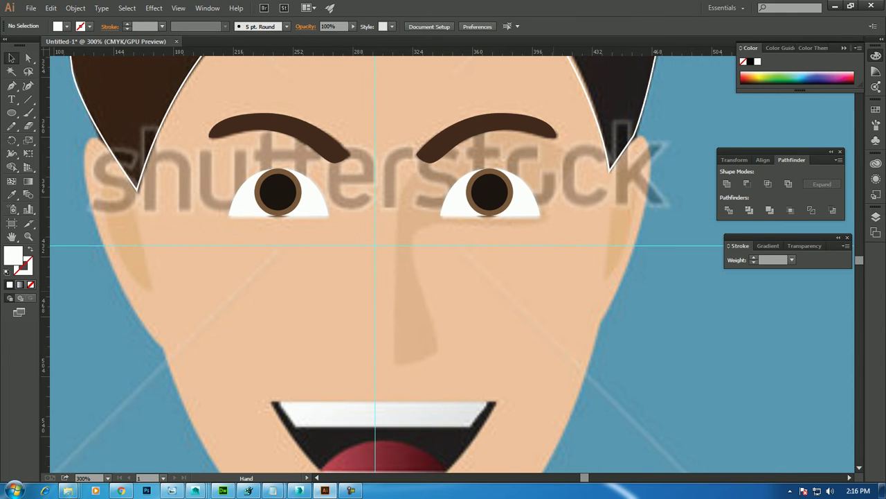
{"action": "left_click", "coordinate": [12, 85]}
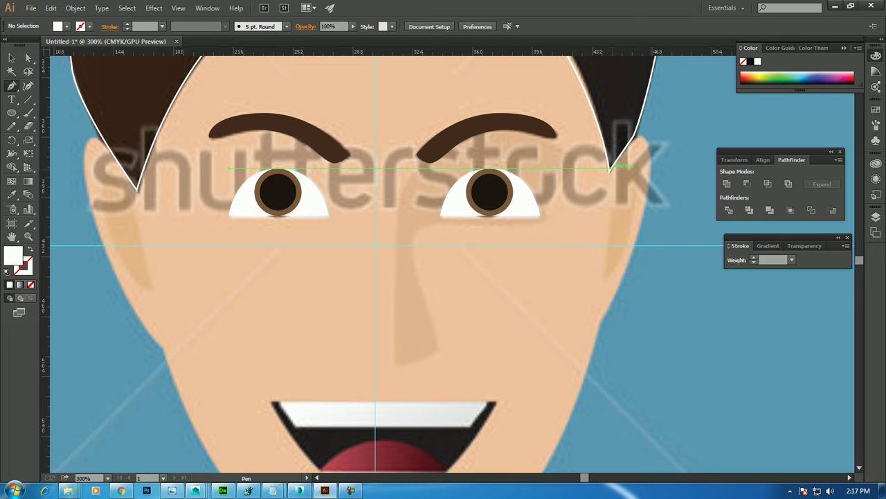
{"action": "mouse_move", "coordinate": [611, 168]}
{"action": "left_mouse_down"}
{"action": "mouse_move", "coordinate": [635, 140]}
{"action": "mouse_move", "coordinate": [625, 272]}
{"action": "left_mouse_up"}
{"action": "left_click", "coordinate": [625, 271]}
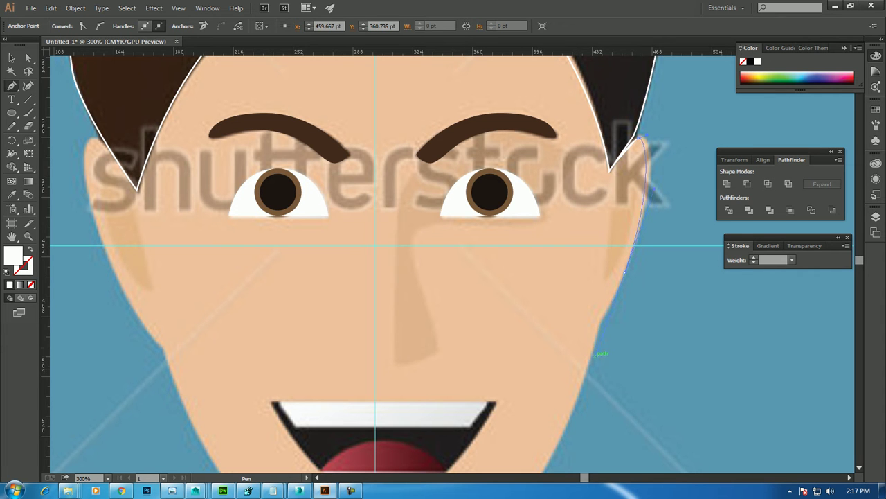
{"action": "left_click_drag", "start_coordinate": [624, 271], "coordinate": [596, 331]}
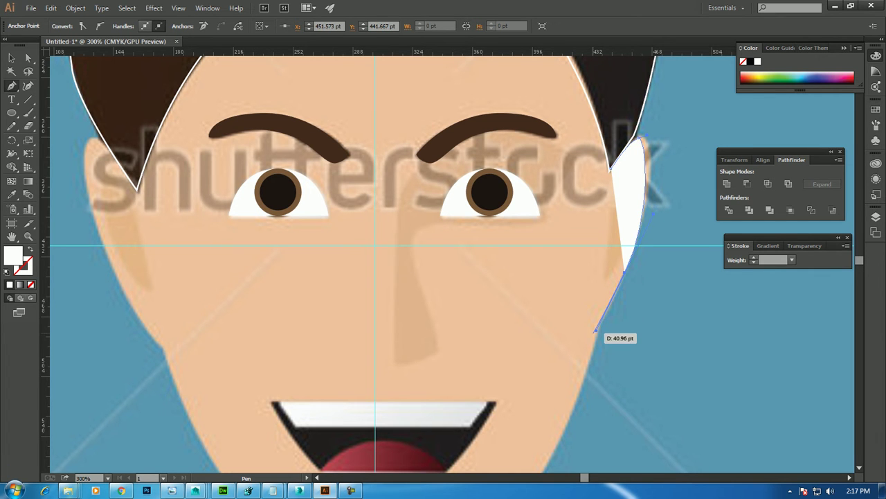
{"action": "left_click", "coordinate": [609, 210]}
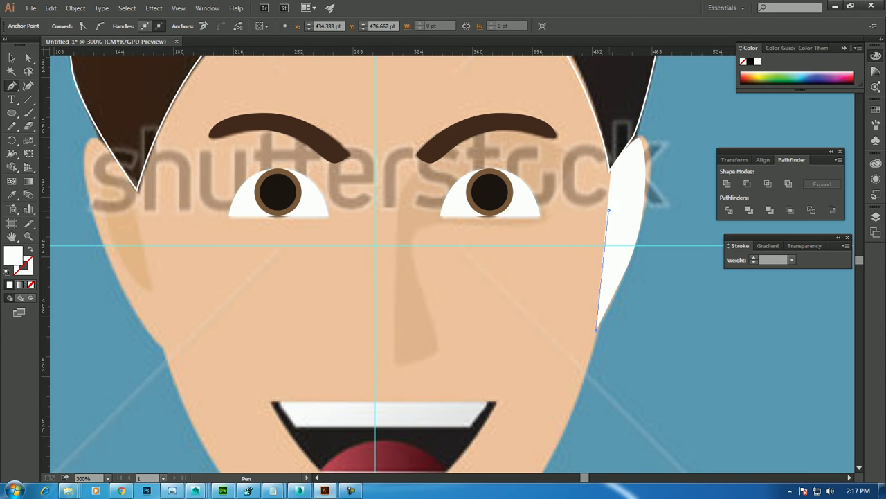
{"action": "left_click_drag", "start_coordinate": [611, 168], "coordinate": [615, 167]}
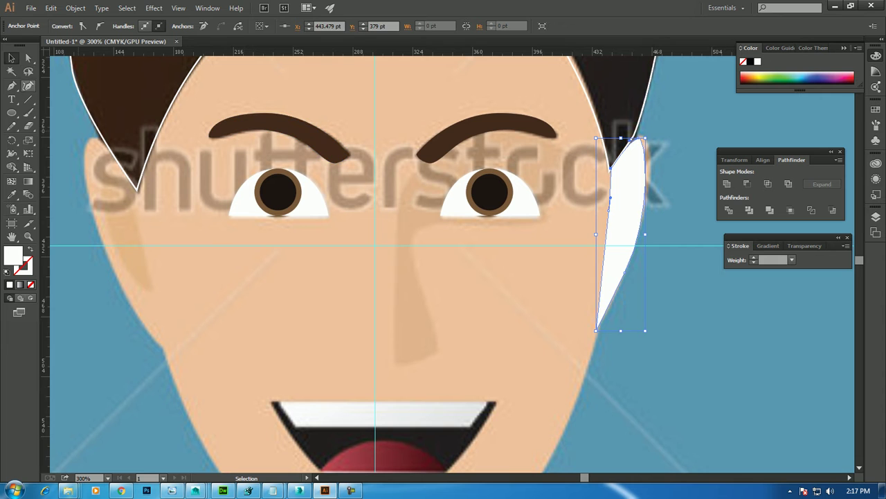
Move the top anchor onto the hair tip and make the ear path unfilled with a stroke.
{"action": "key", "text": "a"}
{"action": "mouse_move", "coordinate": [616, 171]}
{"action": "left_mouse_down"}
{"action": "mouse_move", "coordinate": [637, 141]}
{"action": "mouse_move", "coordinate": [659, 130]}
{"action": "left_mouse_up"}
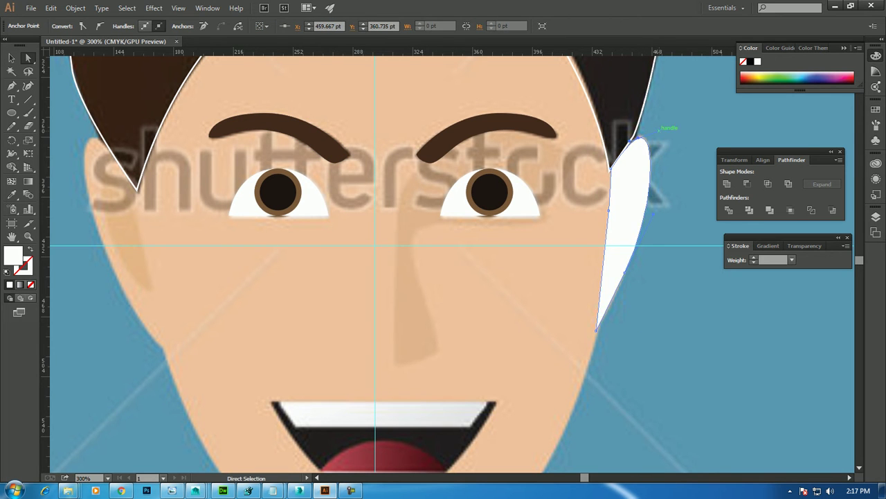
{"action": "key", "text": "v"}
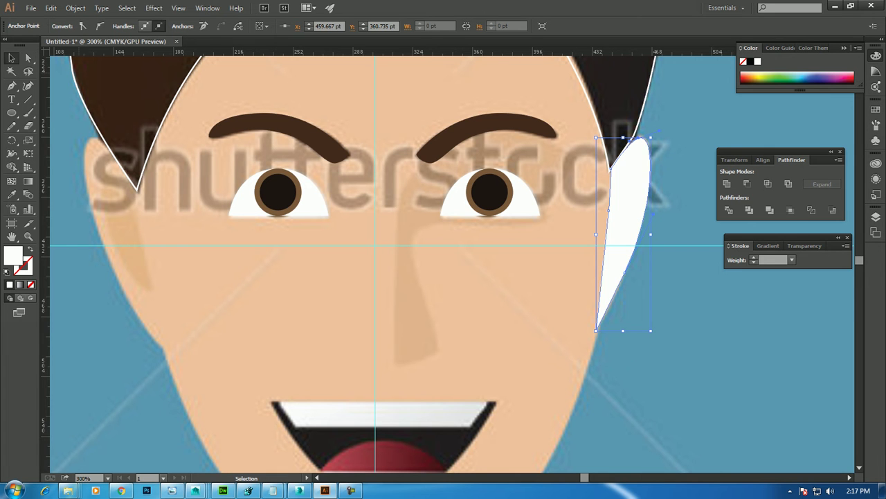
{"action": "key", "text": "shift+x"}
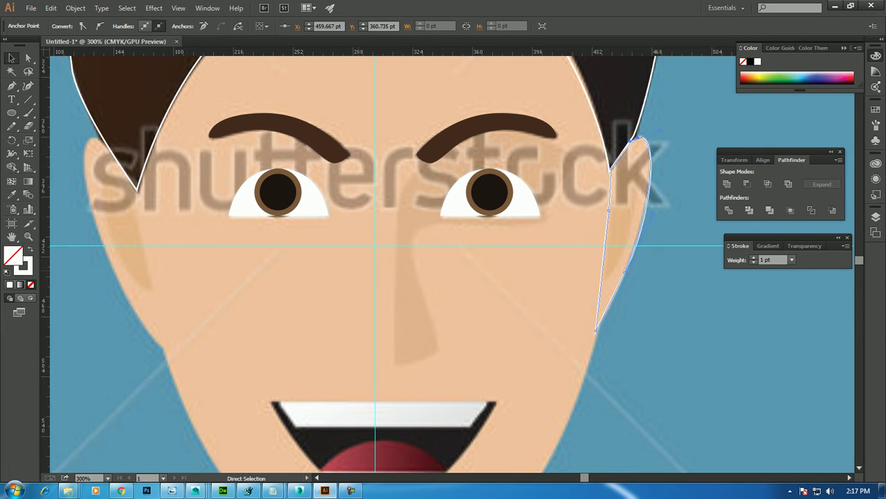
{"action": "key", "text": "ctrl+shift+a"}
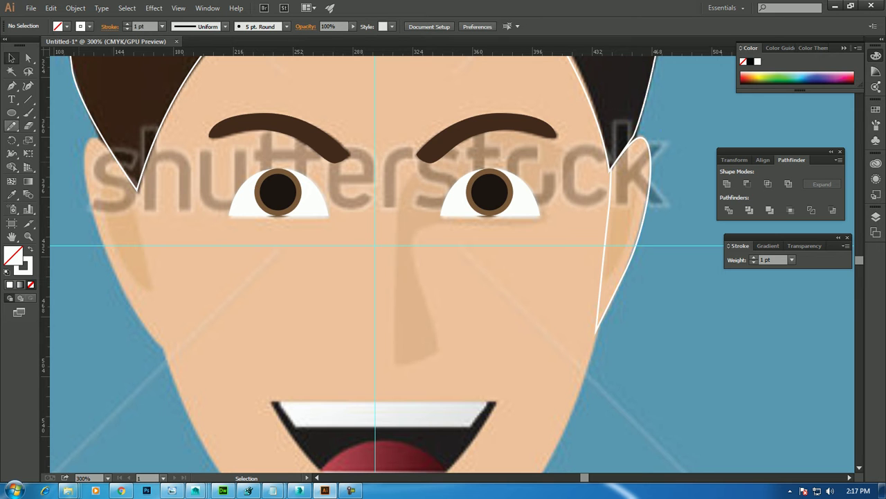
Draw a closed inner-ear path low inside the right ear, then deselect it.
{"action": "left_click", "coordinate": [11, 86]}
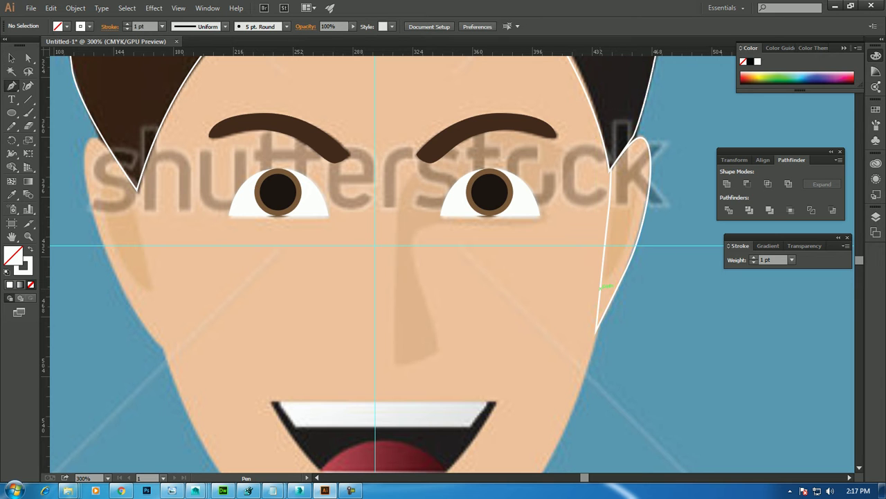
{"action": "left_click", "coordinate": [601, 287]}
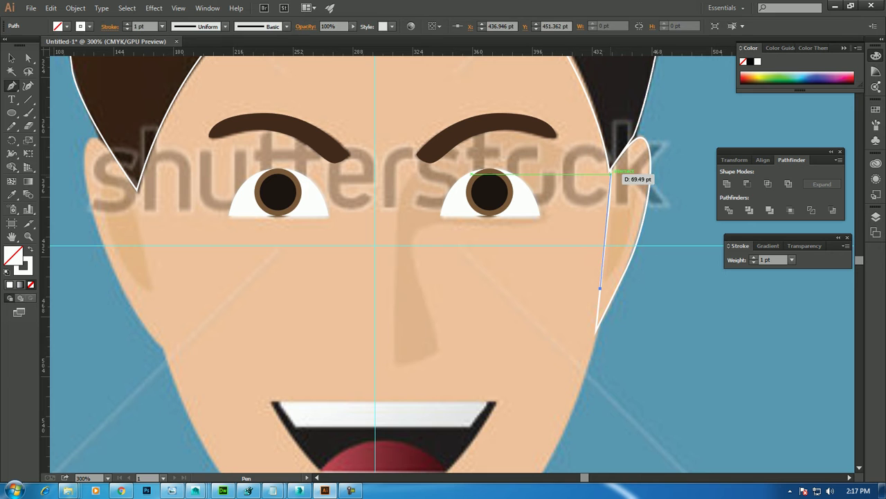
{"action": "left_click_drag", "start_coordinate": [610, 172], "coordinate": [631, 167]}
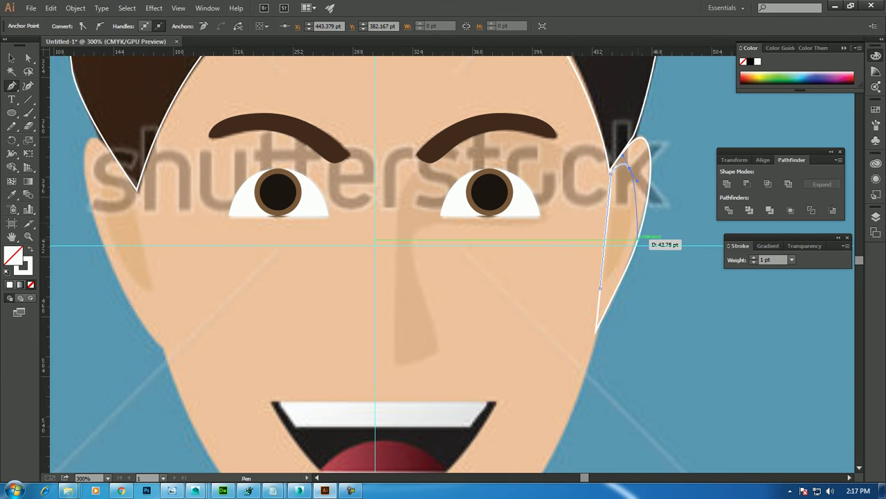
{"action": "left_click_drag", "start_coordinate": [618, 257], "coordinate": [606, 281]}
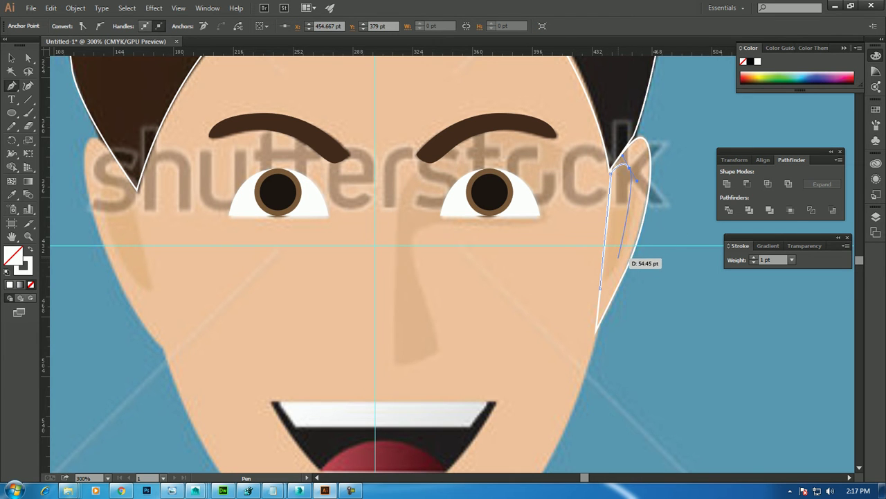
{"action": "left_click", "coordinate": [600, 287]}
{"action": "mouse_move", "coordinate": [599, 288]}
{"action": "left_mouse_down"}
{"action": "mouse_move", "coordinate": [630, 216]}
{"action": "mouse_move", "coordinate": [604, 295]}
{"action": "mouse_move", "coordinate": [717, 224]}
{"action": "mouse_move", "coordinate": [606, 284]}
{"action": "left_mouse_up"}
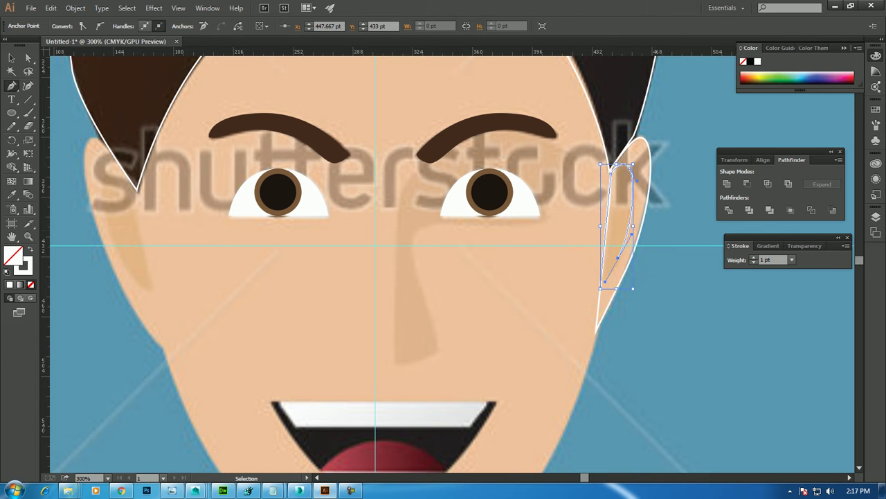
{"action": "left_click", "coordinate": [11, 58]}
{"action": "left_click", "coordinate": [647, 230]}
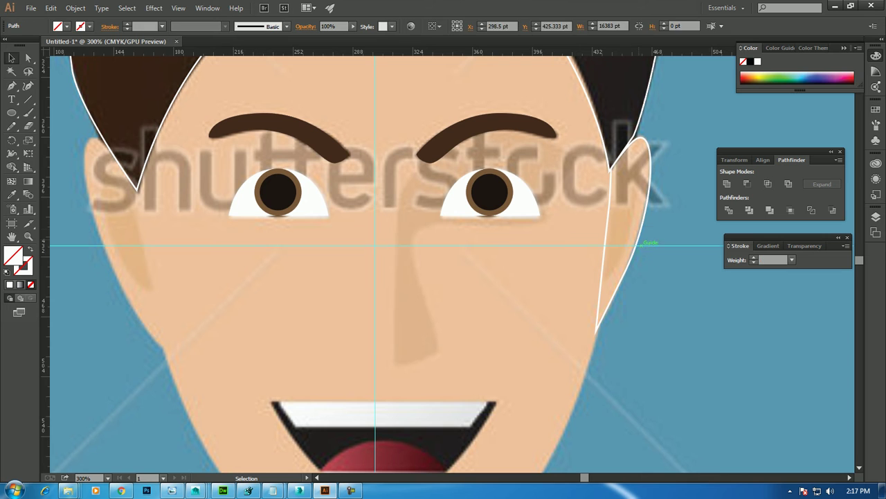
Draw a second closed inner-ear contour starting at the ear edge.
{"action": "left_click", "coordinate": [12, 86]}
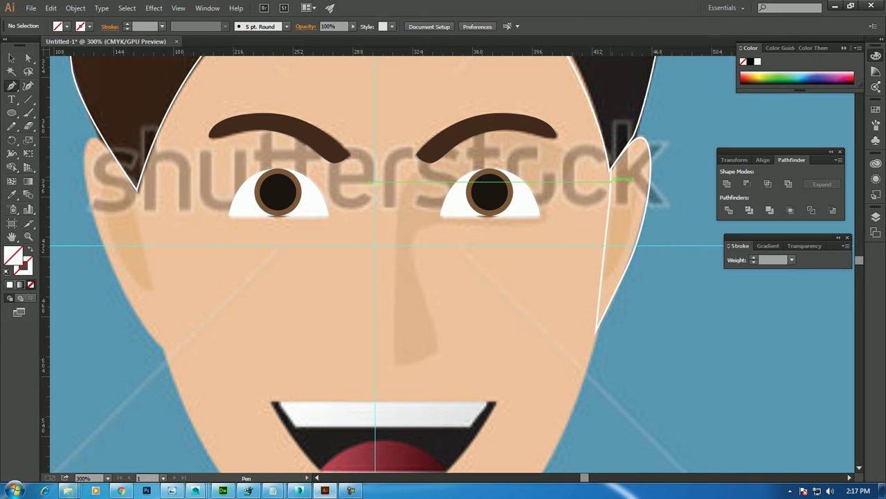
{"action": "left_click", "coordinate": [611, 182]}
{"action": "mouse_move", "coordinate": [621, 165]}
{"action": "left_mouse_down"}
{"action": "mouse_move", "coordinate": [621, 260]}
{"action": "mouse_move", "coordinate": [605, 275]}
{"action": "left_mouse_up"}
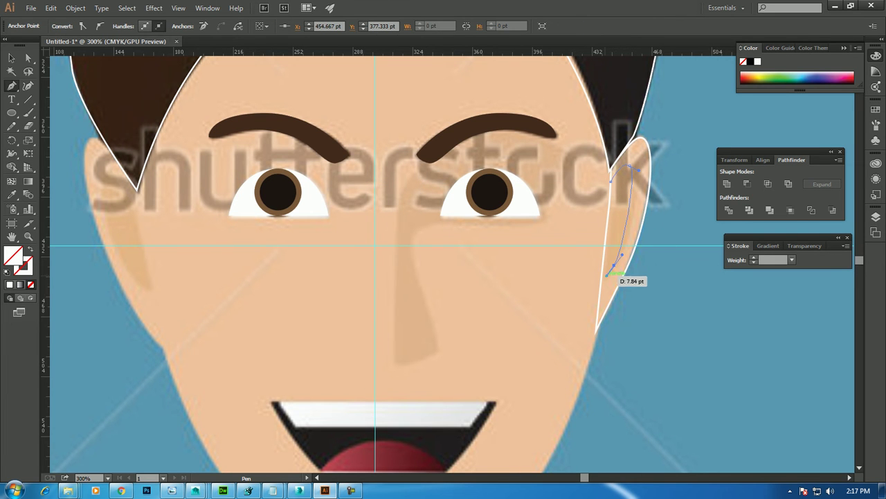
{"action": "left_click", "coordinate": [610, 181]}
{"action": "key", "text": "v"}
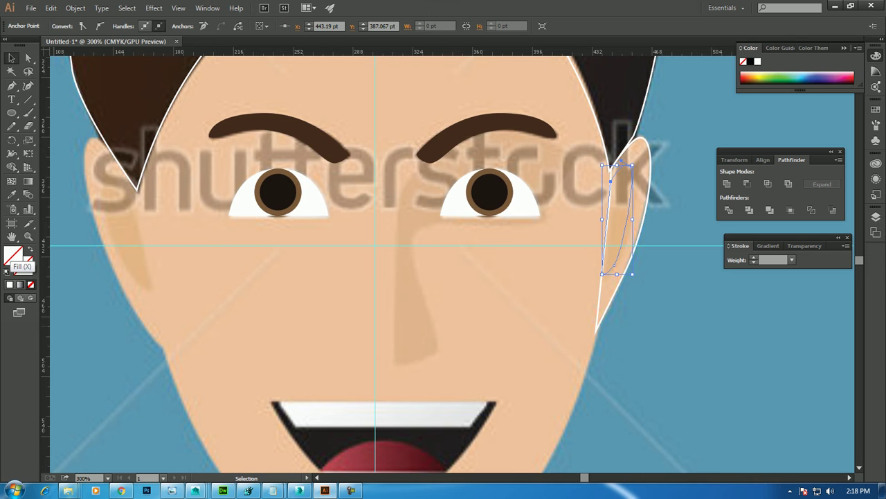
Fill the inner-ear contour with the face's peach skin colour using the Eyedropper, then deselect.
{"action": "double_click", "coordinate": [15, 256]}
{"action": "left_click", "coordinate": [562, 192]}
{"action": "key", "text": "i"}
{"action": "left_click", "coordinate": [298, 236]}
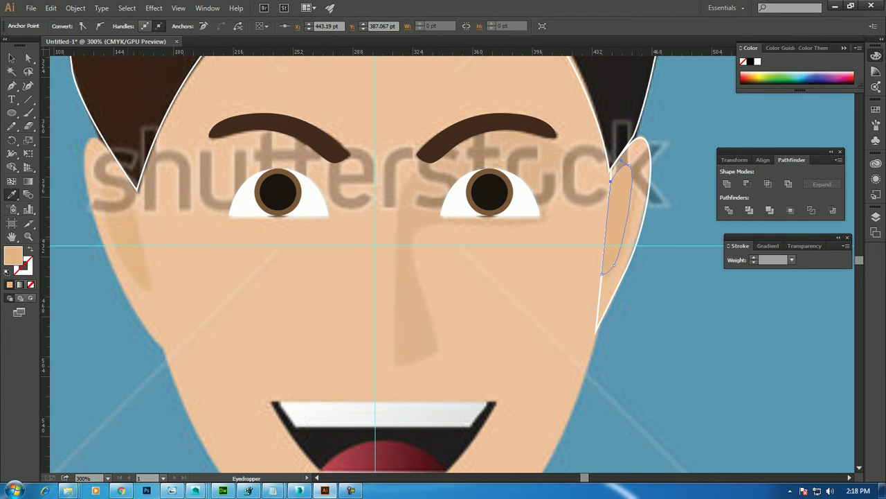
{"action": "left_click", "coordinate": [11, 58]}
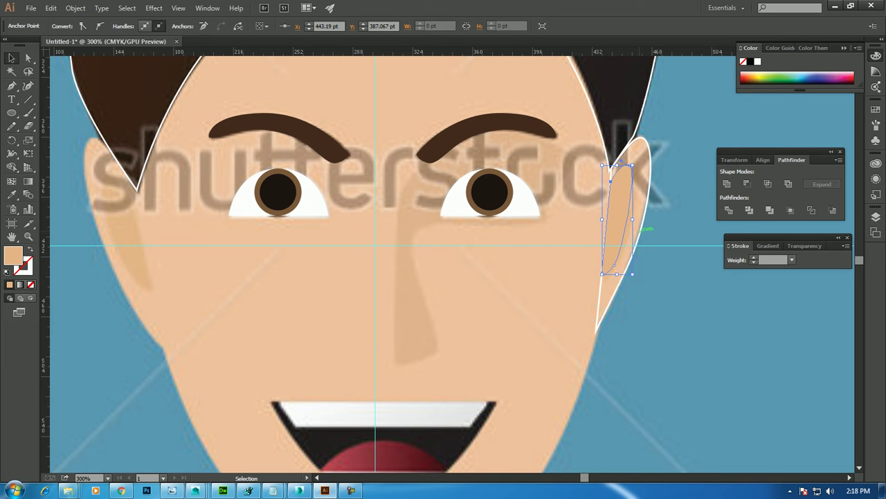
{"action": "key", "text": "ctrl+shift+a"}
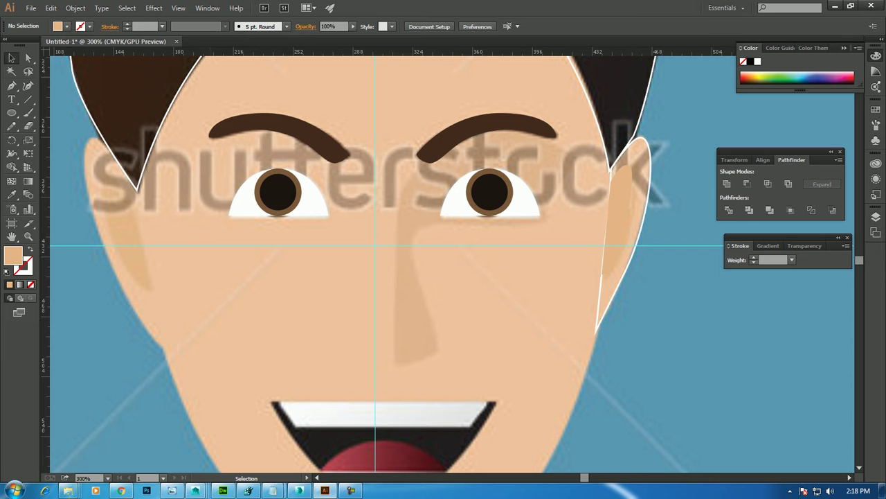
Unlock all objects, undoing an accidental skin fill on the hair.
{"action": "left_click", "coordinate": [76, 8]}
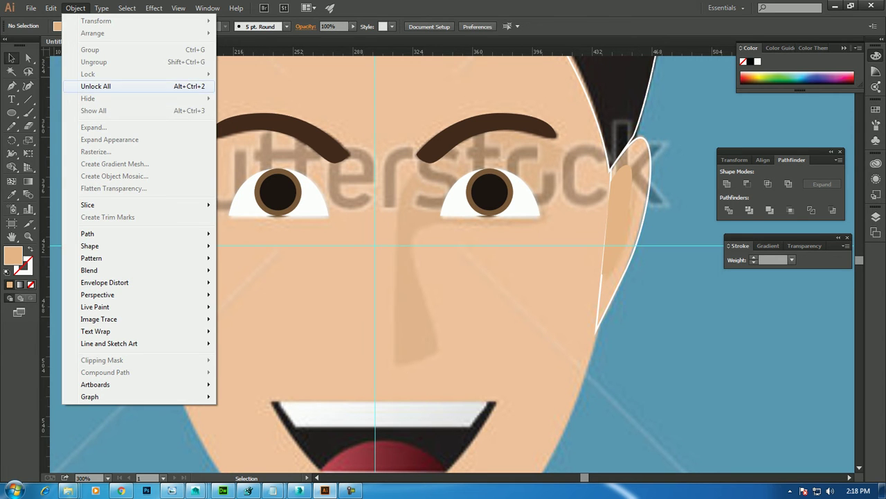
{"action": "left_click", "coordinate": [97, 86]}
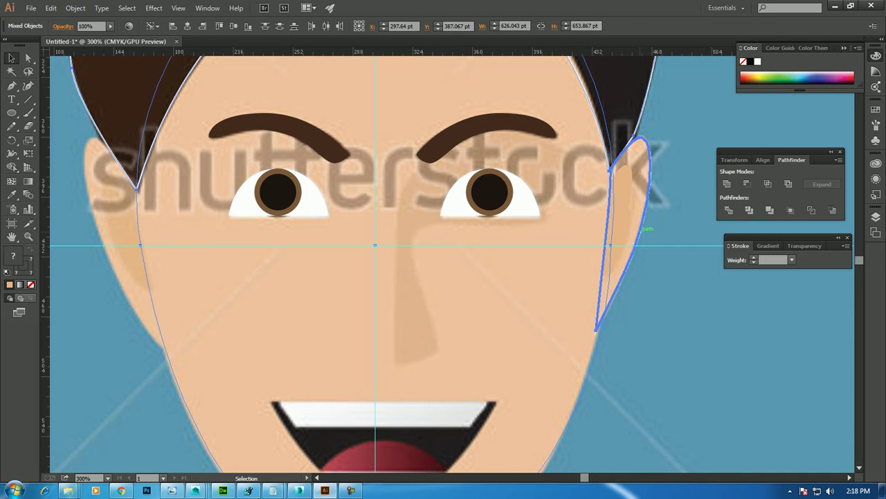
{"action": "left_click", "coordinate": [12, 195]}
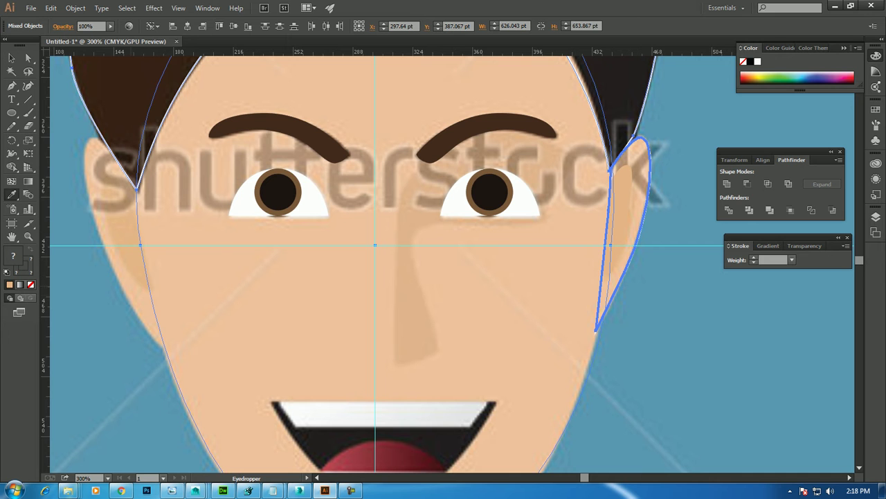
{"action": "left_click", "coordinate": [624, 207]}
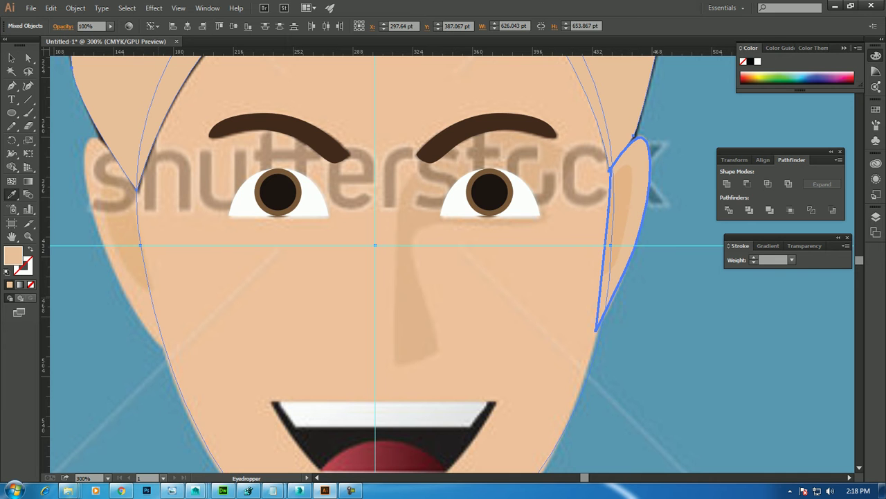
{"action": "key", "text": "ctrl+z"}
{"action": "left_click", "coordinate": [12, 58]}
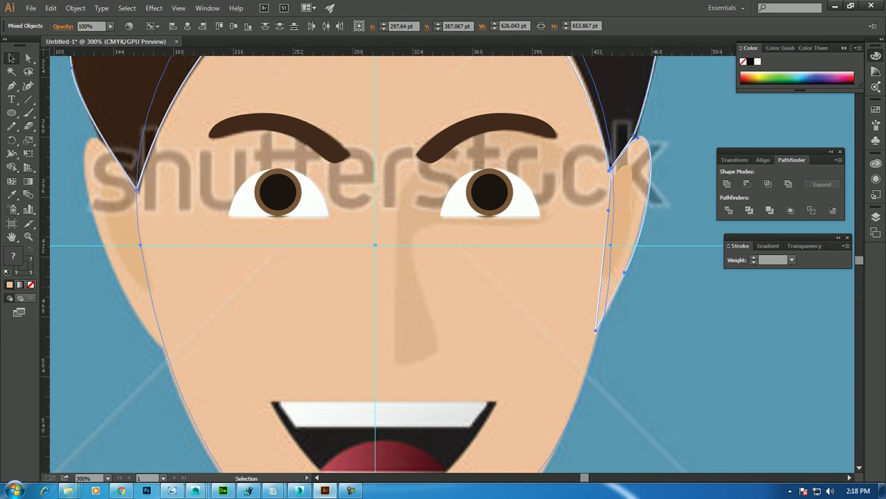
Fill the right ear outline with the peach skin colour.
{"action": "key", "text": "ctrl+minus"}
{"action": "key", "text": "ctrl+minus"}
{"action": "key", "text": "ctrl+minus"}
{"action": "key", "text": "ctrl+shift+a"}
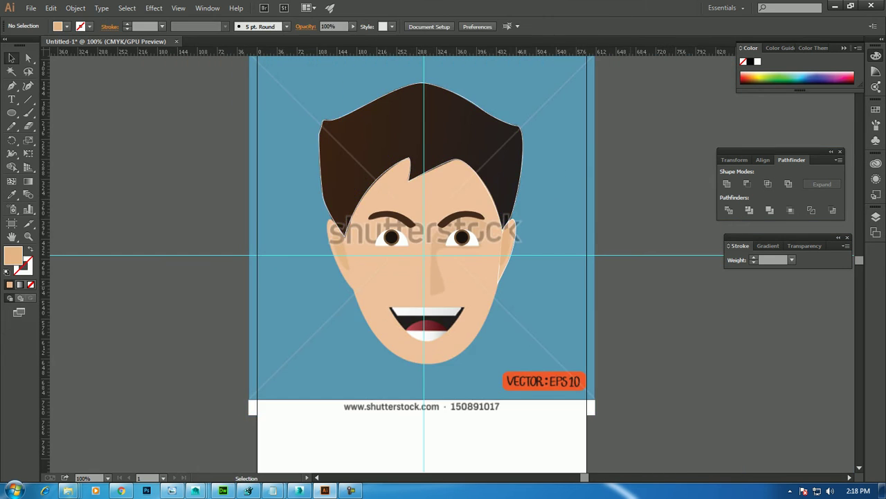
{"action": "key", "text": "ctrl+plus"}
{"action": "key", "text": "ctrl+plus"}
{"action": "key", "text": "ctrl+plus"}
{"action": "left_click", "coordinate": [627, 269]}
{"action": "key", "text": "i"}
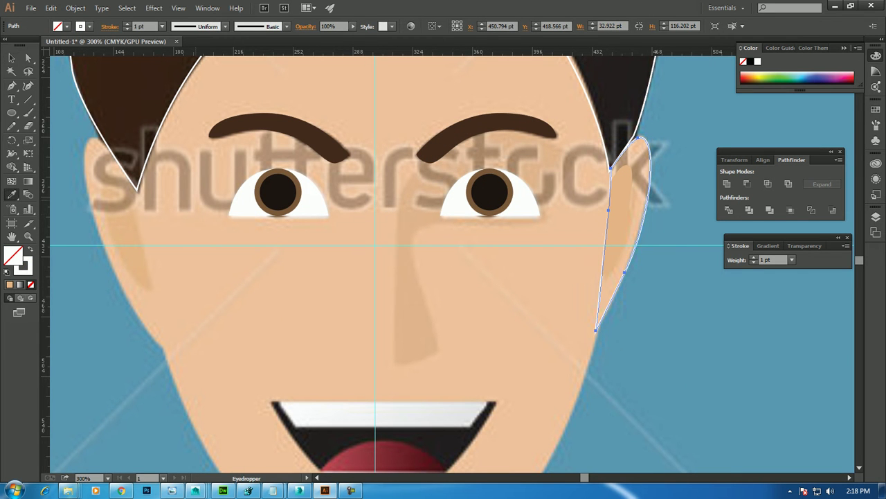
{"action": "left_click", "coordinate": [298, 263]}
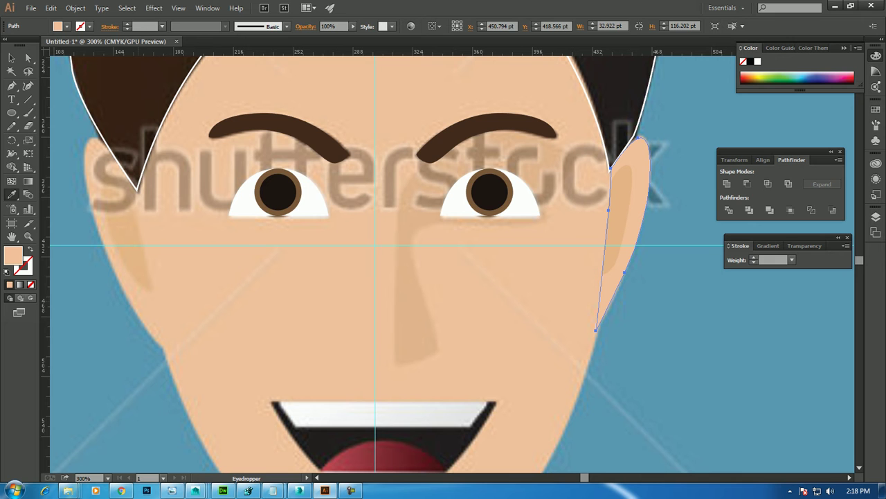
{"action": "left_click", "coordinate": [11, 58]}
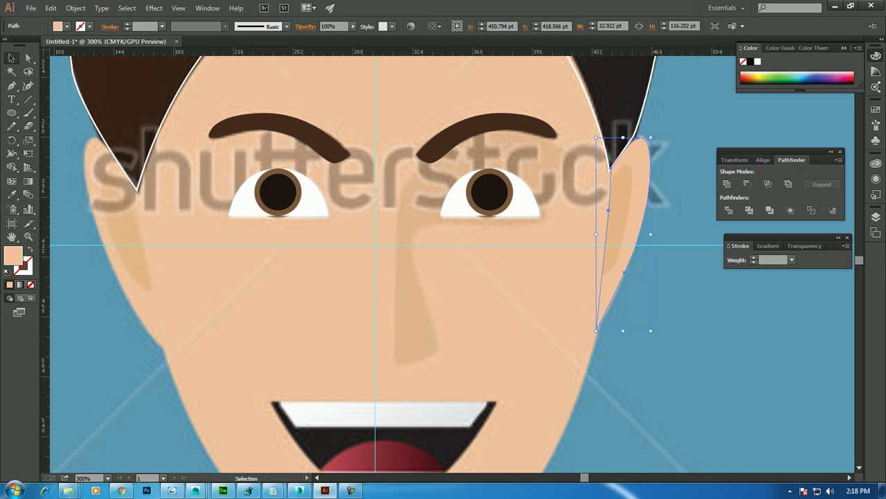
Fill the hair outline dark brown and select both right-ear shapes.
{"action": "left_click", "coordinate": [170, 119]}
{"action": "left_click", "coordinate": [12, 194]}
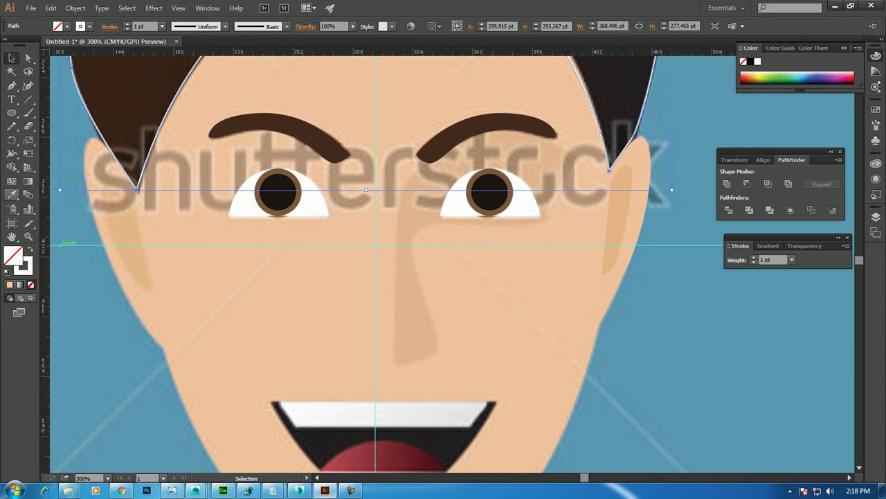
{"action": "left_click", "coordinate": [124, 90]}
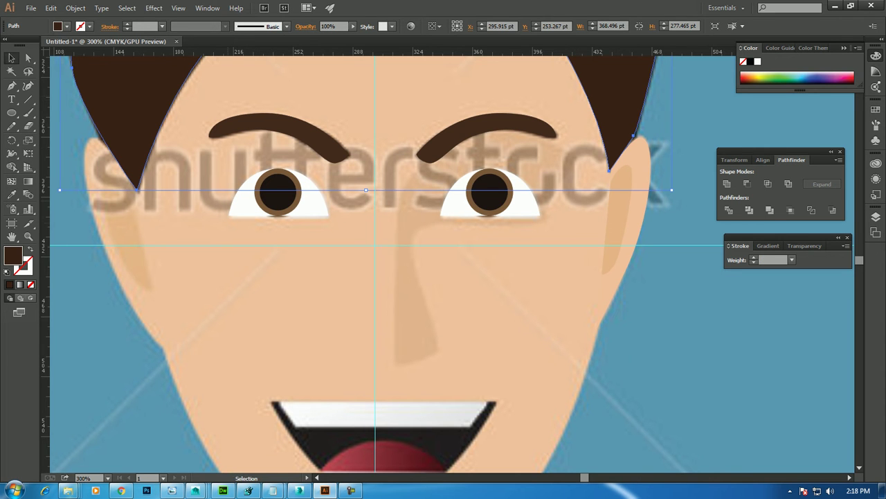
{"action": "left_click_drag", "start_coordinate": [346, 277], "coordinate": [395, 269]}
{"action": "left_click", "coordinate": [669, 207]}
{"action": "left_click", "coordinate": [691, 173], "text": "shift"}
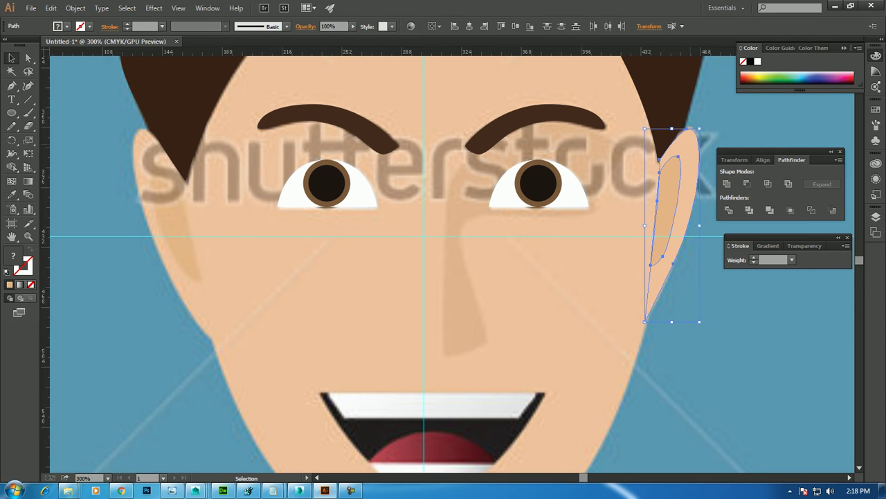
{"action": "right_click", "coordinate": [690, 145]}
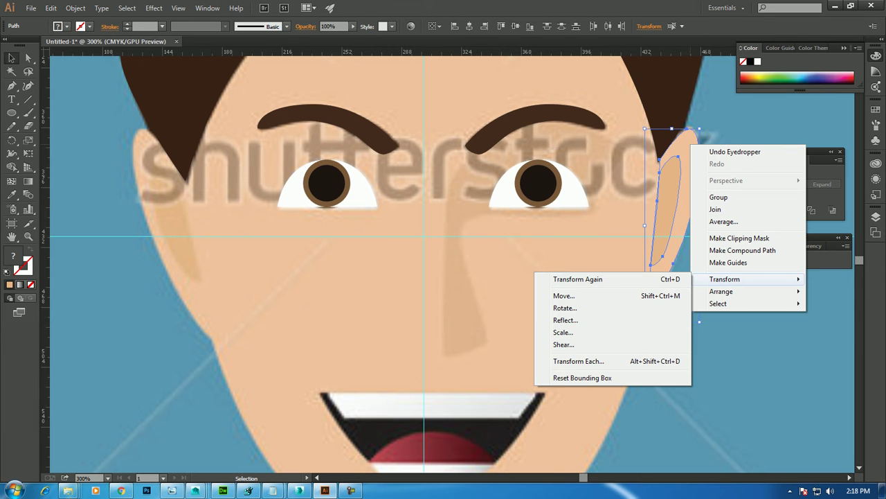
{"action": "left_click", "coordinate": [565, 320]}
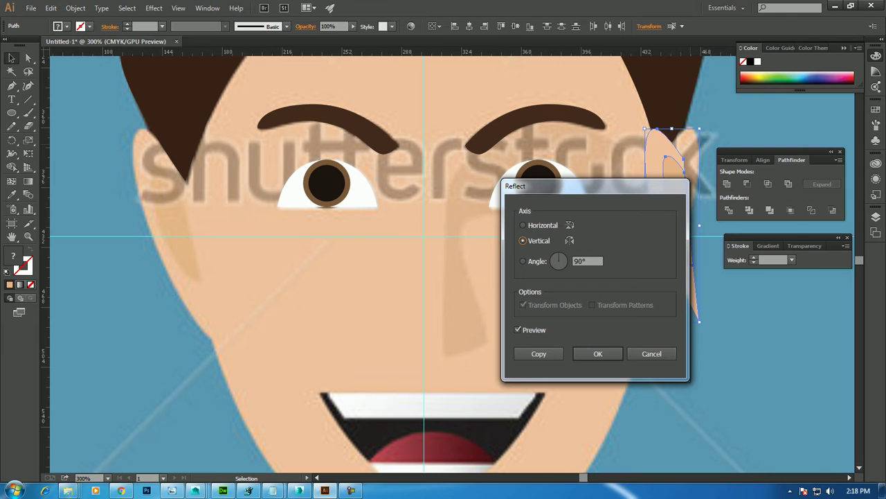
{"action": "left_click", "coordinate": [538, 354]}
{"action": "mouse_move", "coordinate": [655, 225]}
{"action": "left_mouse_down"}
{"action": "mouse_move", "coordinate": [123, 225]}
{"action": "mouse_move", "coordinate": [168, 225]}
{"action": "mouse_move", "coordinate": [160, 225]}
{"action": "left_mouse_up"}
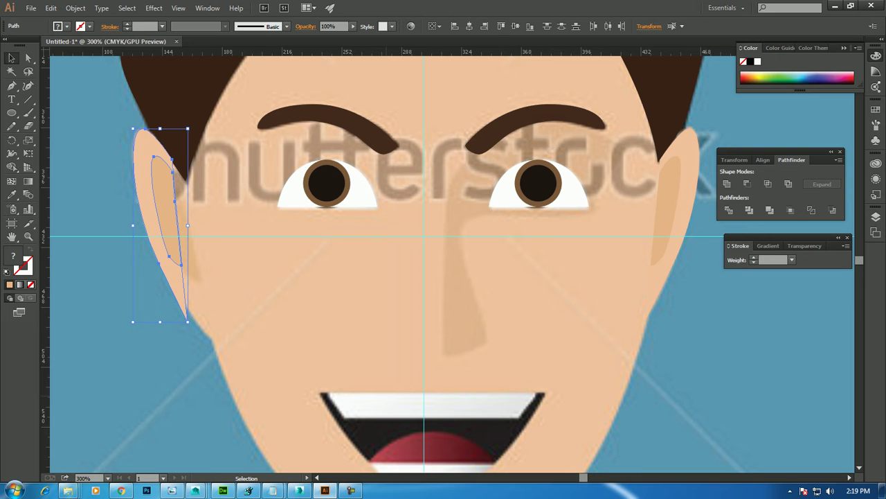
{"action": "key", "text": "ctrl+shift+bracketleft"}
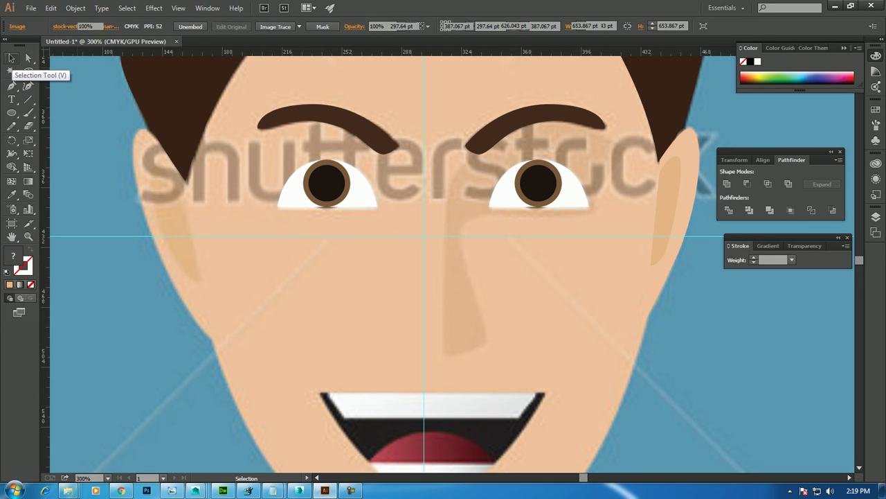
{"action": "key", "text": "ctrl+z"}
{"action": "left_click", "coordinate": [667, 275]}
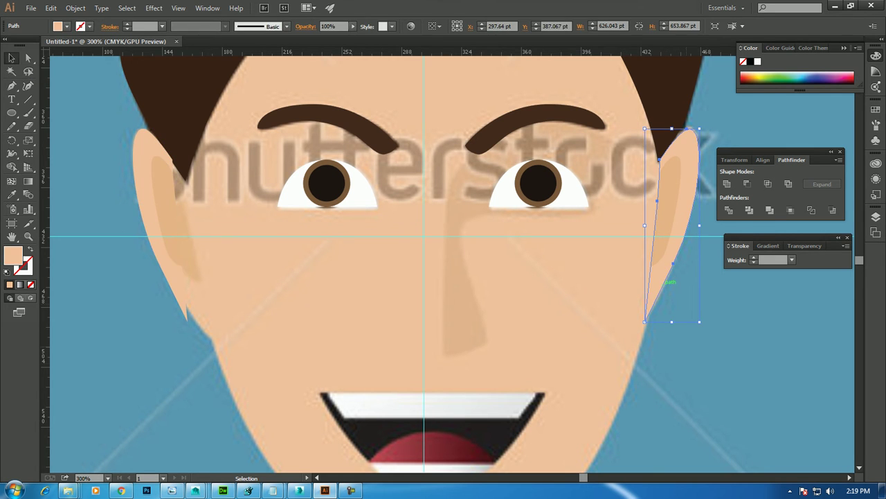
{"action": "left_click", "coordinate": [168, 216]}
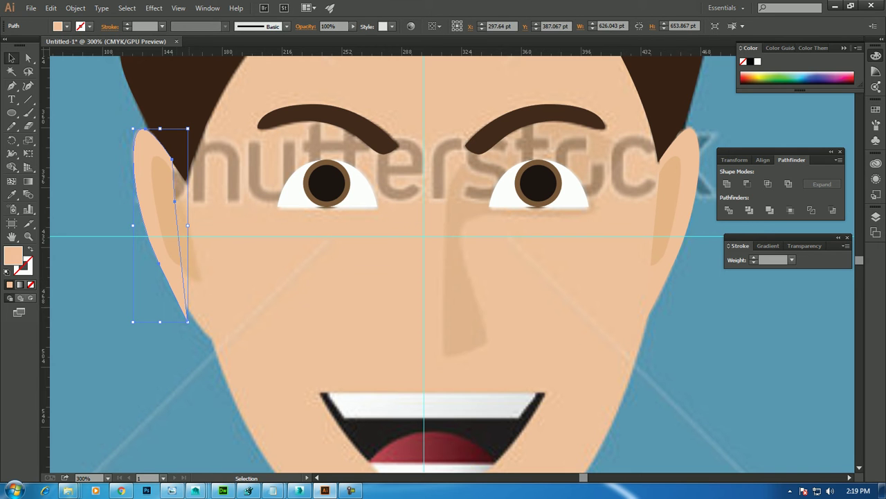
{"action": "left_click_drag", "start_coordinate": [168, 215], "coordinate": [179, 235]}
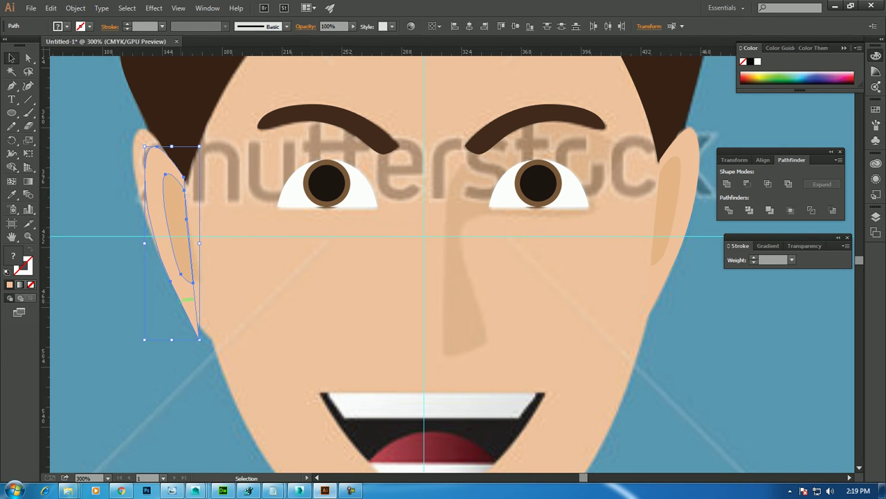
{"action": "key", "text": "Delete"}
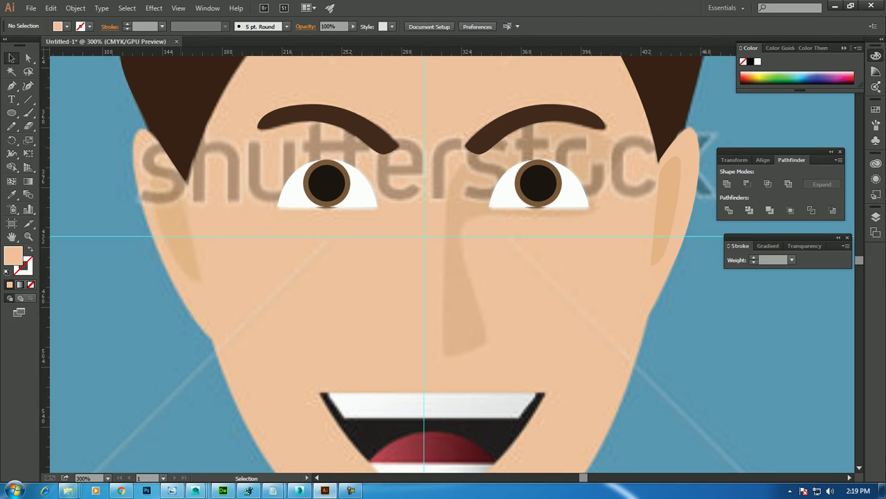
{"action": "left_click", "coordinate": [11, 85]}
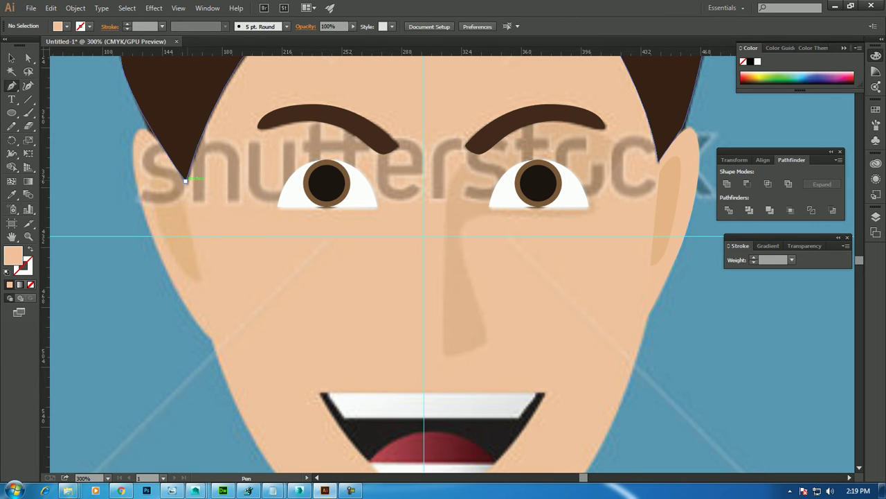
Trace the closed left ear outline with the Pen tool, starting at the hair tip.
{"action": "key", "text": "v"}
{"action": "left_click", "coordinate": [174, 104]}
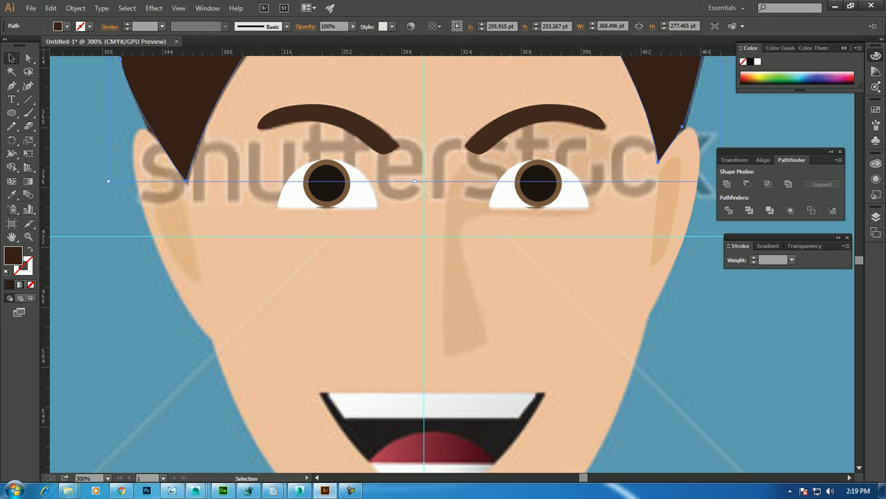
{"action": "left_click", "coordinate": [415, 312]}
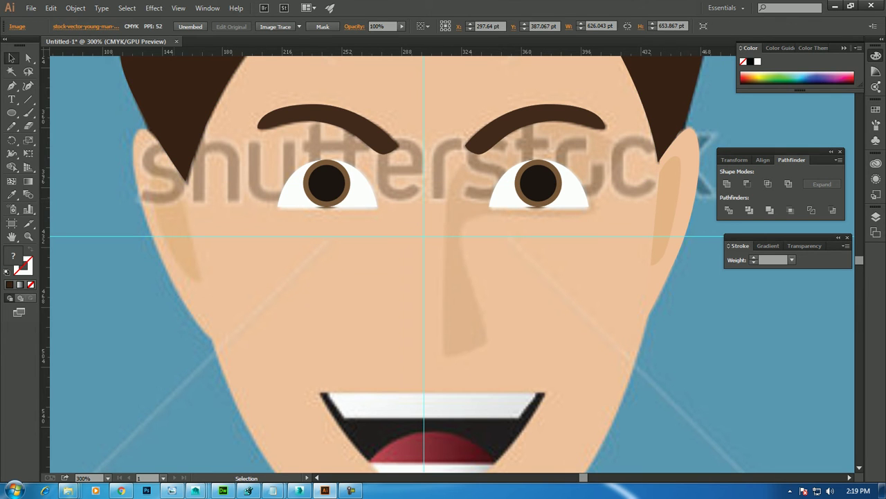
{"action": "left_click", "coordinate": [12, 86]}
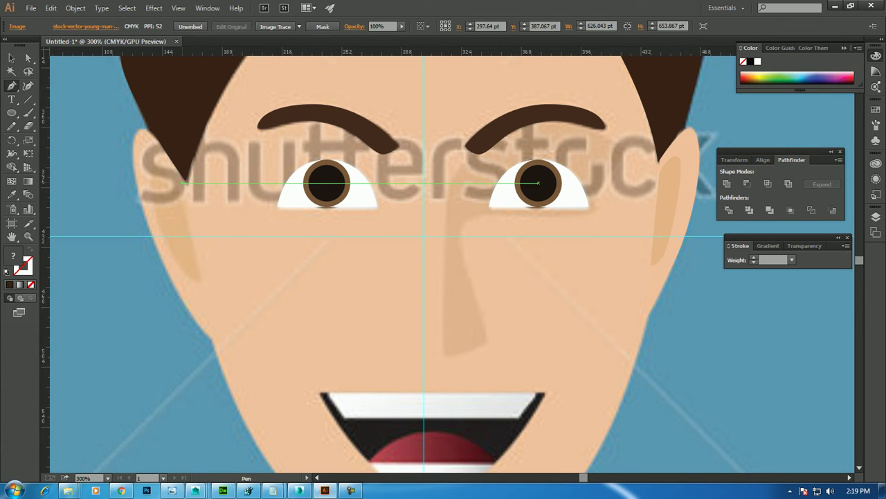
{"action": "left_click", "coordinate": [185, 180]}
{"action": "left_click_drag", "start_coordinate": [142, 129], "coordinate": [159, 126]}
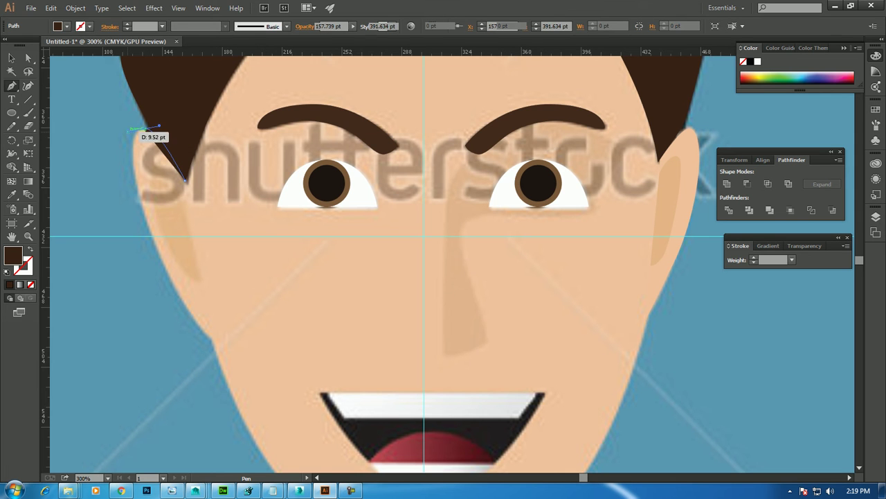
{"action": "left_click", "coordinate": [142, 205]}
{"action": "left_click", "coordinate": [206, 335]}
{"action": "mouse_move", "coordinate": [206, 334]}
{"action": "left_mouse_down"}
{"action": "mouse_move", "coordinate": [223, 346]}
{"action": "mouse_move", "coordinate": [214, 339]}
{"action": "left_mouse_up"}
{"action": "left_click_drag", "start_coordinate": [210, 271], "coordinate": [206, 249]}
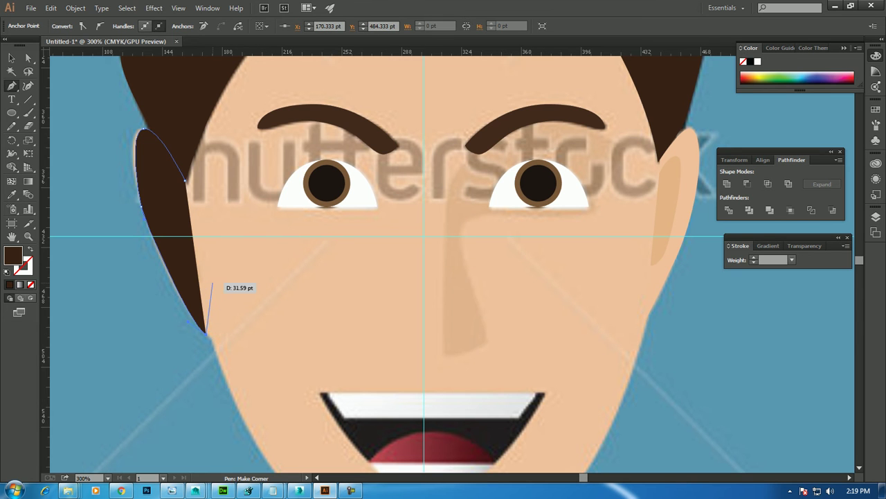
{"action": "left_click_drag", "start_coordinate": [185, 180], "coordinate": [201, 189]}
{"action": "left_click", "coordinate": [143, 129]}
{"action": "left_click", "coordinate": [12, 58]}
Swap the left ear's fill and stroke and fill it with the sampled skin colour.
{"action": "key", "text": "v"}
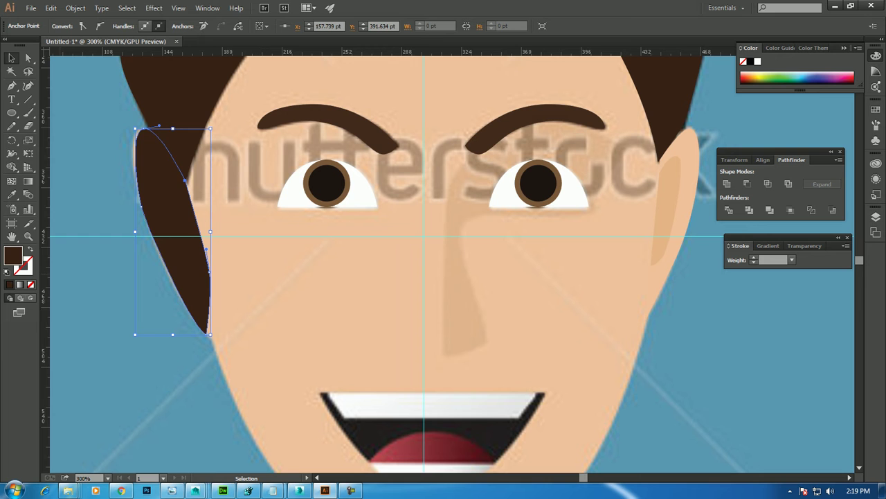
{"action": "left_click", "coordinate": [29, 251]}
{"action": "left_click", "coordinate": [12, 195]}
{"action": "left_click", "coordinate": [312, 312]}
{"action": "left_click", "coordinate": [12, 57]}
{"action": "left_click", "coordinate": [311, 311]}
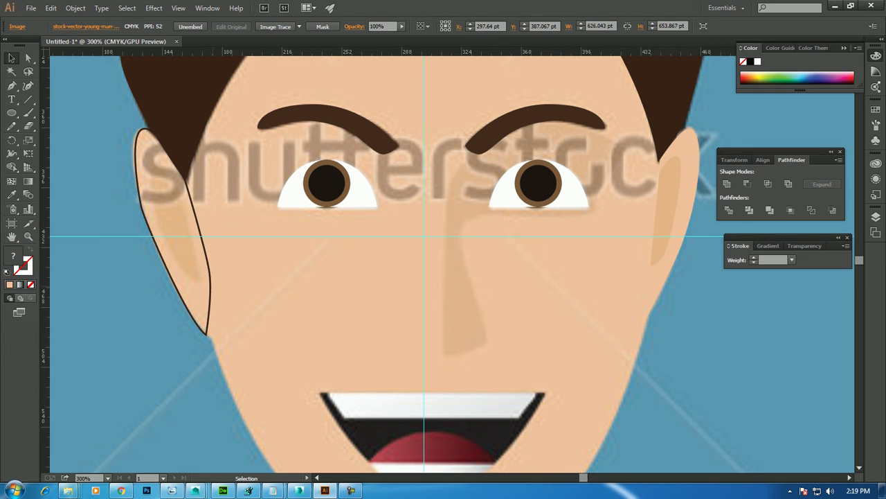
Trace the left inner ear and fill it with the right inner ear's tan.
{"action": "left_click", "coordinate": [194, 229]}
{"action": "left_click", "coordinate": [12, 85]}
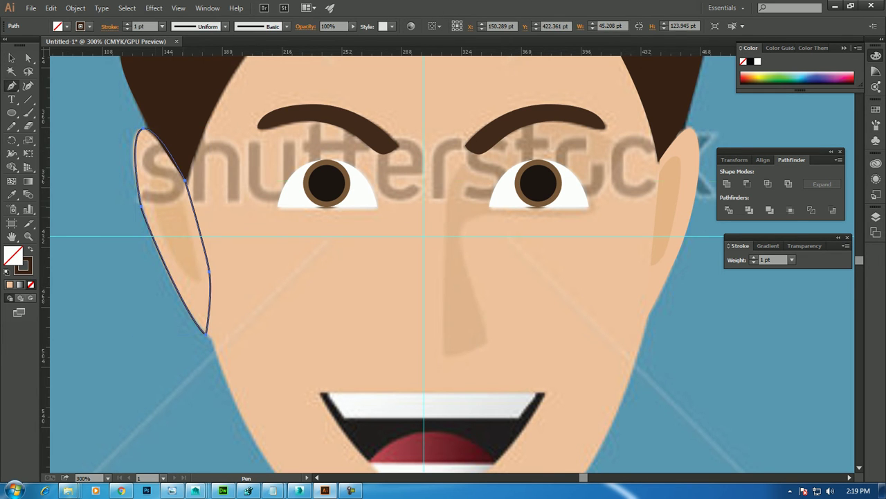
{"action": "mouse_move", "coordinate": [154, 173]}
{"action": "left_mouse_down"}
{"action": "mouse_move", "coordinate": [181, 185]}
{"action": "mouse_move", "coordinate": [163, 208]}
{"action": "mouse_move", "coordinate": [168, 256]}
{"action": "mouse_move", "coordinate": [203, 284]}
{"action": "left_mouse_up"}
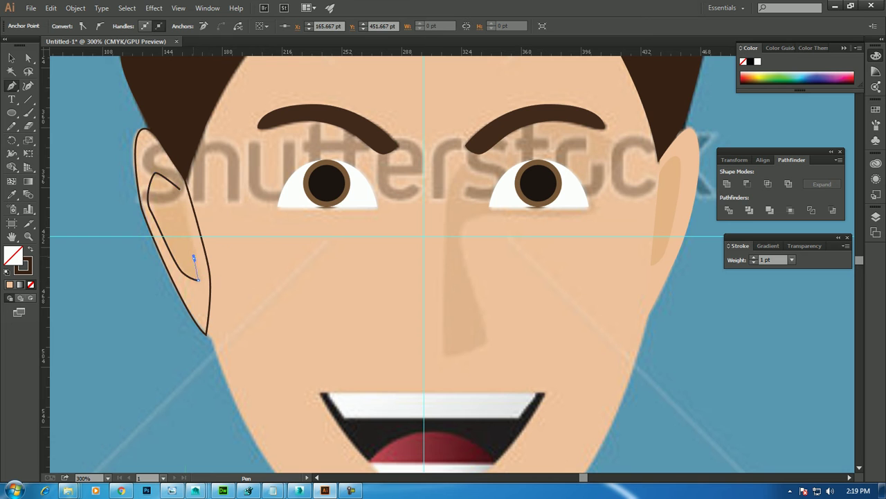
{"action": "left_click", "coordinate": [179, 189]}
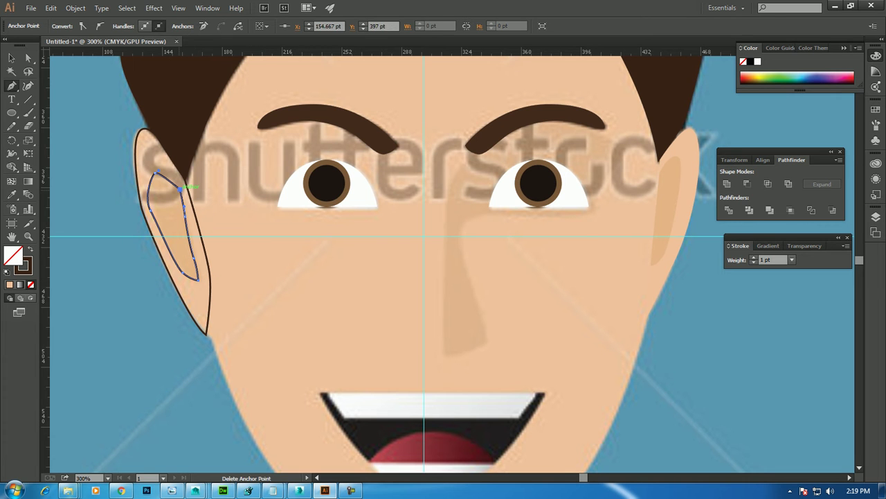
{"action": "key", "text": "v"}
{"action": "left_click", "coordinate": [12, 195]}
{"action": "left_click", "coordinate": [663, 208]}
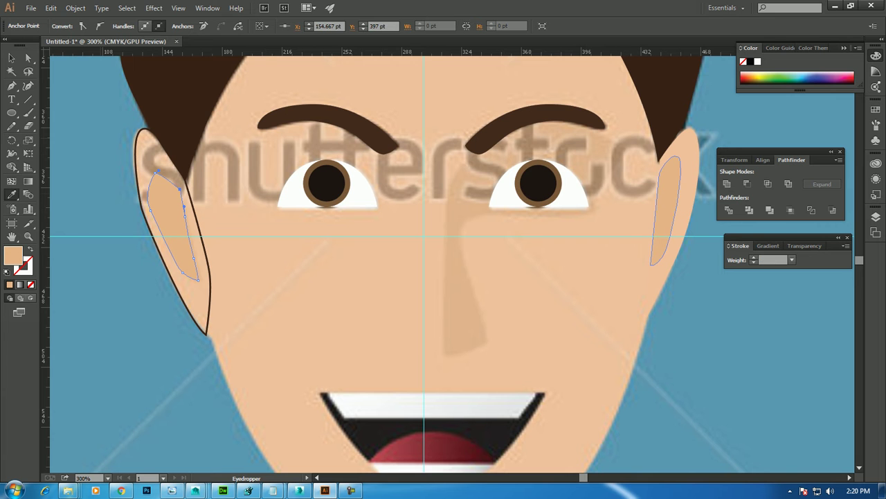
Fill the outer left ear with the peach skin colour, then deselect it.
{"action": "left_click", "coordinate": [12, 58]}
{"action": "left_click", "coordinate": [210, 251]}
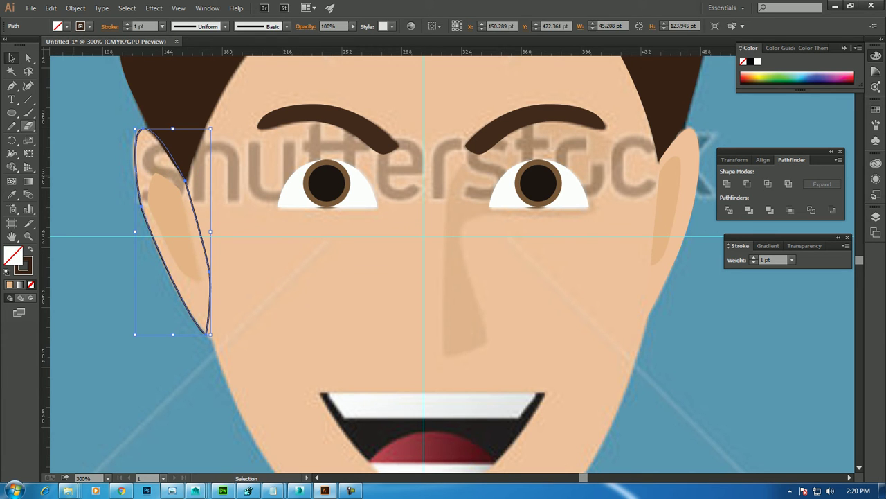
{"action": "left_click", "coordinate": [12, 194]}
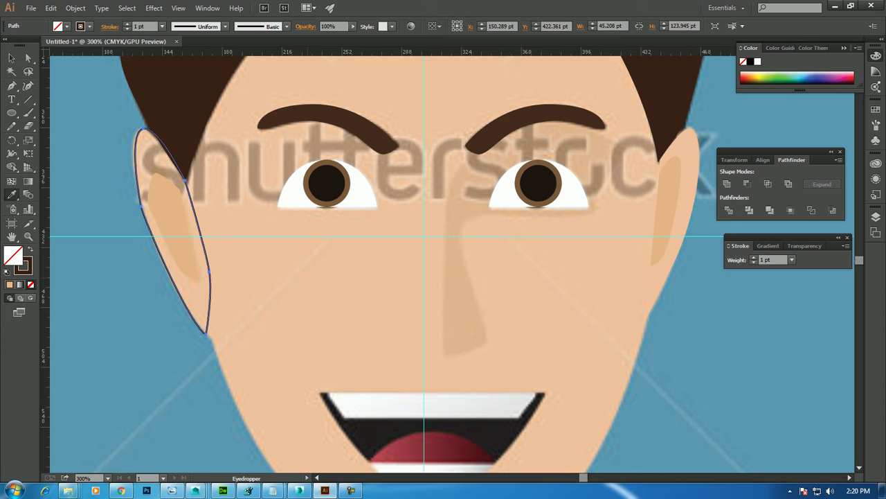
{"action": "left_click", "coordinate": [277, 290]}
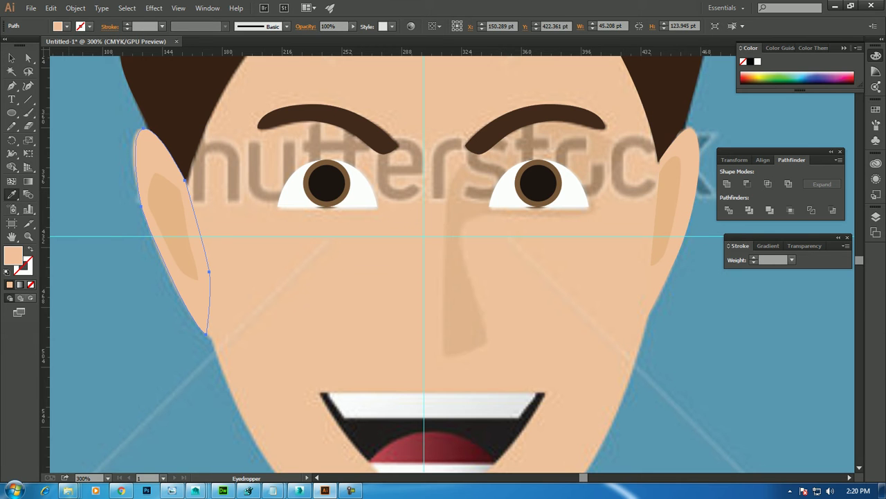
{"action": "left_click", "coordinate": [12, 58]}
{"action": "left_click", "coordinate": [104, 311]}
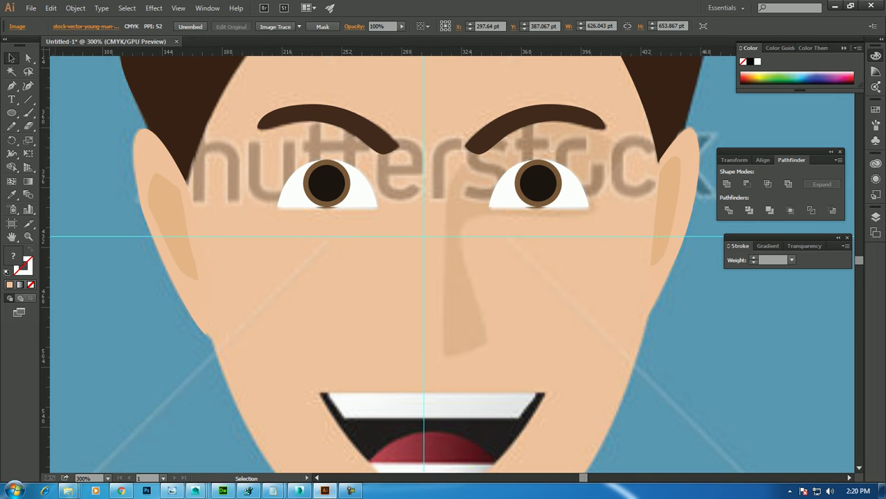
Trace the nose outline and fill it with the skin colour F0C19C.
{"action": "left_click", "coordinate": [12, 85]}
{"action": "left_click", "coordinate": [448, 194]}
{"action": "left_click_drag", "start_coordinate": [448, 352], "coordinate": [420, 358]}
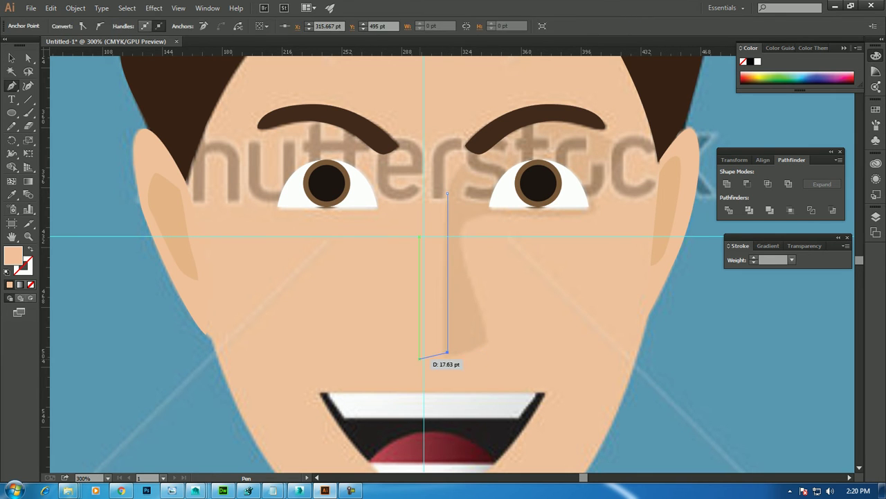
{"action": "left_click_drag", "start_coordinate": [410, 313], "coordinate": [409, 292]}
{"action": "left_click_drag", "start_coordinate": [424, 237], "coordinate": [444, 194]}
{"action": "left_click", "coordinate": [448, 194]}
{"action": "left_click", "coordinate": [11, 59]}
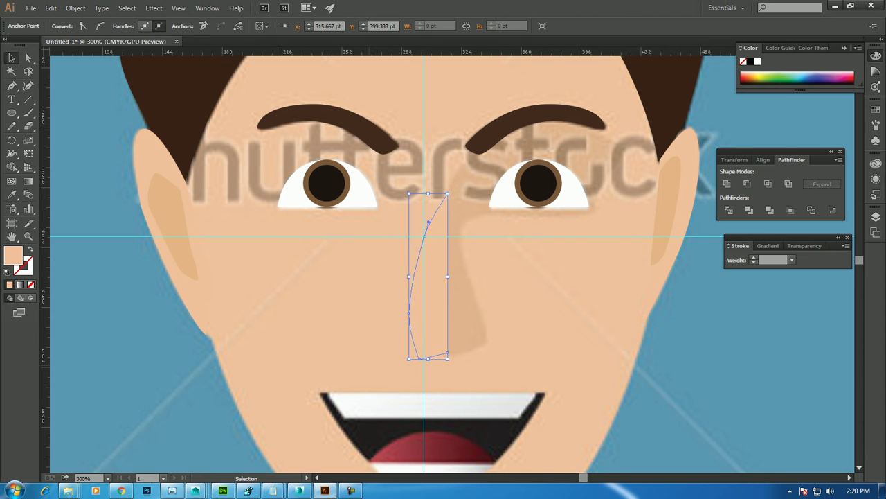
{"action": "double_click", "coordinate": [13, 254]}
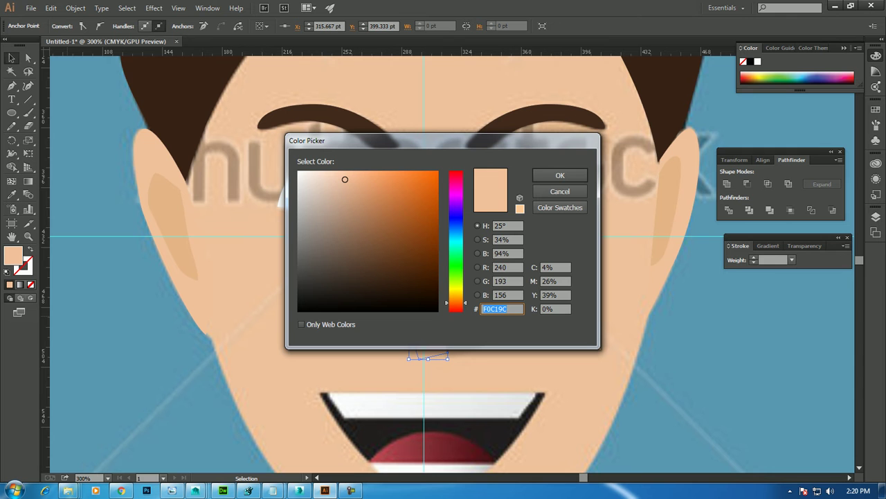
{"action": "left_click", "coordinate": [561, 176]}
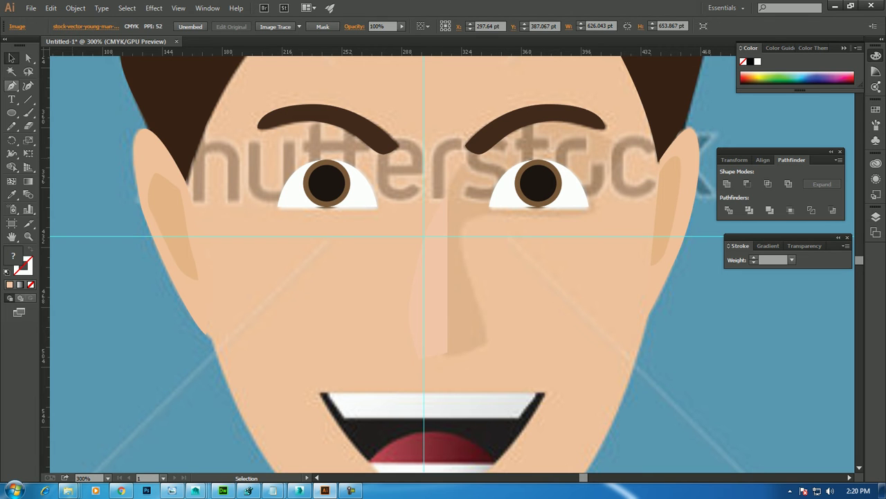
{"action": "left_click", "coordinate": [424, 317]}
{"action": "key", "text": "ctrl+shift+a"}
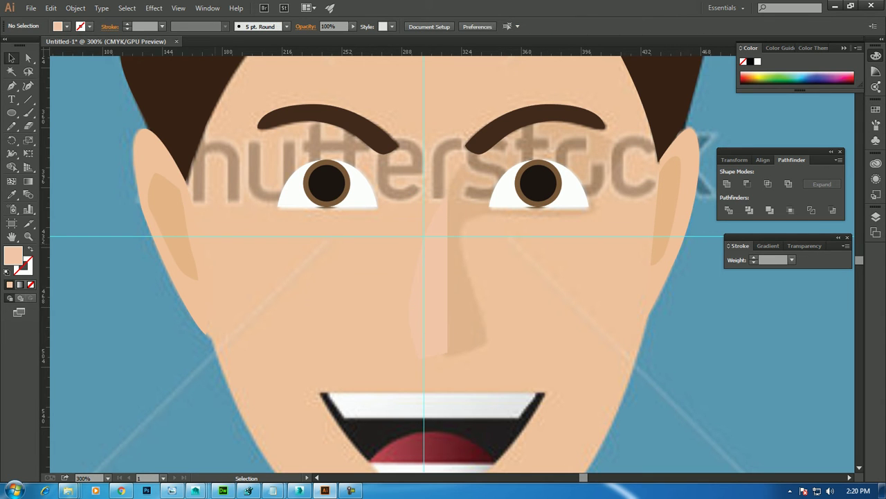
Trace the nose shadow shape down the right side of the nose.
{"action": "left_click", "coordinate": [11, 85]}
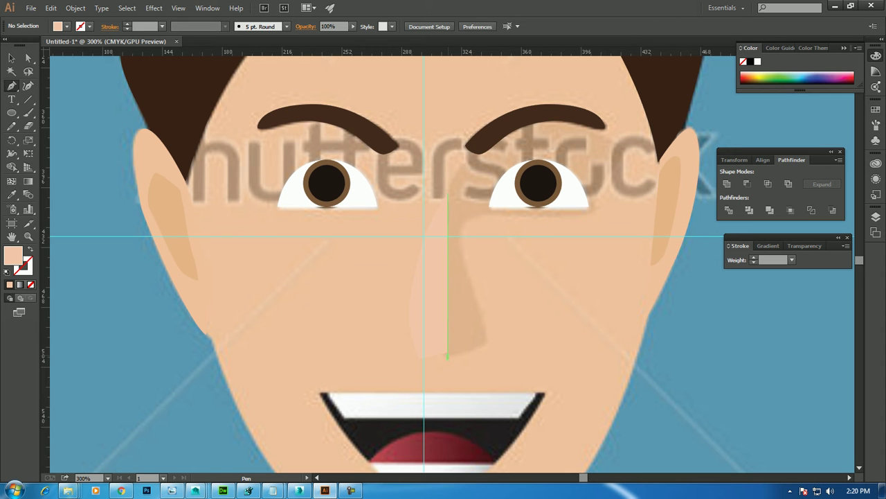
{"action": "left_click_drag", "start_coordinate": [481, 316], "coordinate": [486, 329]}
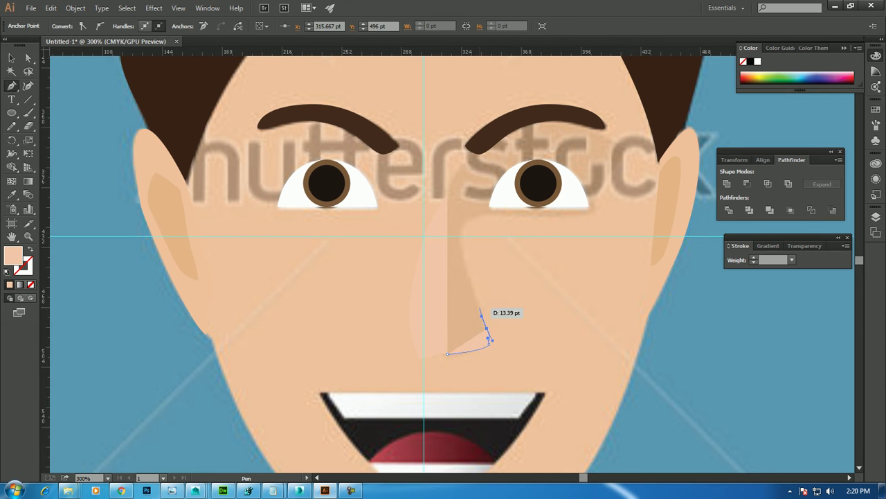
{"action": "left_click_drag", "start_coordinate": [459, 242], "coordinate": [469, 219]}
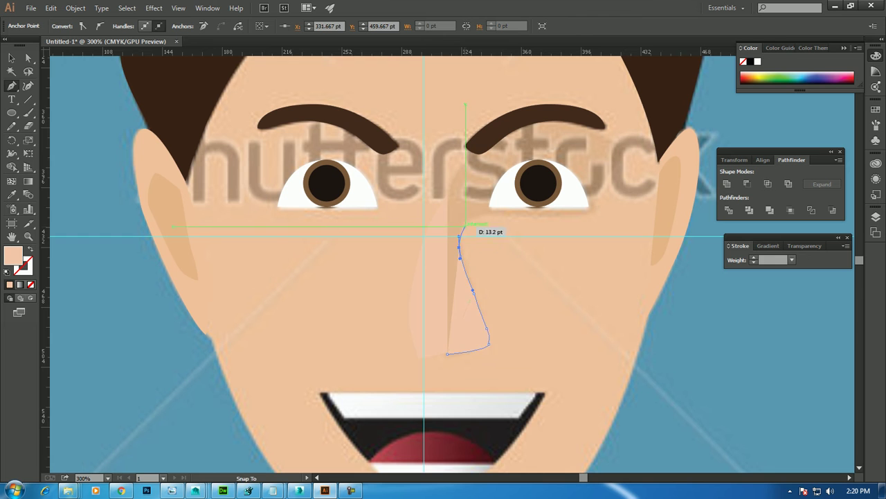
{"action": "left_click", "coordinate": [469, 169]}
{"action": "left_click", "coordinate": [451, 178], "text": "ctrl"}
{"action": "left_click_drag", "start_coordinate": [446, 244], "coordinate": [446, 253]}
{"action": "left_click_drag", "start_coordinate": [447, 353], "coordinate": [464, 350]}
{"action": "left_click", "coordinate": [490, 348]}
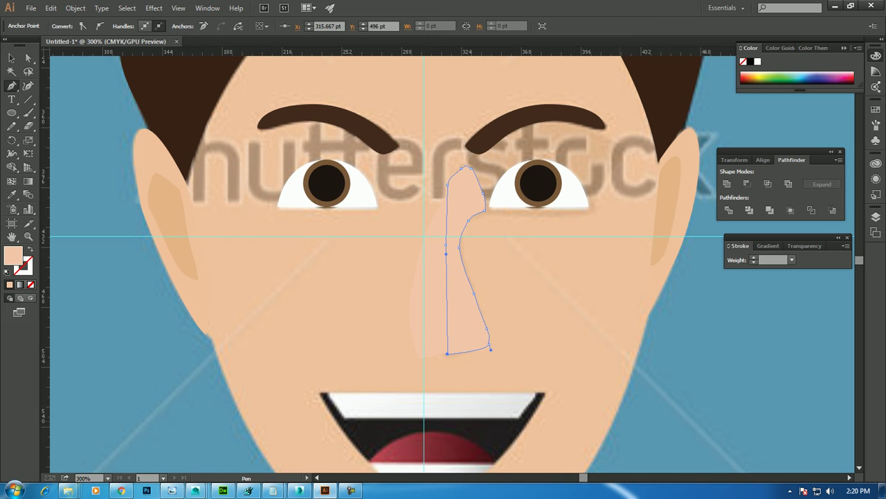
Fill the nose shadow with the sampled darker tan and nudge it into place.
{"action": "left_click", "coordinate": [12, 58]}
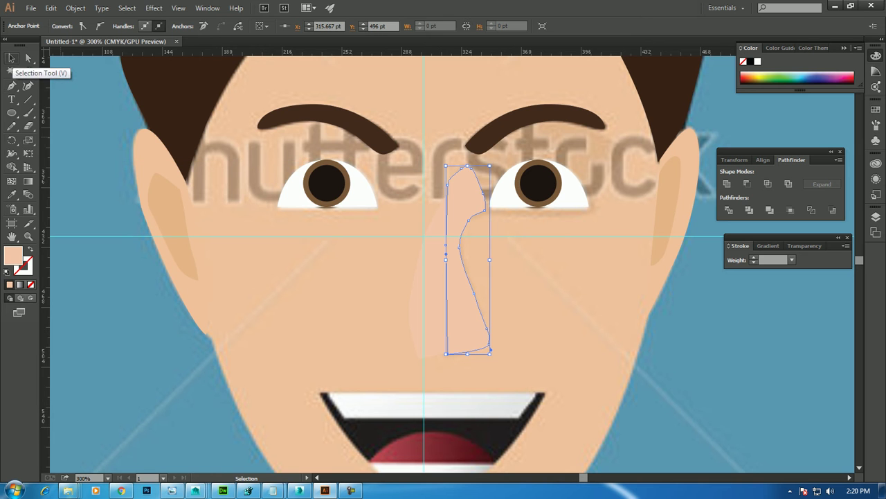
{"action": "left_click_drag", "start_coordinate": [491, 342], "coordinate": [504, 342]}
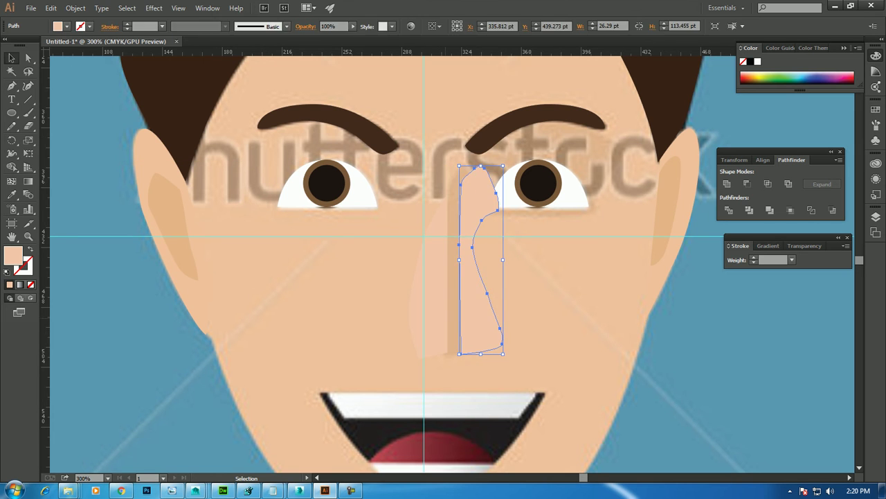
{"action": "key", "text": "i"}
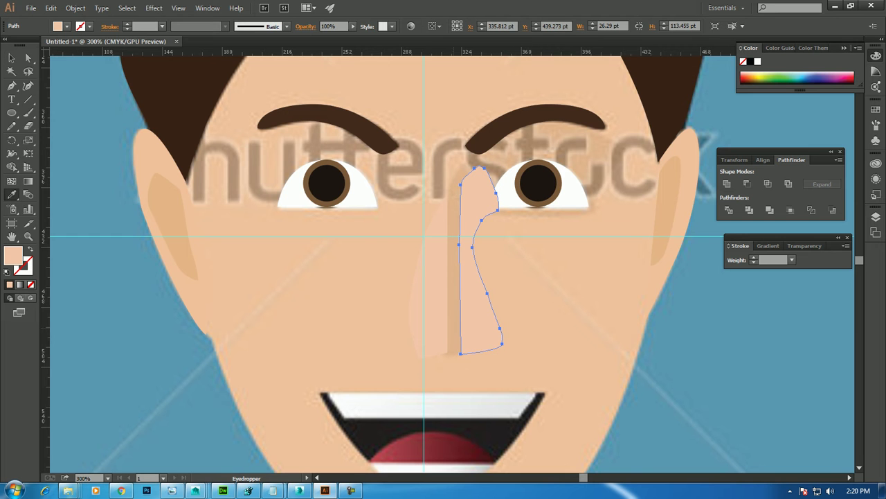
{"action": "left_click", "coordinate": [454, 304]}
{"action": "key", "text": "v"}
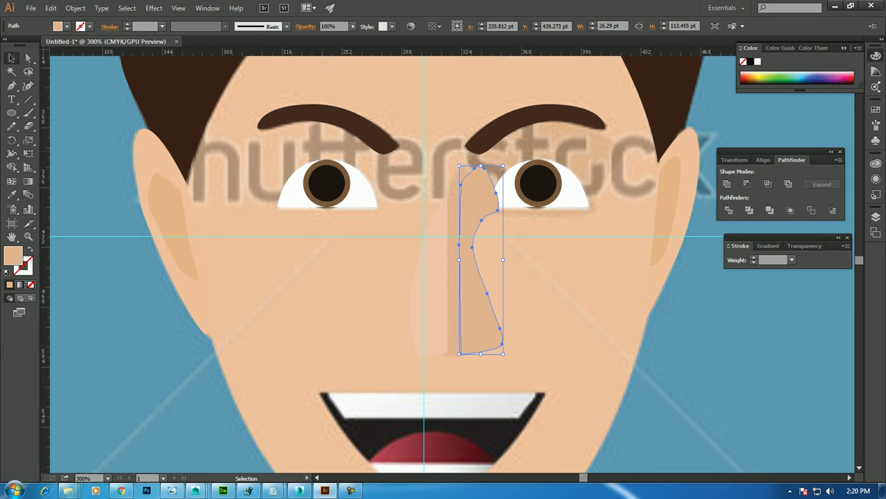
{"action": "key", "text": "Left"}
{"action": "key", "text": "Left"}
{"action": "key", "text": "Left"}
{"action": "key", "text": "Left"}
{"action": "key", "text": "Left"}
{"action": "key", "text": "Left"}
{"action": "key", "text": "Left"}
{"action": "key", "text": "Left"}
{"action": "key", "text": "ctrl+alt+["}
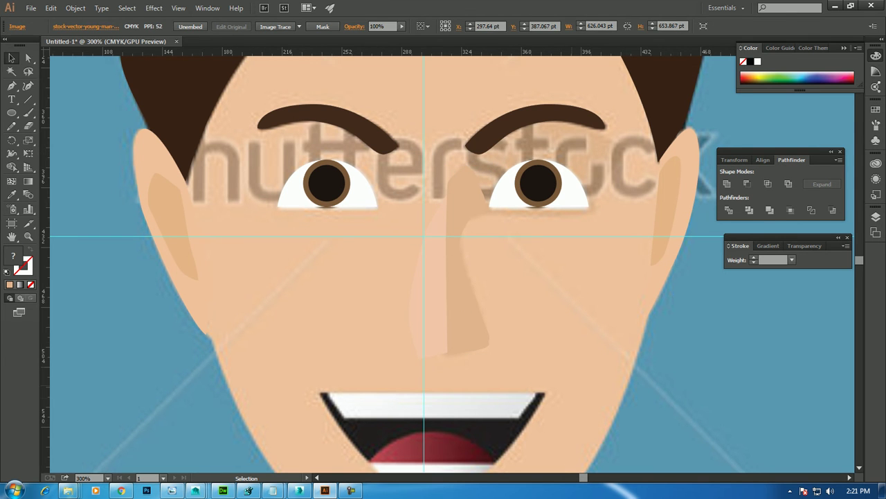
Pen a triangle over the open mouth, shown as an outline only.
{"action": "left_click_drag", "start_coordinate": [429, 346], "coordinate": [403, 208]}
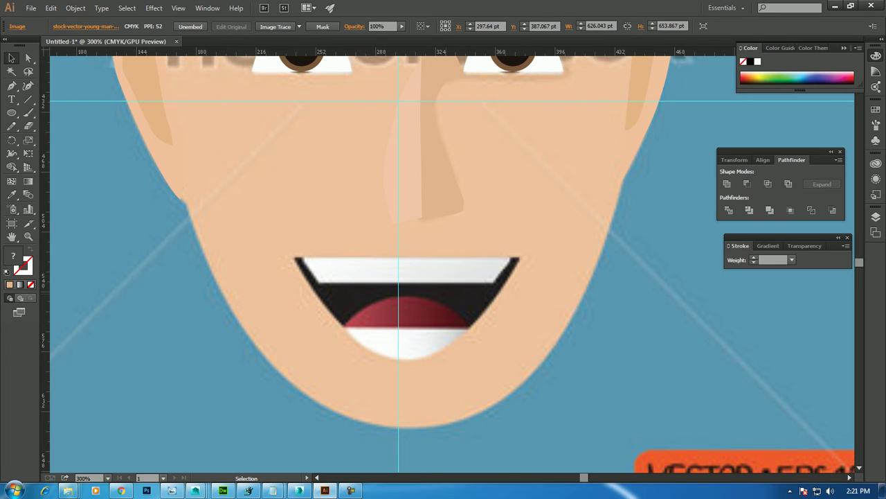
{"action": "left_click", "coordinate": [11, 86]}
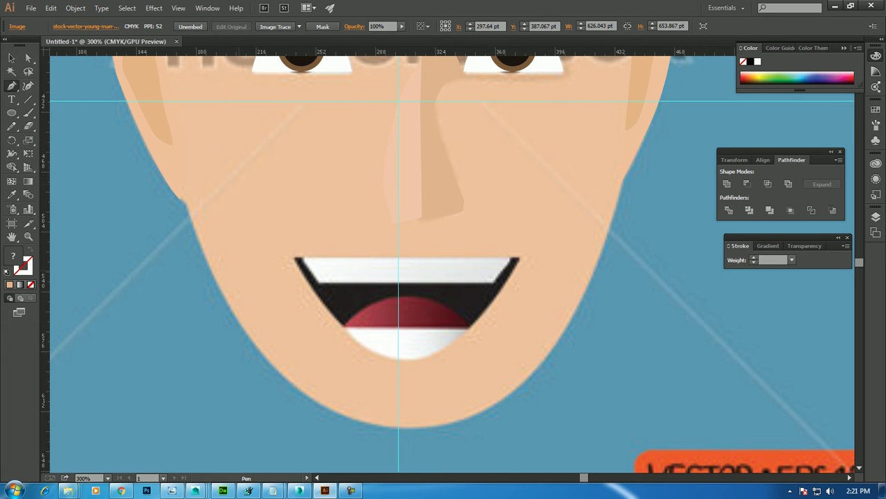
{"action": "left_click", "coordinate": [296, 257]}
{"action": "left_click", "coordinate": [398, 359]}
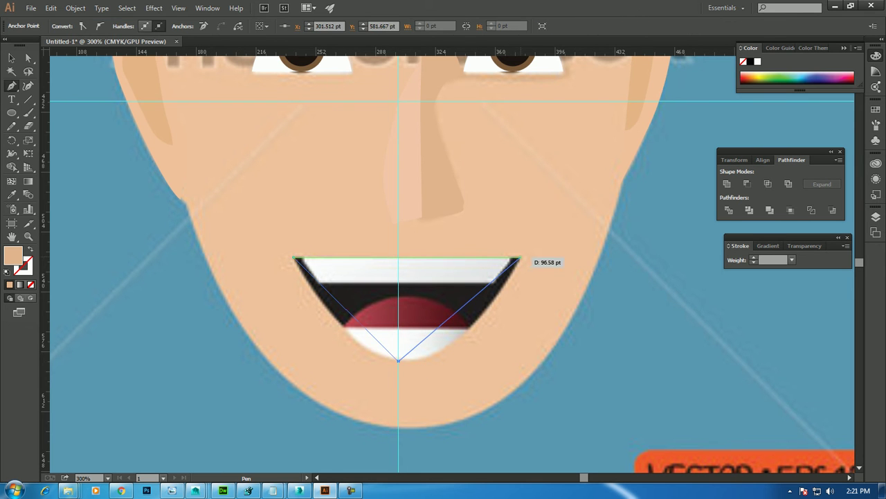
{"action": "left_click", "coordinate": [520, 258]}
{"action": "left_click", "coordinate": [294, 258]}
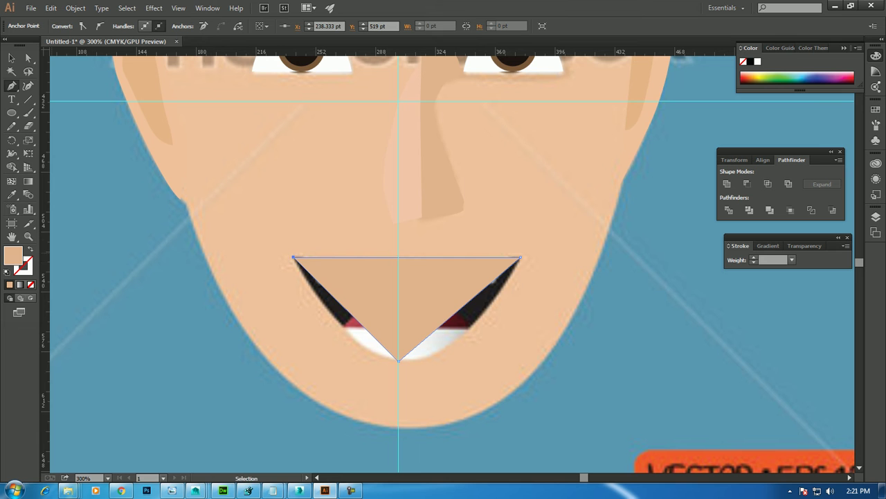
{"action": "key", "text": "shift+x"}
Convert the triangle's bottom anchor to smooth and round the mouth's lower curve.
{"action": "key", "text": "a"}
{"action": "left_click_drag", "start_coordinate": [365, 377], "coordinate": [399, 360]}
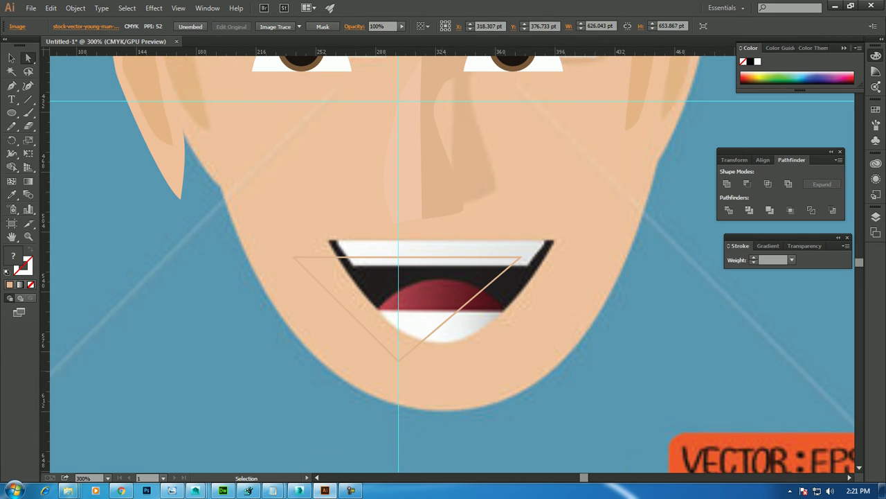
{"action": "key", "text": "ctrl+z"}
{"action": "left_click", "coordinate": [398, 359]}
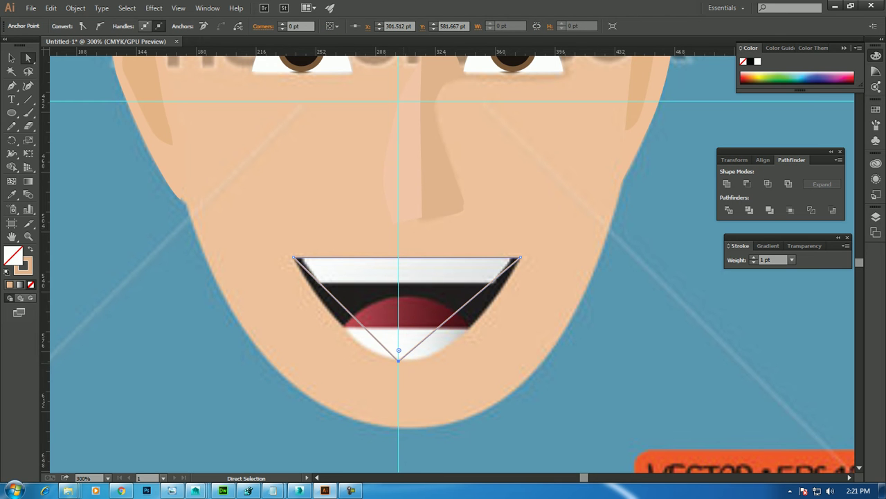
{"action": "left_click", "coordinate": [101, 25]}
{"action": "left_click_drag", "start_coordinate": [439, 362], "coordinate": [476, 360]}
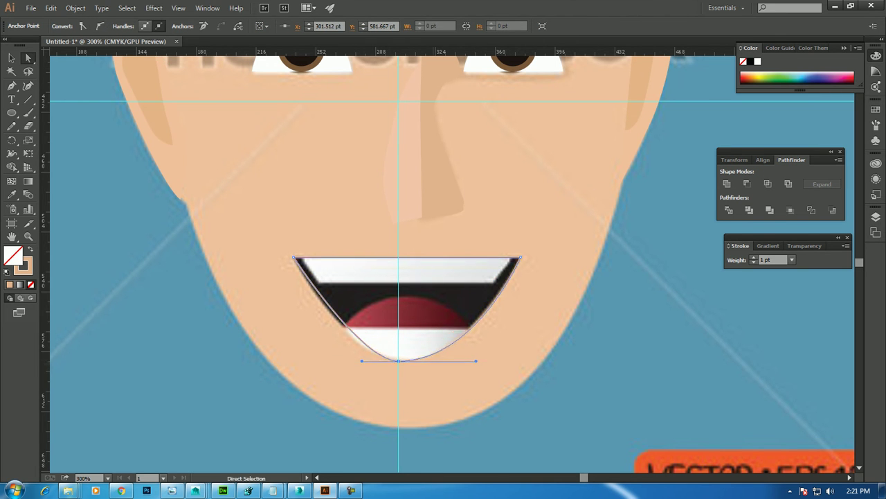
{"action": "left_click_drag", "start_coordinate": [362, 360], "coordinate": [342, 360]}
Fill the mouth with sampled near-black and send it behind the teeth and tongue.
{"action": "left_click", "coordinate": [12, 59]}
{"action": "left_click", "coordinate": [12, 195]}
{"action": "left_click", "coordinate": [443, 291]}
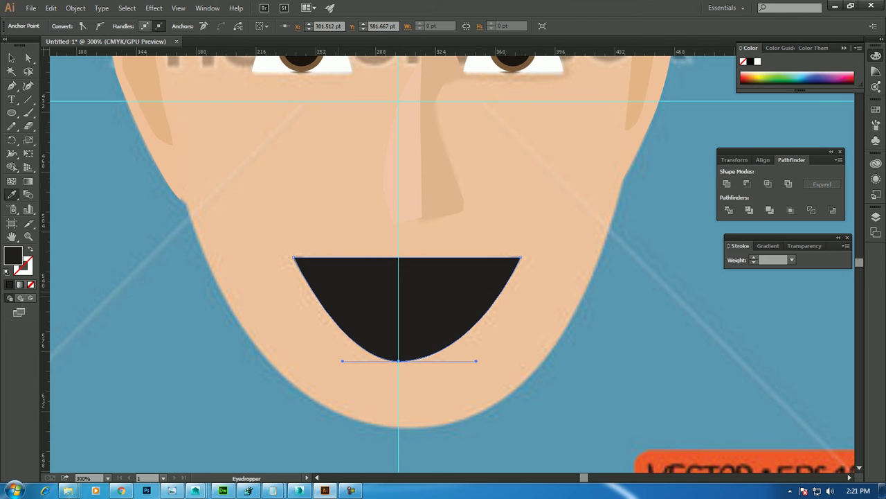
{"action": "key", "text": "v"}
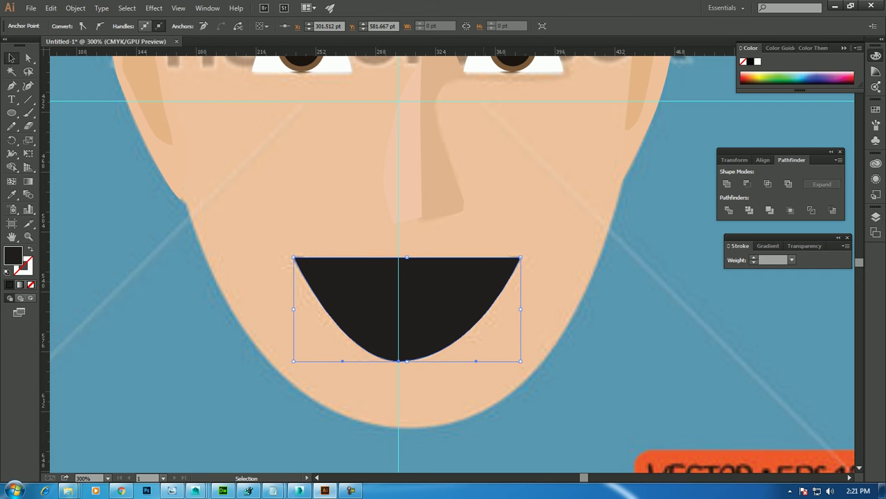
{"action": "right_click", "coordinate": [484, 283]}
{"action": "mouse_move", "coordinate": [514, 441]}
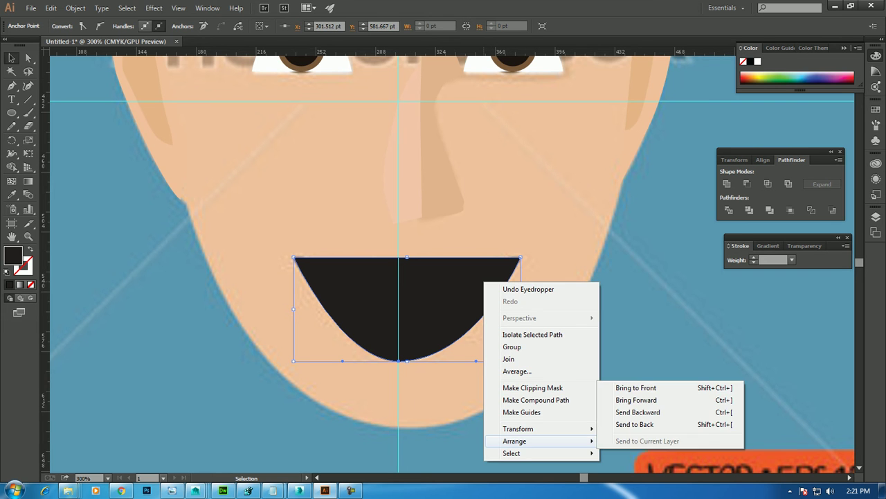
{"action": "left_click", "coordinate": [634, 424]}
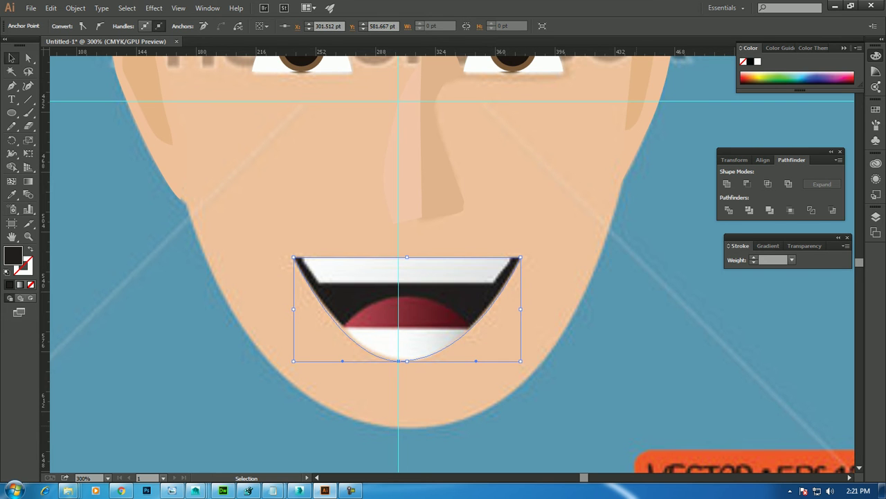
{"action": "key", "text": "ctrl+shift+a"}
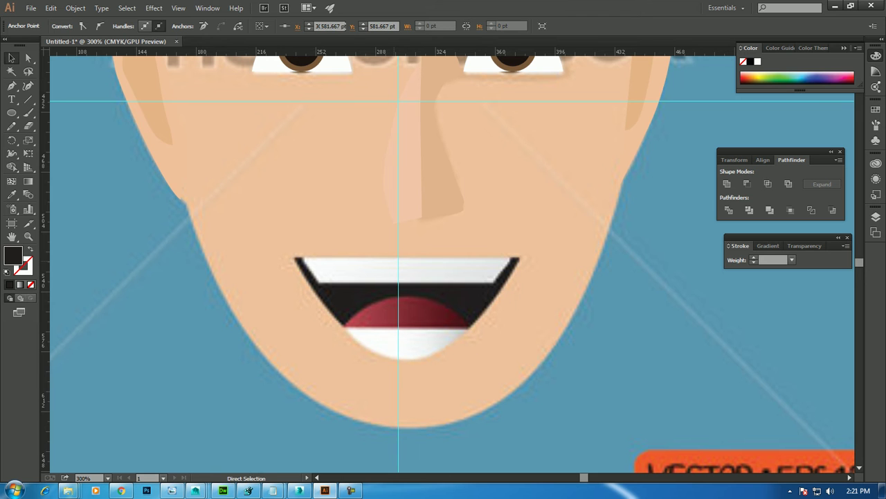
Trace the upper teeth as a trapezoid across the top of the mouth.
{"action": "key", "text": "p"}
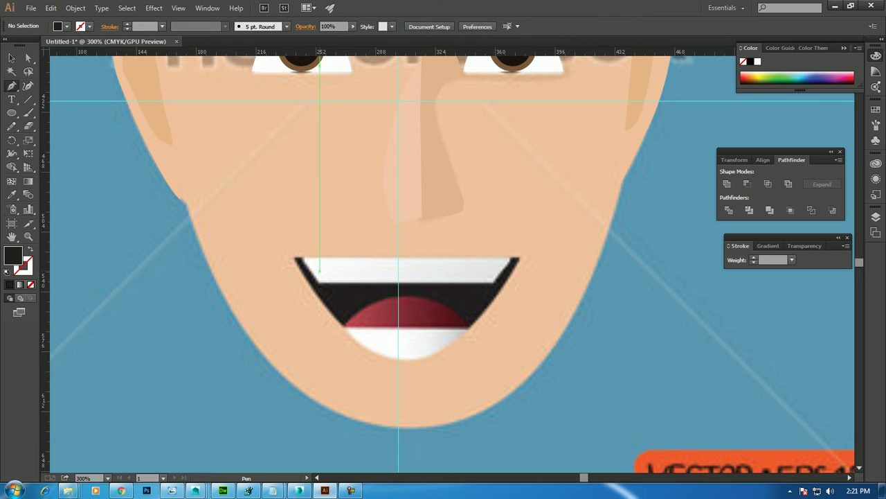
{"action": "left_click", "coordinate": [300, 259]}
{"action": "left_click", "coordinate": [319, 282]}
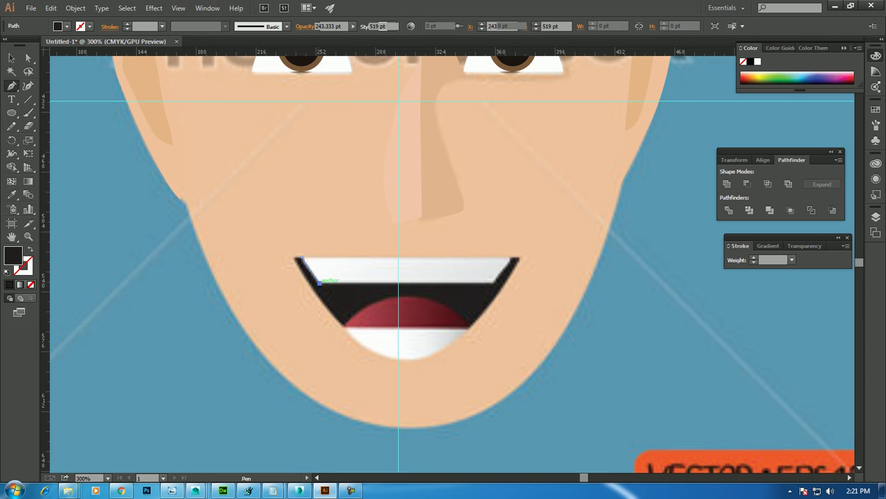
{"action": "left_click", "coordinate": [491, 282]}
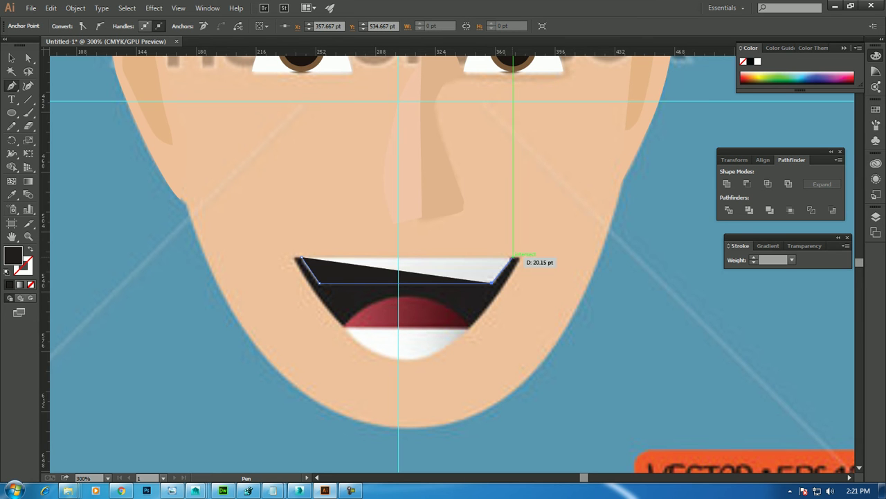
{"action": "left_click", "coordinate": [514, 257]}
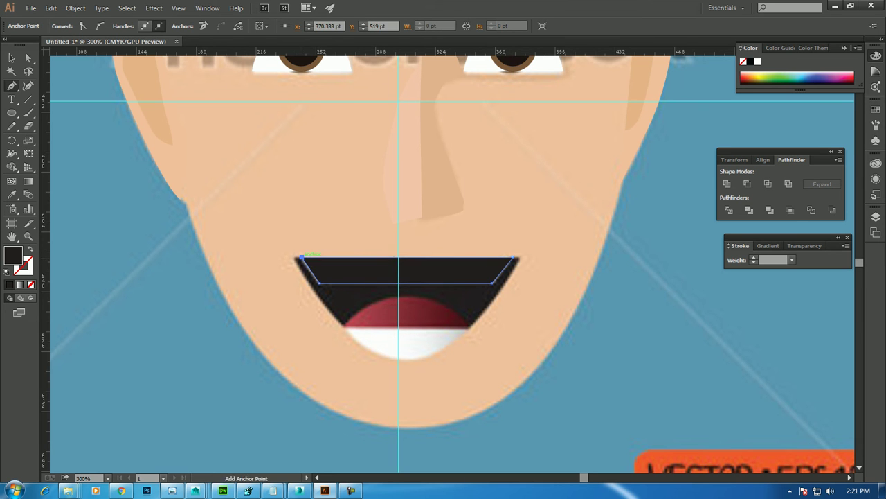
{"action": "left_click", "coordinate": [300, 259]}
{"action": "left_click", "coordinate": [11, 58]}
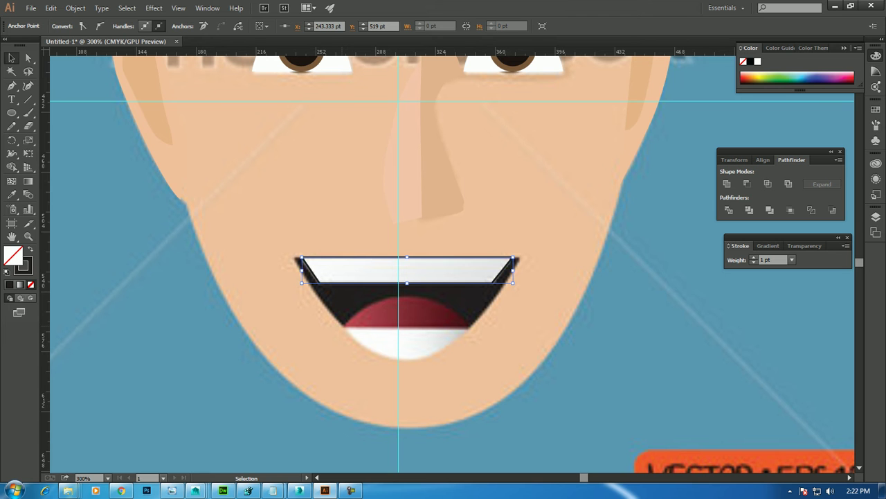
{"action": "left_click", "coordinate": [443, 173]}
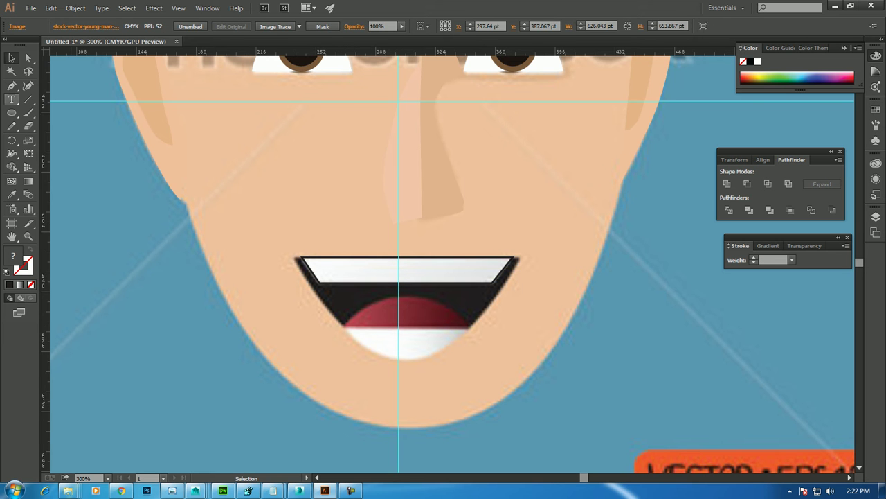
Trace the lower teeth triangle and curve its bottom point into an arc.
{"action": "left_click", "coordinate": [11, 85]}
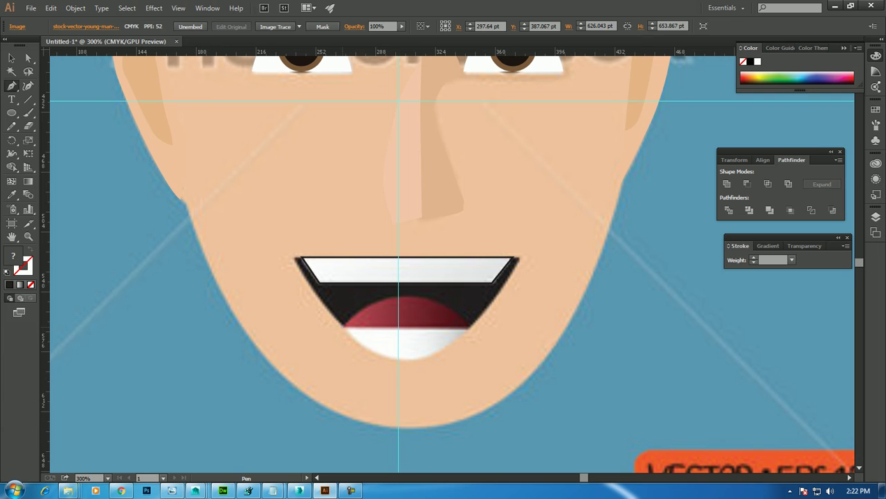
{"action": "left_click", "coordinate": [342, 326]}
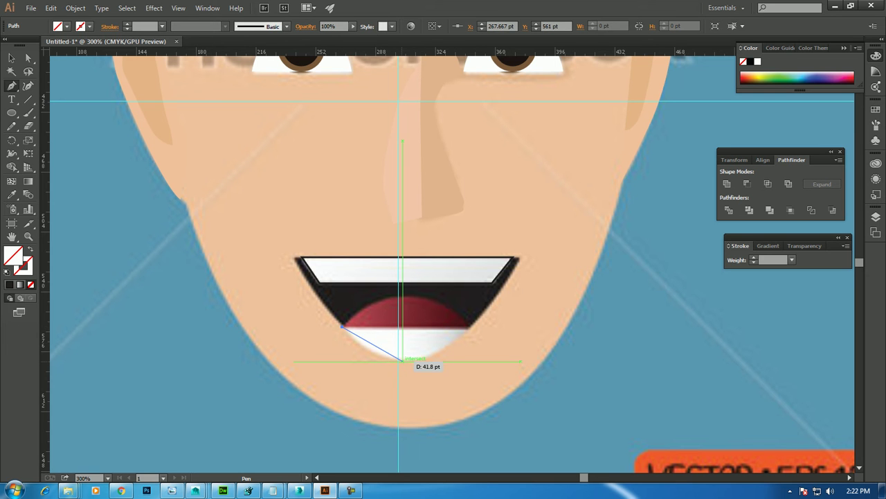
{"action": "left_click", "coordinate": [402, 359]}
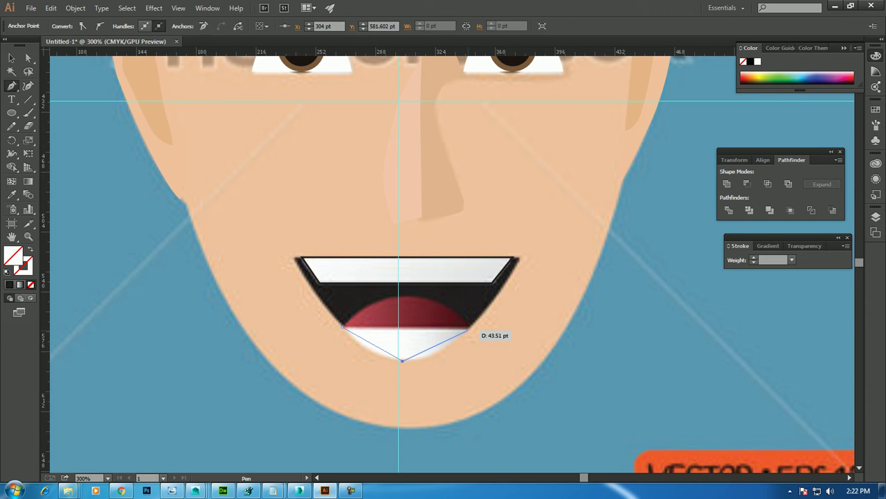
{"action": "left_click", "coordinate": [468, 331]}
{"action": "left_click", "coordinate": [341, 325]}
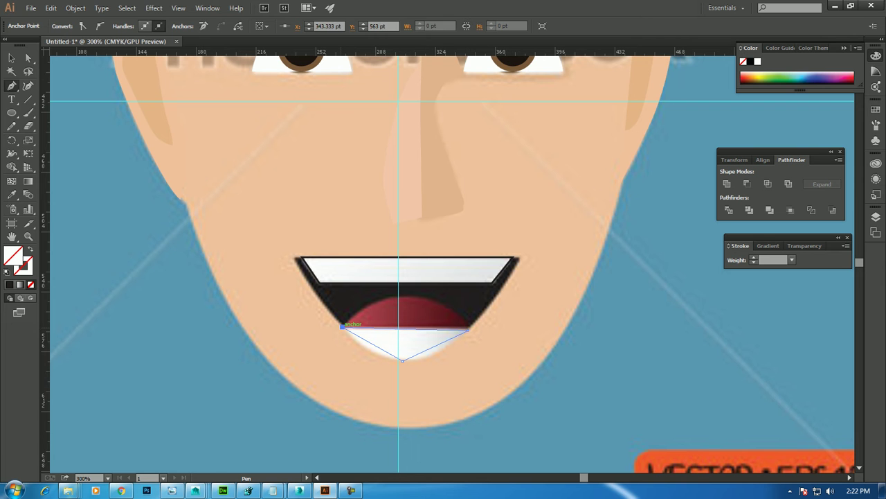
{"action": "key", "text": "a"}
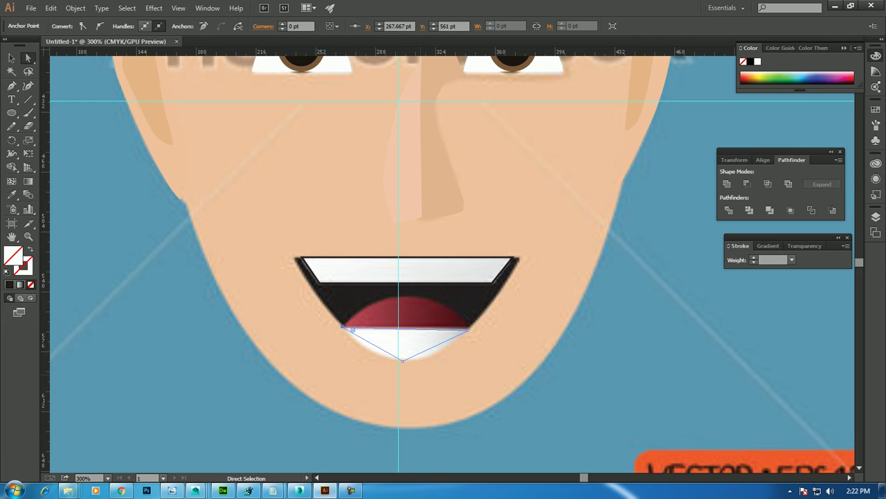
{"action": "left_click_drag", "start_coordinate": [401, 360], "coordinate": [422, 361]}
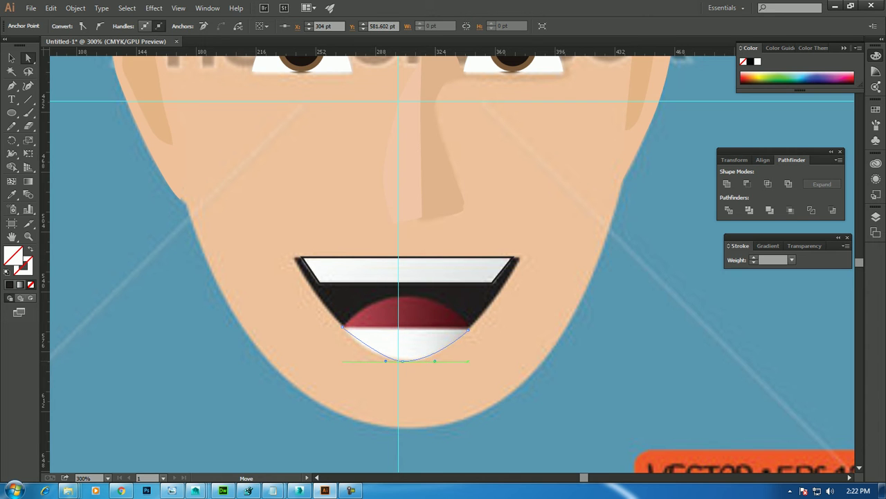
{"action": "mouse_move", "coordinate": [421, 361]}
{"action": "left_mouse_down"}
{"action": "mouse_move", "coordinate": [435, 361]}
{"action": "mouse_move", "coordinate": [370, 361]}
{"action": "left_mouse_up"}
{"action": "key", "text": "v"}
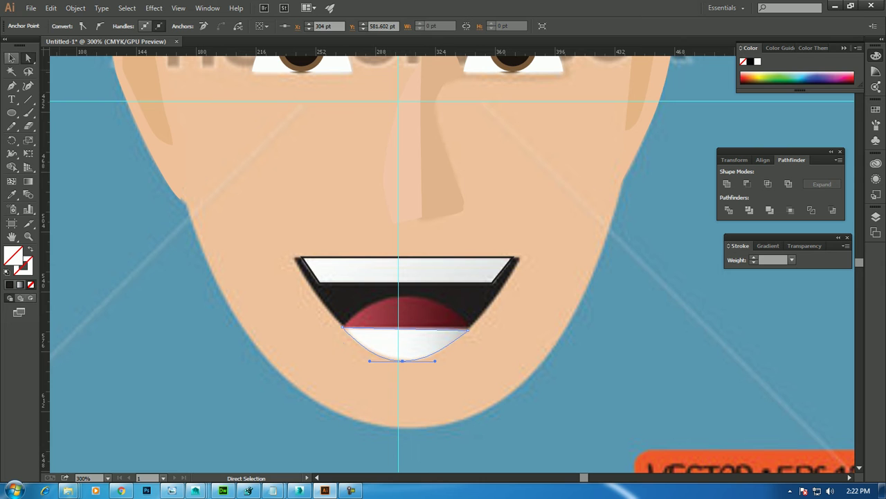
{"action": "left_click", "coordinate": [416, 388]}
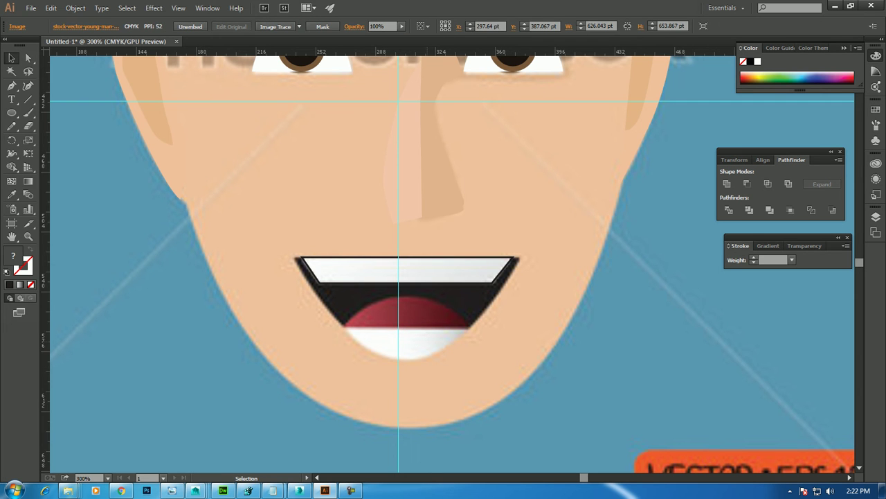
Trace the tongue and stretch its top anchor's handles into a dome.
{"action": "left_click", "coordinate": [407, 344]}
{"action": "left_click", "coordinate": [416, 387]}
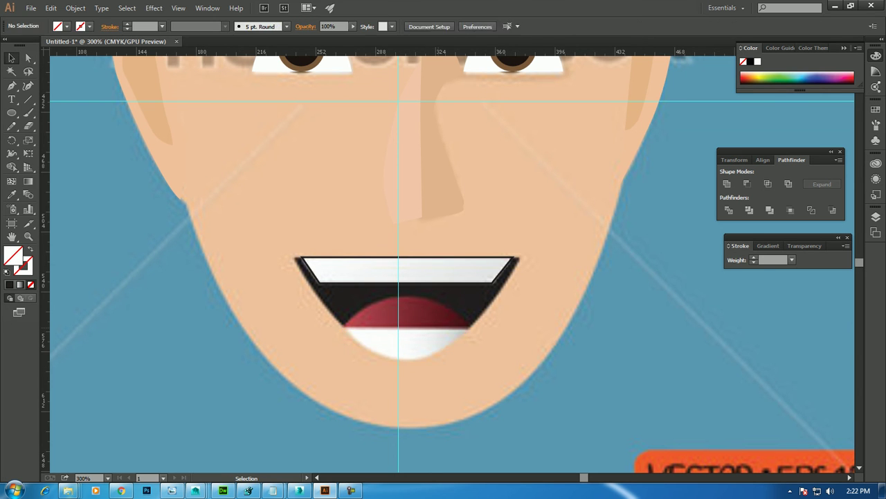
{"action": "left_click", "coordinate": [11, 85]}
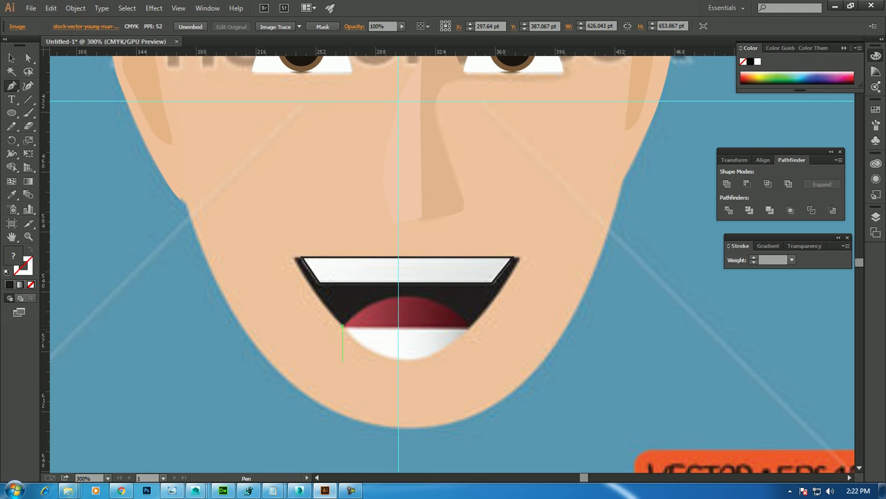
{"action": "left_click", "coordinate": [342, 325]}
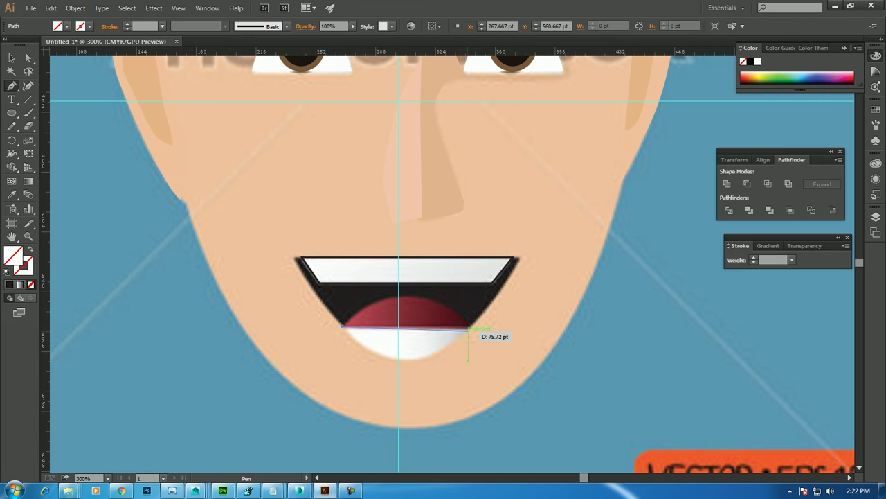
{"action": "left_click", "coordinate": [469, 325]}
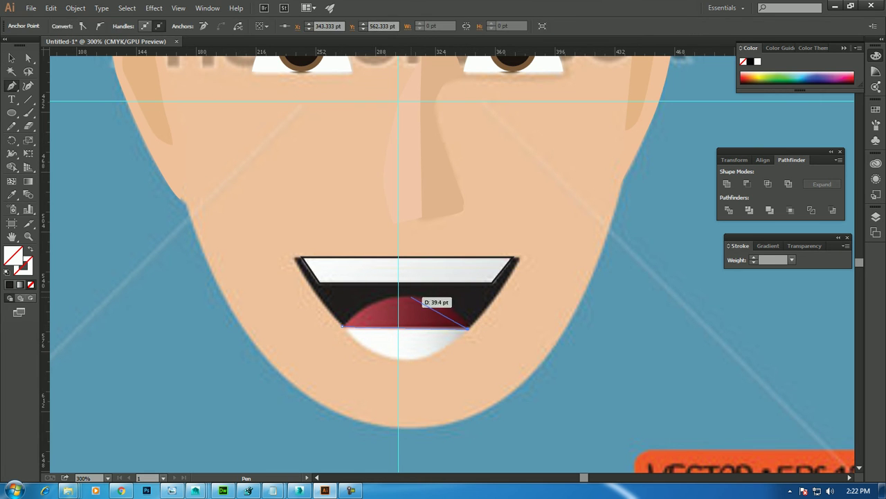
{"action": "left_click", "coordinate": [405, 298]}
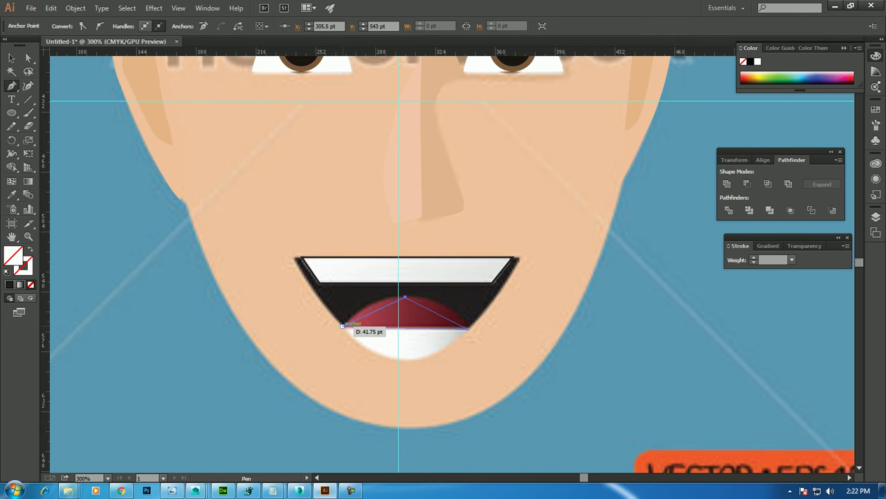
{"action": "key", "text": "a"}
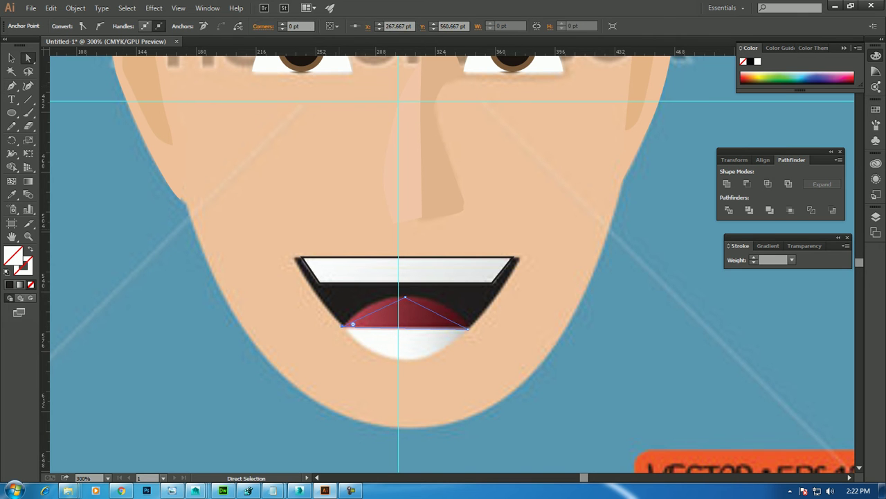
{"action": "left_click", "coordinate": [405, 297]}
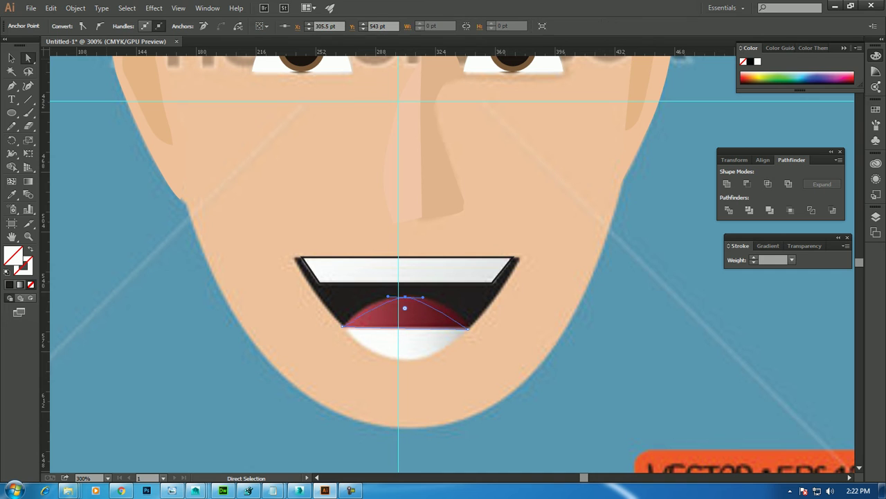
{"action": "left_click_drag", "start_coordinate": [423, 296], "coordinate": [450, 293]}
{"action": "left_click_drag", "start_coordinate": [387, 298], "coordinate": [362, 297]}
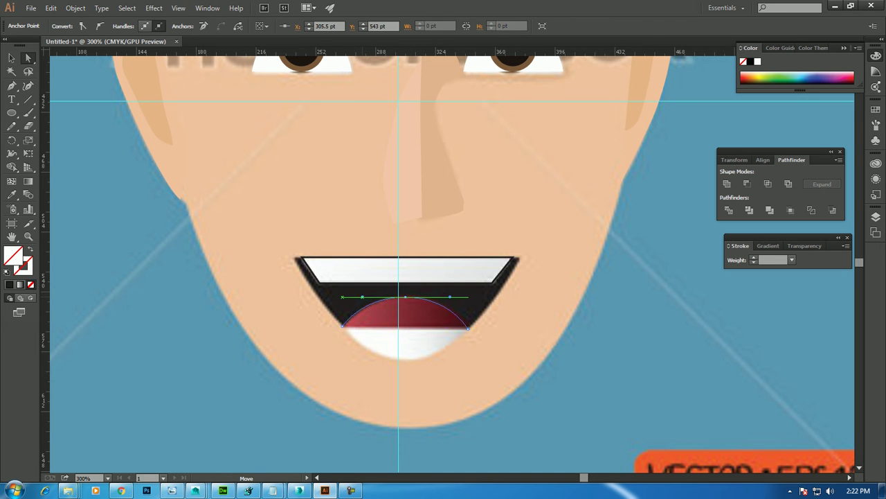
Zoom out to 100% and drag the reference photo beside the traced face.
{"action": "left_click", "coordinate": [11, 59]}
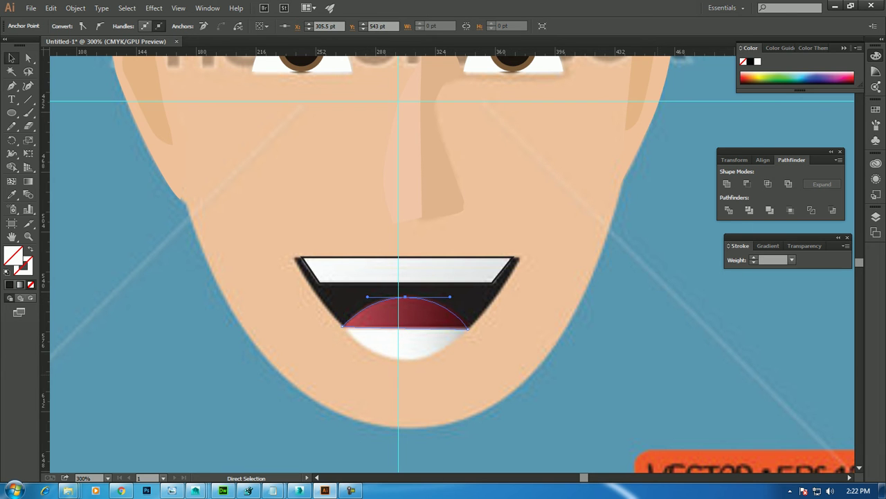
{"action": "key", "text": "ctrl+1"}
{"action": "key", "text": "ctrl+shift+a"}
{"action": "mouse_move", "coordinate": [575, 270]}
{"action": "left_mouse_down"}
{"action": "mouse_move", "coordinate": [821, 288]}
{"action": "mouse_move", "coordinate": [583, 315]}
{"action": "left_mouse_up"}
Place the reference photo right of the tracing and send the face oval behind the mouth shapes.
{"action": "left_click_drag", "start_coordinate": [344, 334], "coordinate": [461, 335]}
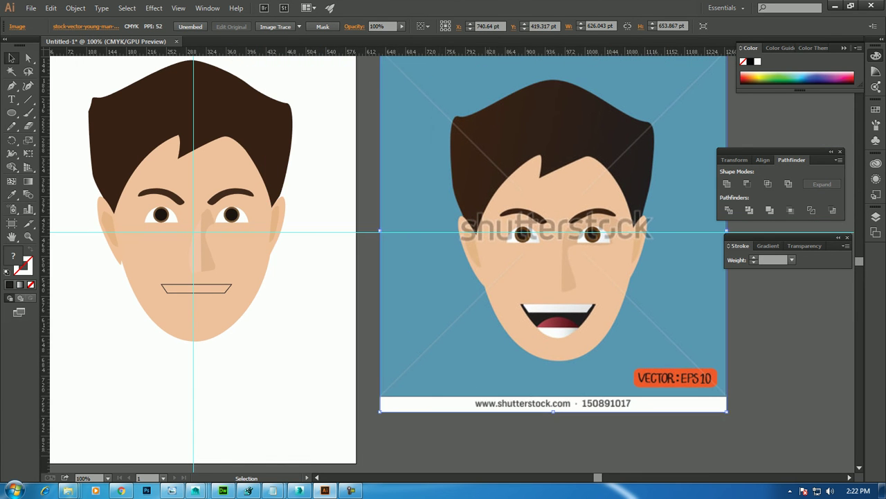
{"action": "key", "text": "ctrl+shift+a"}
{"action": "left_click", "coordinate": [194, 305]}
{"action": "key", "text": "i"}
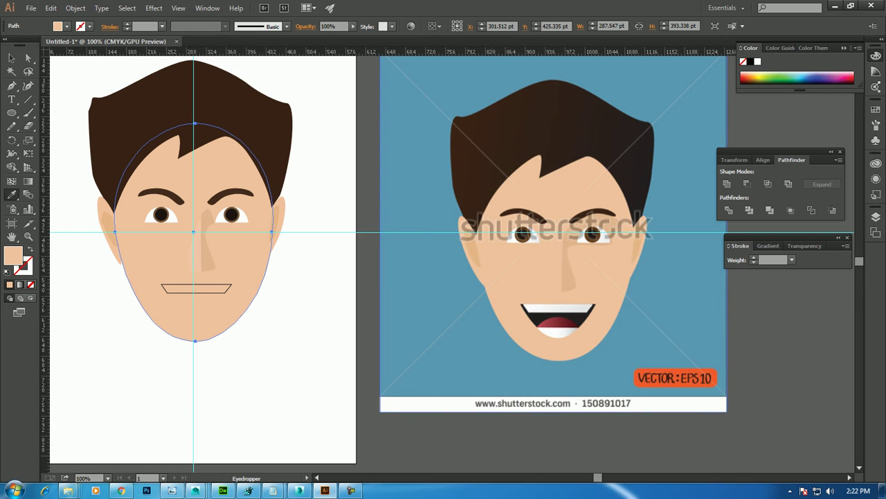
{"action": "left_click", "coordinate": [11, 58]}
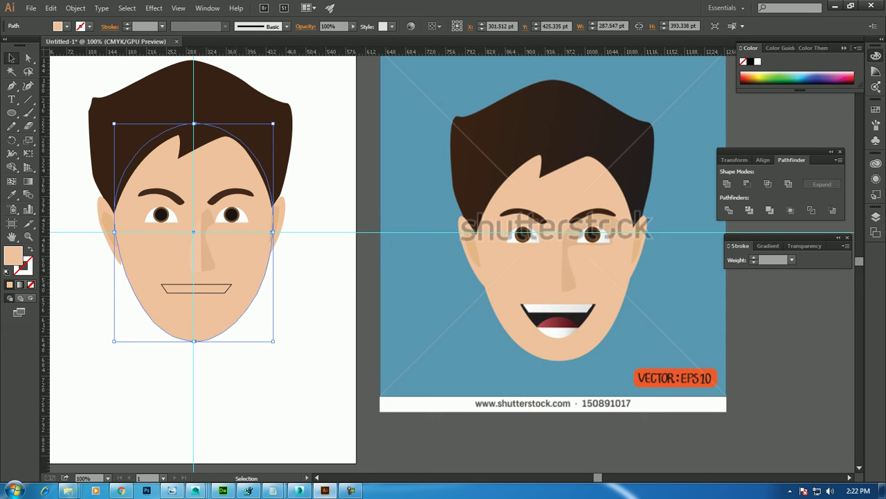
{"action": "right_click", "coordinate": [244, 279]}
{"action": "mouse_move", "coordinate": [275, 438]}
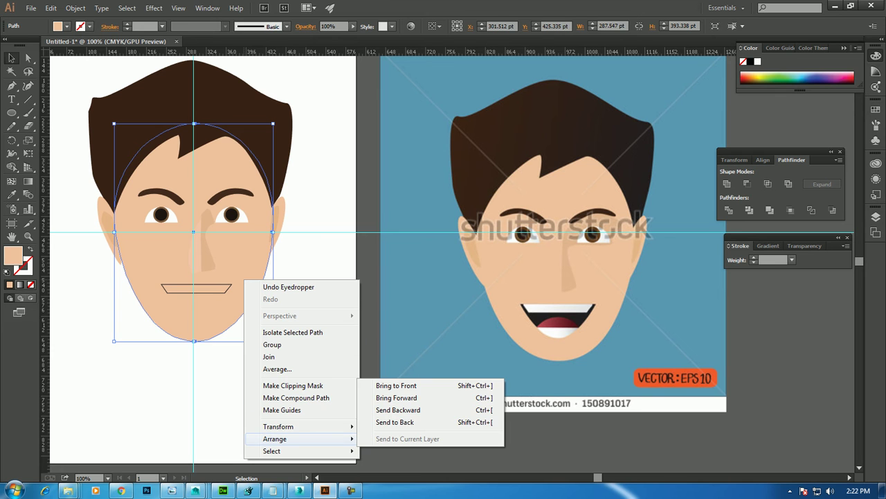
{"action": "left_click", "coordinate": [395, 422]}
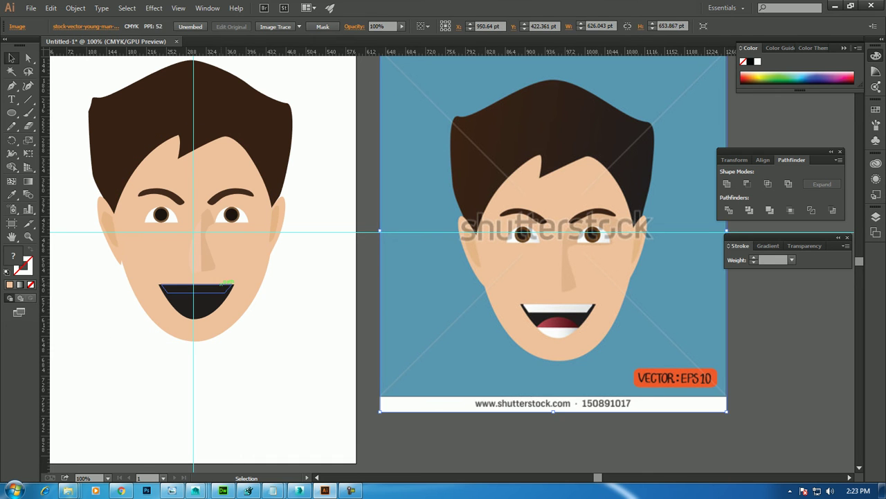
Fill the upper teeth shape with white sampled from the reference.
{"action": "left_click", "coordinate": [207, 285]}
{"action": "key", "text": "i"}
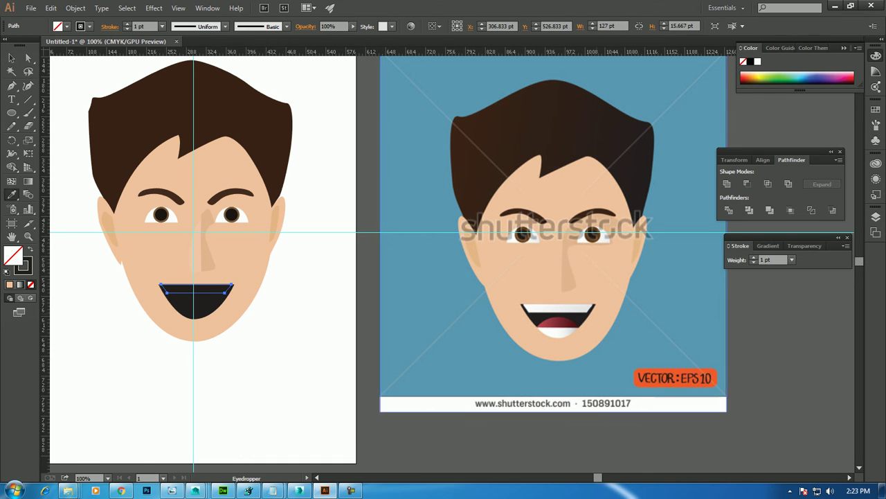
{"action": "left_click", "coordinate": [547, 309]}
{"action": "key", "text": "v"}
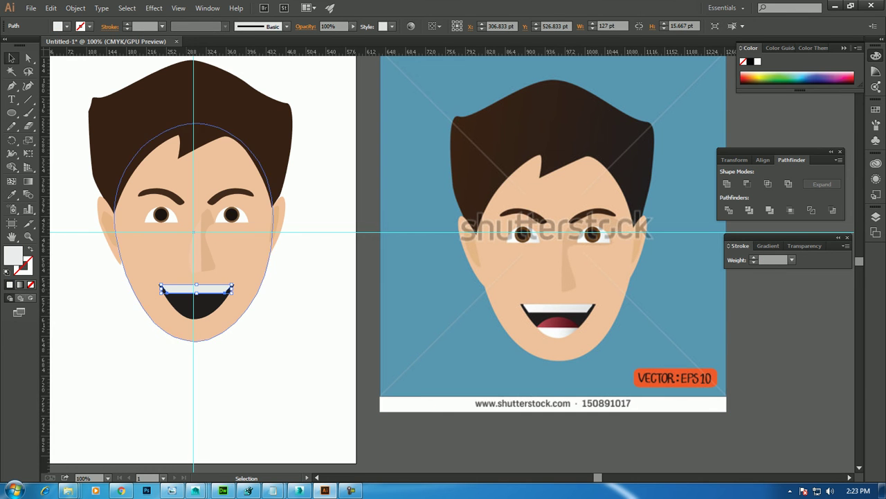
Fill the inner mouth tongue shape with the reference's dark red.
{"action": "left_click", "coordinate": [208, 325]}
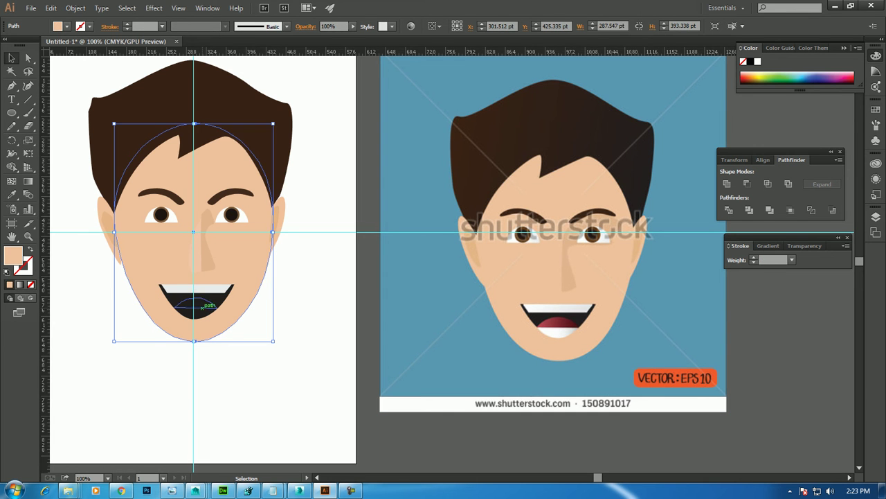
{"action": "left_click", "coordinate": [198, 305]}
{"action": "key", "text": "i"}
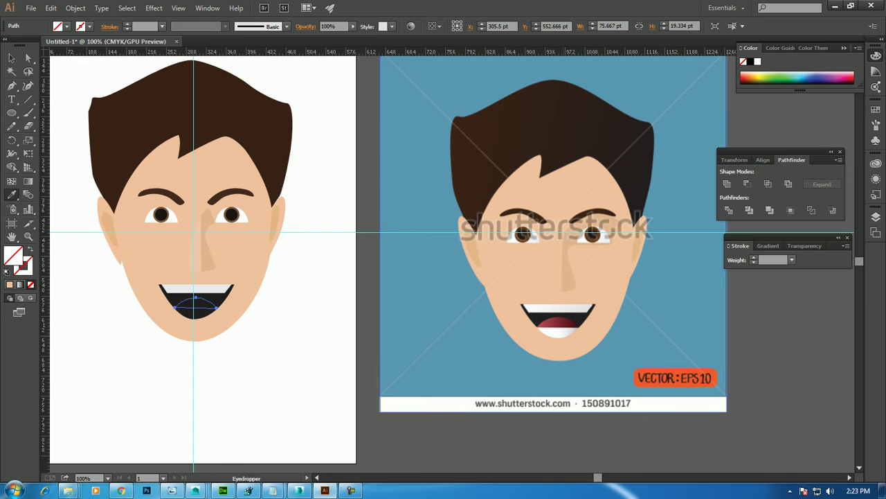
{"action": "left_click", "coordinate": [558, 320]}
{"action": "left_click", "coordinate": [12, 58]}
{"action": "left_click", "coordinate": [152, 305]}
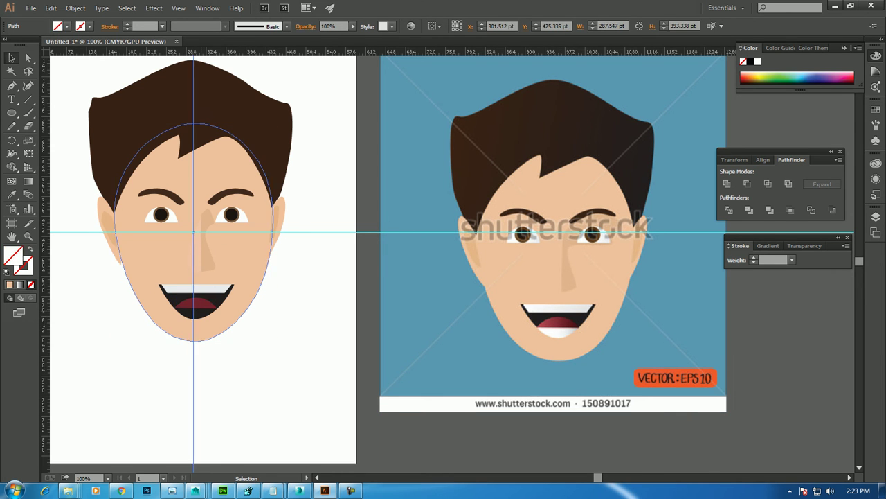
{"action": "key", "text": "ctrl+shift+a"}
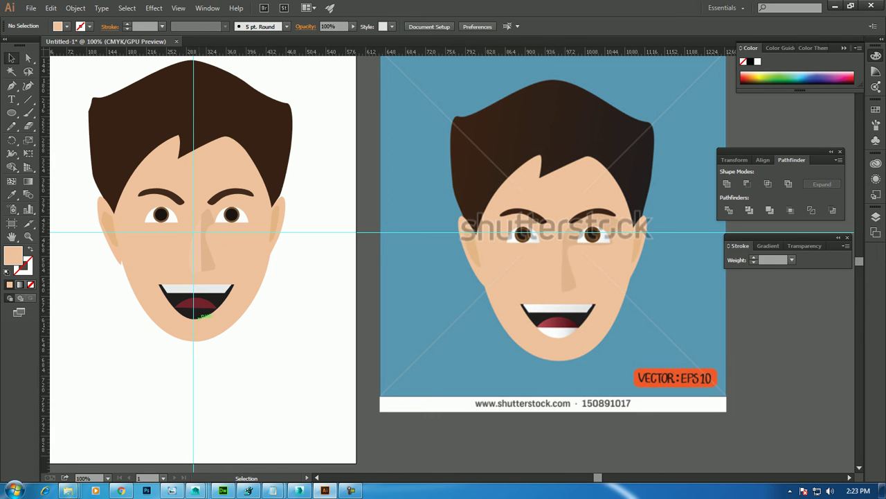
Move the reference image closer to the tracing, undoing an accidental face-skin shift.
{"action": "left_click", "coordinate": [196, 302]}
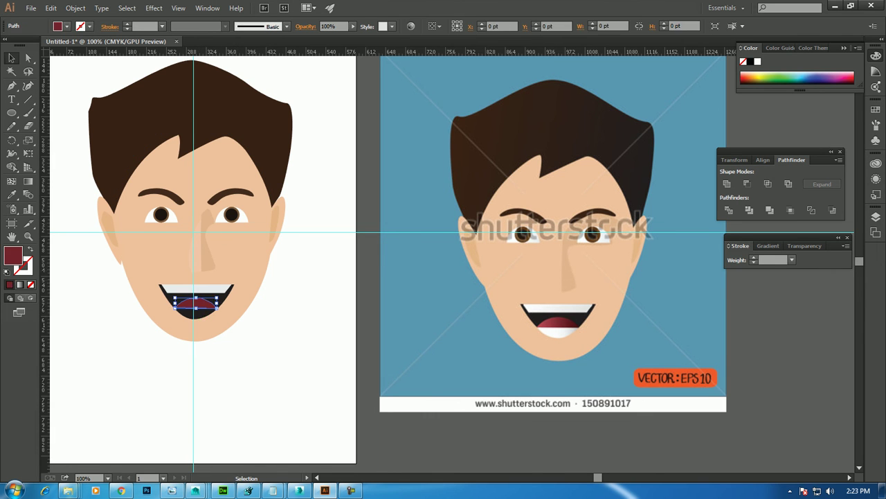
{"action": "left_click", "coordinate": [208, 288]}
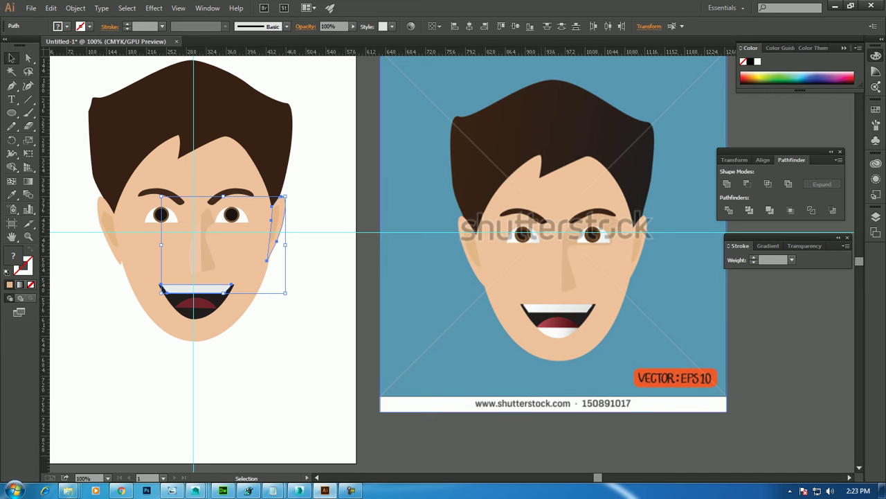
{"action": "mouse_move", "coordinate": [534, 365]}
{"action": "left_mouse_down"}
{"action": "mouse_move", "coordinate": [670, 303]}
{"action": "mouse_move", "coordinate": [627, 228]}
{"action": "left_mouse_up"}
{"action": "left_click", "coordinate": [204, 308]}
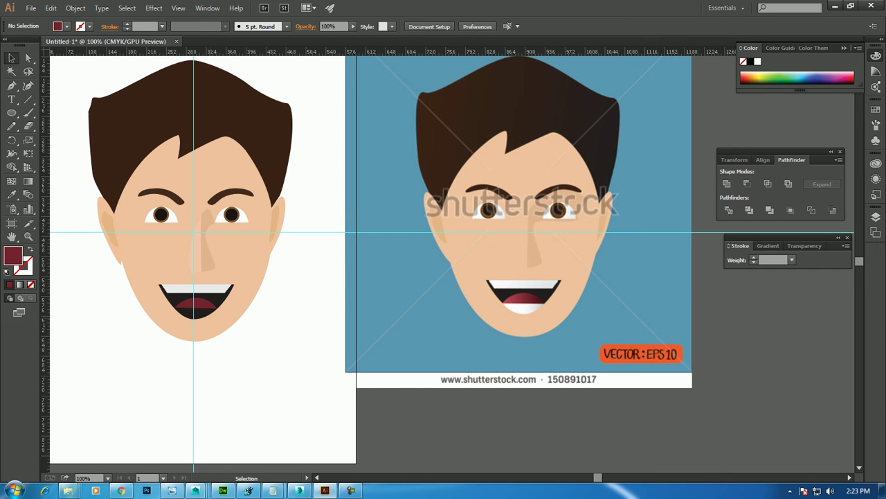
{"action": "left_click", "coordinate": [204, 315]}
{"action": "key", "text": "ctrl+shift+a"}
{"action": "left_click", "coordinate": [222, 310]}
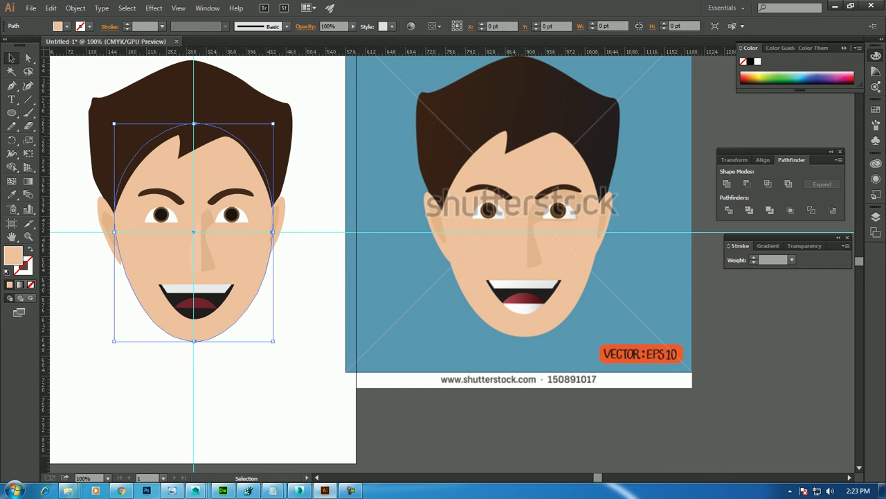
{"action": "left_click_drag", "start_coordinate": [222, 309], "coordinate": [112, 232]}
{"action": "left_click", "coordinate": [196, 309]}
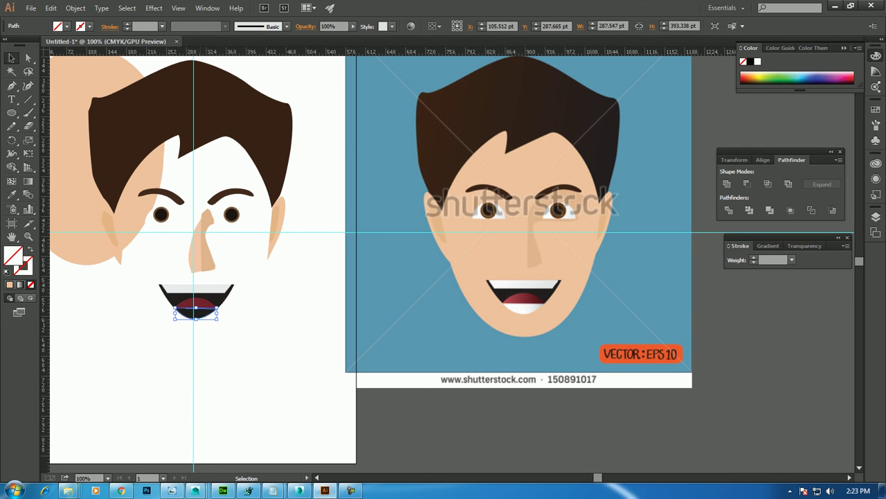
{"action": "key", "text": "ctrl+z"}
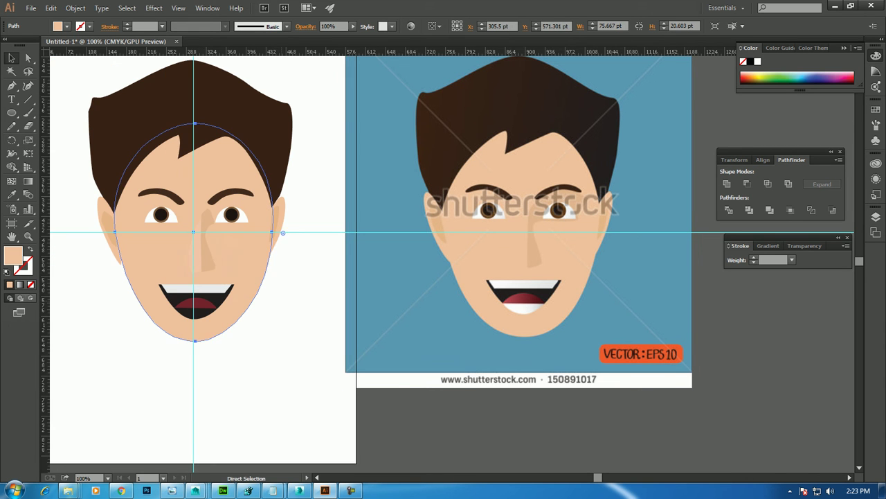
{"action": "key", "text": "ctrl+shift+a"}
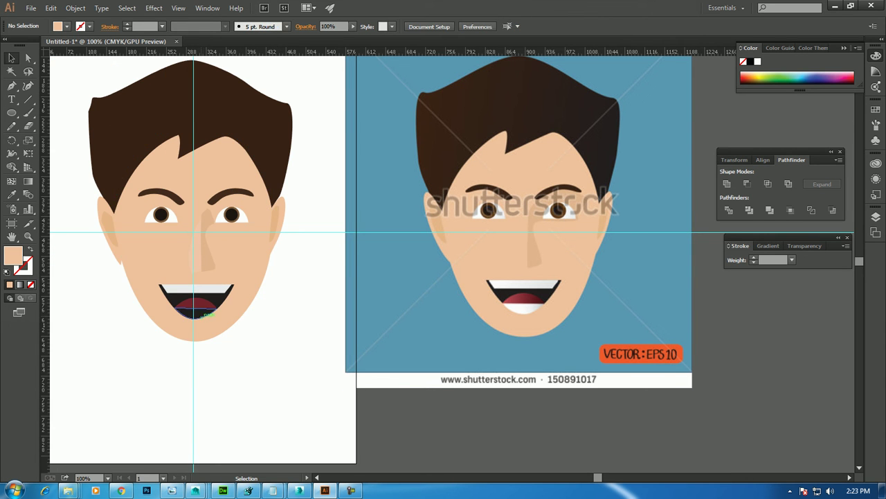
Fill the lower mouth shape with the reference's teeth white and zoom in on it.
{"action": "left_click", "coordinate": [206, 315]}
{"action": "left_click", "coordinate": [11, 194]}
{"action": "left_click", "coordinate": [523, 305]}
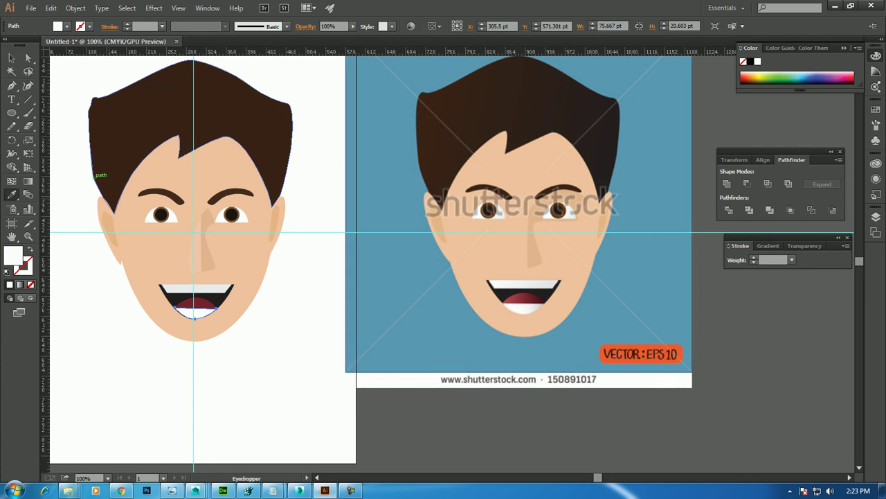
{"action": "left_click", "coordinate": [12, 58]}
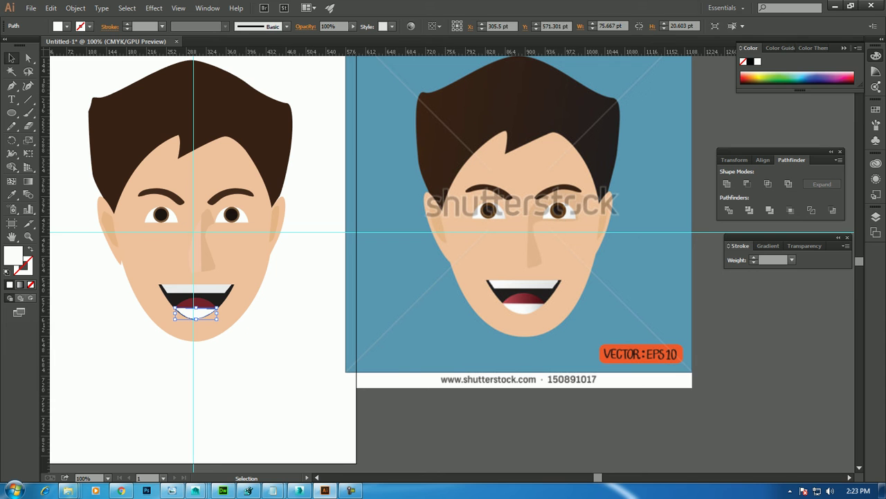
{"action": "key", "text": "ctrl+shift+a"}
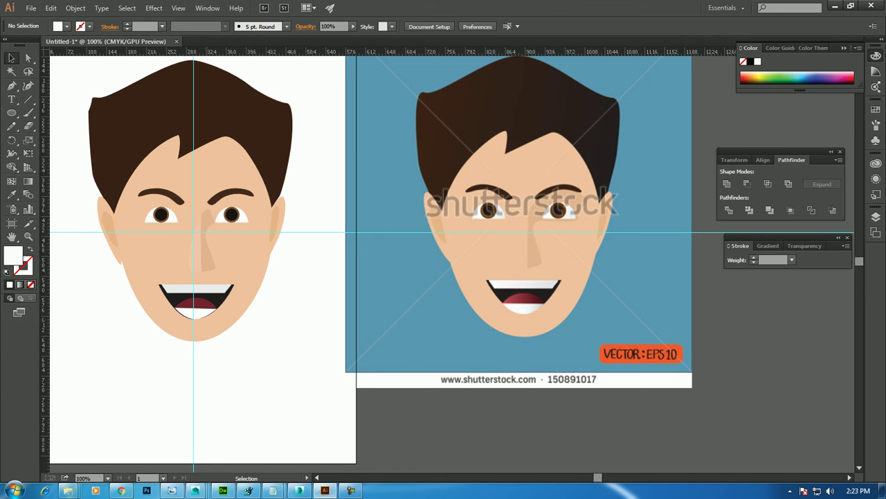
{"action": "left_click", "coordinate": [208, 309]}
{"action": "key", "text": "ctrl+plus"}
{"action": "key", "text": "ctrl+plus"}
{"action": "key", "text": "ctrl+plus"}
Widen the white lower-teeth shape from its centre.
{"action": "mouse_move", "coordinate": [138, 346]}
{"action": "left_mouse_down"}
{"action": "mouse_move", "coordinate": [402, 305]}
{"action": "mouse_move", "coordinate": [758, 278]}
{"action": "left_mouse_up"}
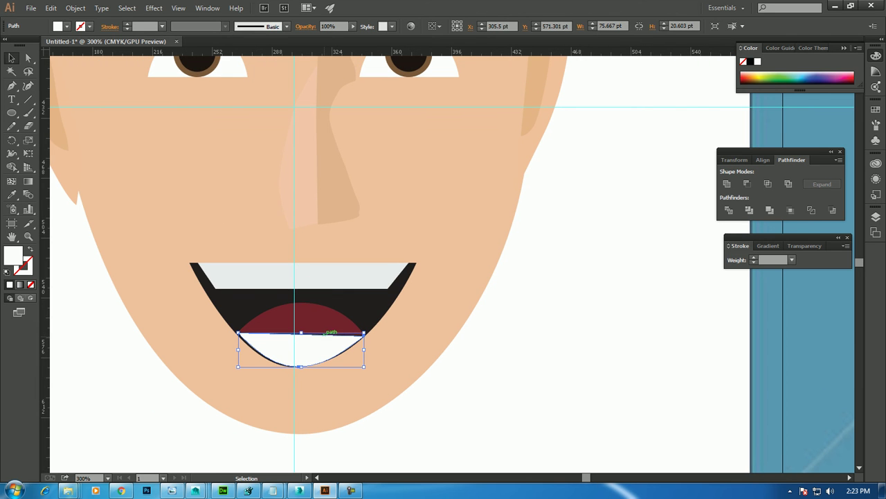
{"action": "left_click_drag", "start_coordinate": [364, 366], "coordinate": [373, 368]}
{"action": "key", "text": "ctrl+shift+a"}
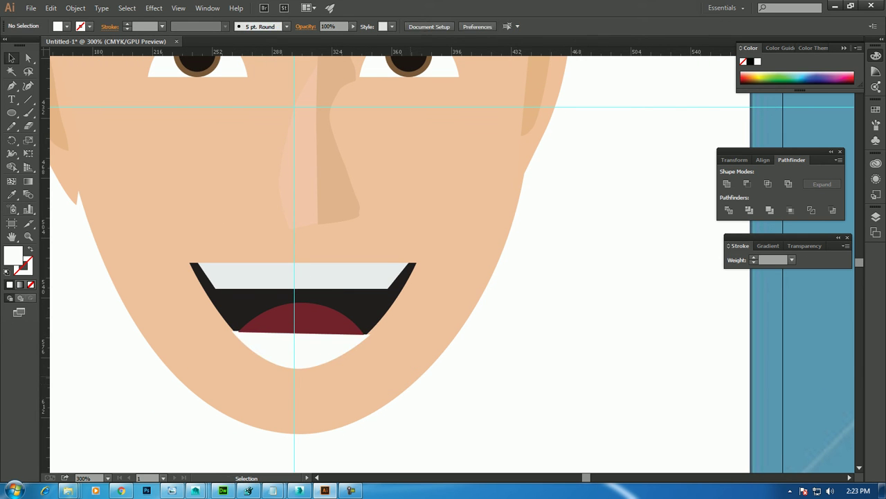
{"action": "key", "text": "ctrl+1"}
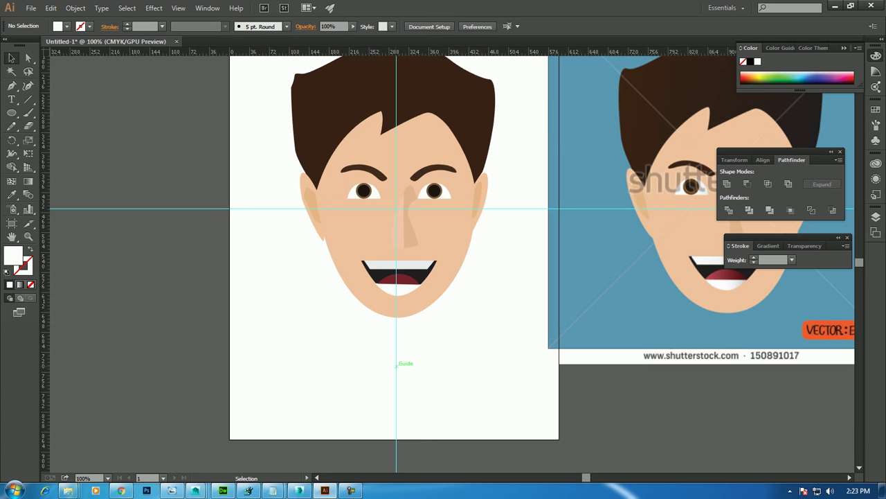
Delete the reference image and both the horizontal and vertical guides.
{"action": "mouse_move", "coordinate": [396, 365]}
{"action": "left_mouse_down"}
{"action": "mouse_move", "coordinate": [310, 373]}
{"action": "mouse_move", "coordinate": [156, 436]}
{"action": "mouse_move", "coordinate": [324, 394]}
{"action": "left_mouse_up"}
{"action": "left_click", "coordinate": [554, 312]}
{"action": "key", "text": "Delete"}
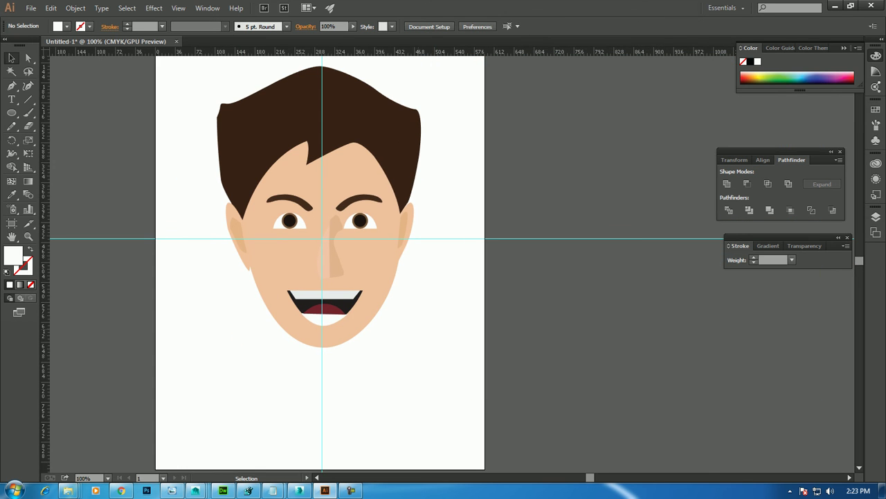
{"action": "key", "text": "ctrl+minus"}
{"action": "left_click_drag", "start_coordinate": [594, 219], "coordinate": [628, 271]}
{"action": "key", "text": "Delete"}
{"action": "left_click", "coordinate": [364, 429]}
{"action": "key", "text": "Delete"}
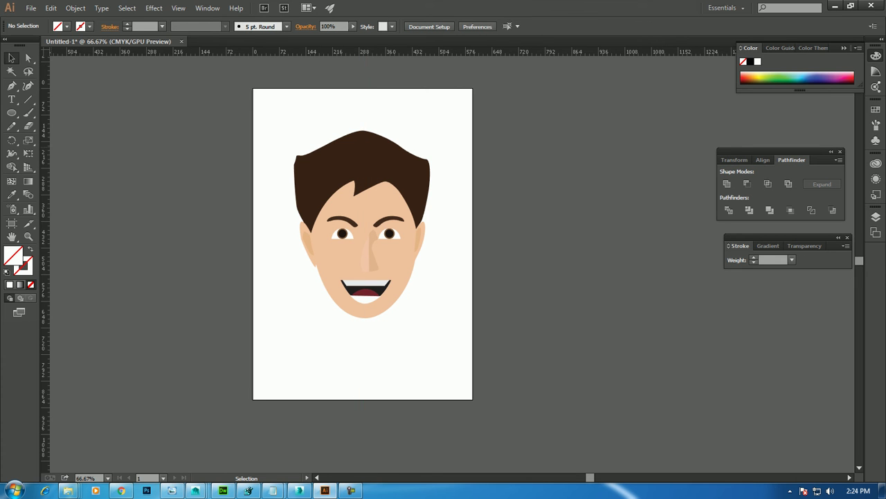
Restore the guides and reference image, then draw a rectangle covering the whole artboard.
{"action": "left_click", "coordinate": [11, 113]}
{"action": "left_click", "coordinate": [66, 112]}
{"action": "key", "text": "ctrl+z"}
{"action": "key", "text": "ctrl+z"}
{"action": "key", "text": "ctrl+v"}
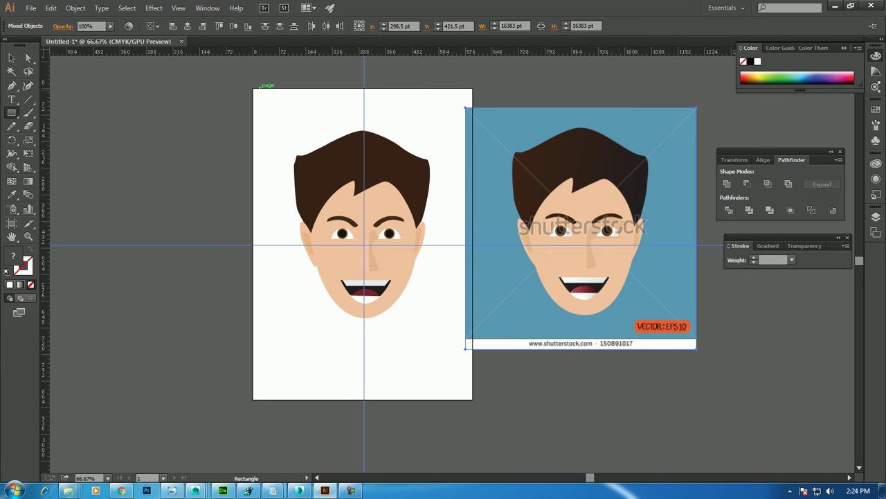
{"action": "left_click_drag", "start_coordinate": [253, 88], "coordinate": [473, 399]}
Fill the rectangle with the reference's blue and send it behind the face.
{"action": "key", "text": "i"}
{"action": "left_click", "coordinate": [485, 118]}
{"action": "key", "text": "v"}
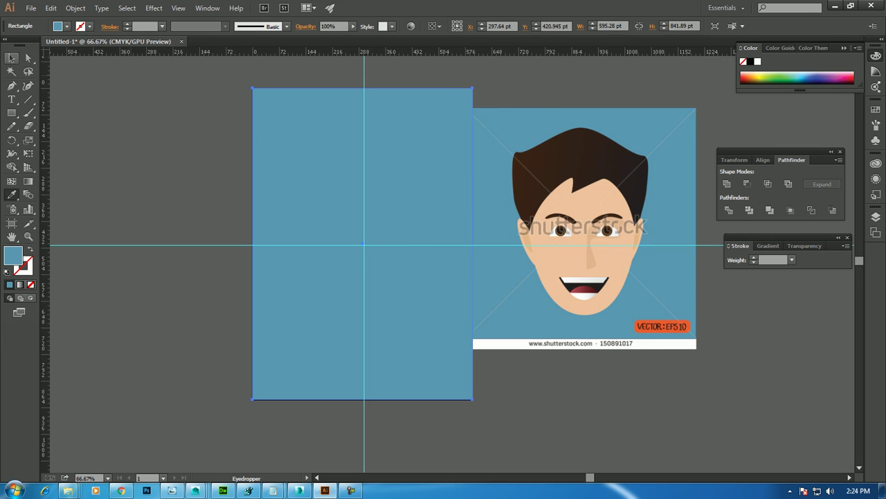
{"action": "right_click", "coordinate": [439, 103]}
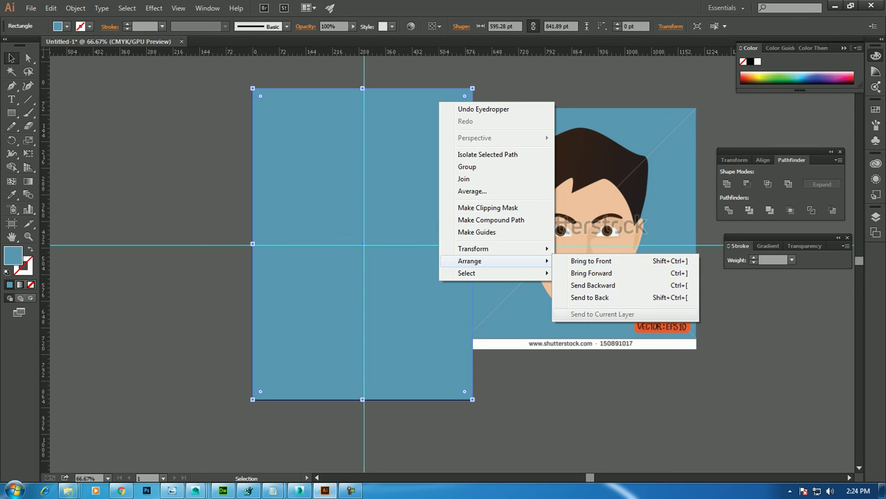
{"action": "left_click", "coordinate": [589, 295]}
Delete the reference image and select the horizontal guide.
{"action": "key", "text": "ctrl+shift+a"}
{"action": "left_click", "coordinate": [589, 296]}
{"action": "key", "text": "Delete"}
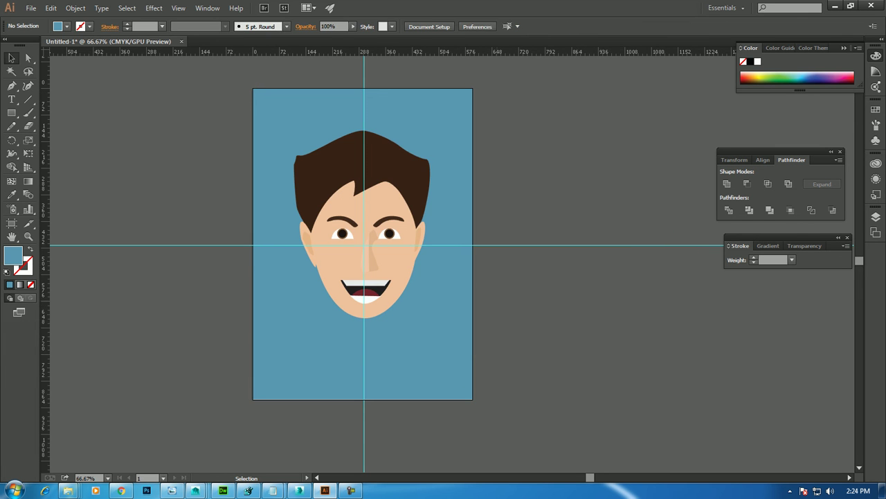
{"action": "left_click", "coordinate": [554, 244]}
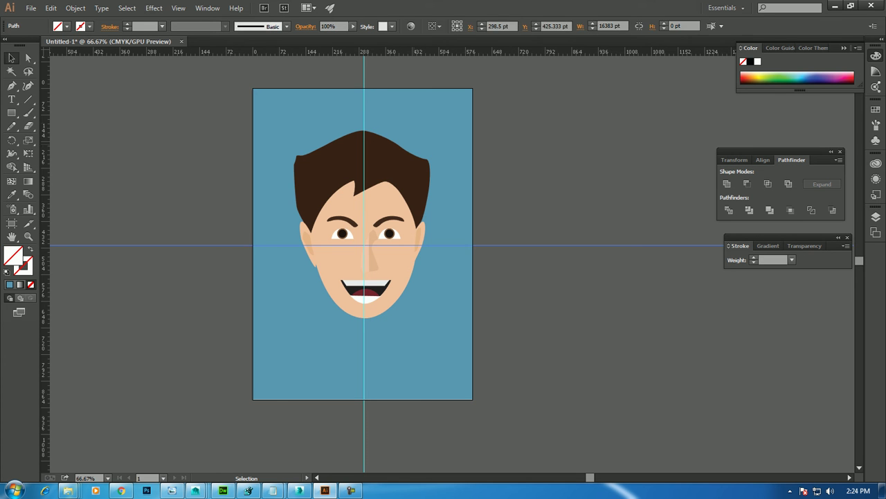
Remove the horizontal and vertical guides and zoom in on the mouth and chin.
{"action": "key", "text": "Delete"}
{"action": "key", "text": "ctrl+semicolon"}
{"action": "scroll", "coordinate": [585, 229], "scroll_direction": "up", "scroll_amount": 1}
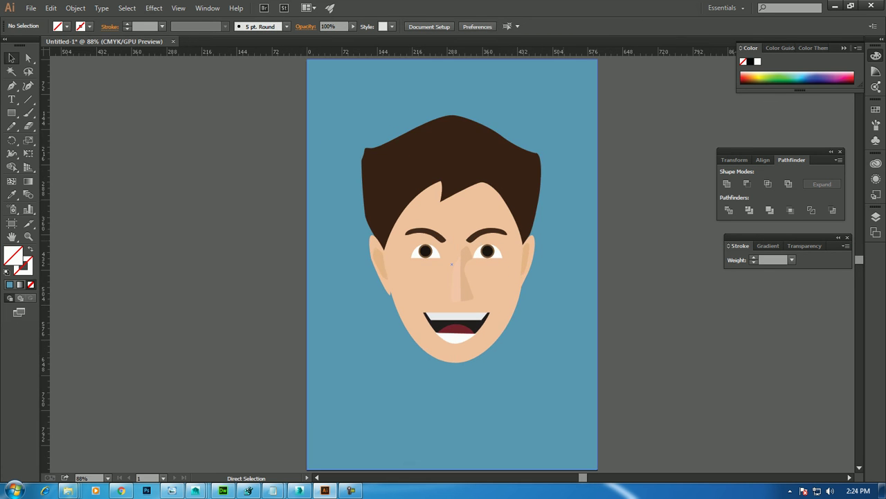
{"action": "scroll", "coordinate": [585, 228], "scroll_direction": "up", "scroll_amount": 1}
{"action": "scroll", "coordinate": [586, 229], "scroll_direction": "up", "scroll_amount": 3}
{"action": "mouse_move", "coordinate": [585, 229]}
{"action": "left_mouse_down"}
{"action": "mouse_move", "coordinate": [578, 401]}
{"action": "mouse_move", "coordinate": [589, 214]}
{"action": "left_mouse_up"}
{"action": "left_click_drag", "start_coordinate": [589, 401], "coordinate": [468, 211]}
{"action": "left_click_drag", "start_coordinate": [467, 68], "coordinate": [470, 112]}
Review the artwork at whole-face, close-up nose and mouth, and full-artboard zoom.
{"action": "key", "text": "ctrl+1"}
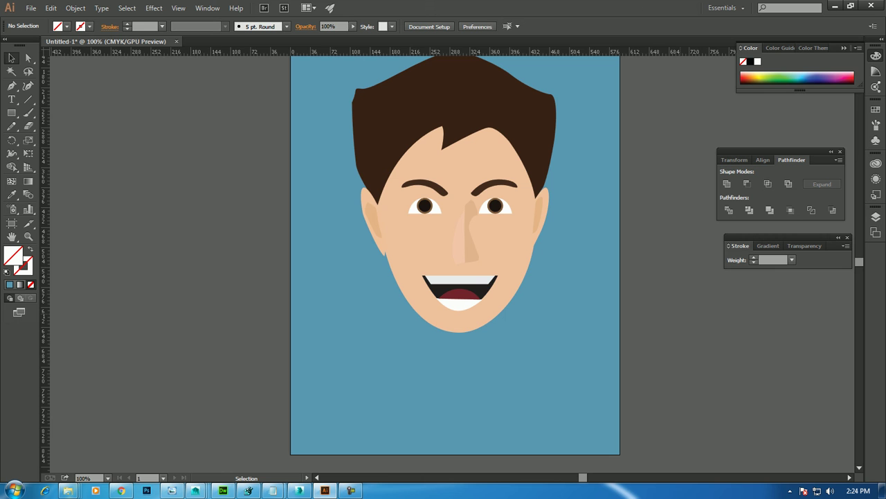
{"action": "key", "text": "ctrl+plus"}
{"action": "key", "text": "ctrl+plus"}
{"action": "key", "text": "ctrl+plus"}
{"action": "key", "text": "ctrl+plus"}
{"action": "key", "text": "ctrl+plus"}
{"action": "key", "text": "ctrl+plus"}
{"action": "key", "text": "ctrl+plus"}
{"action": "key", "text": "ctrl+plus"}
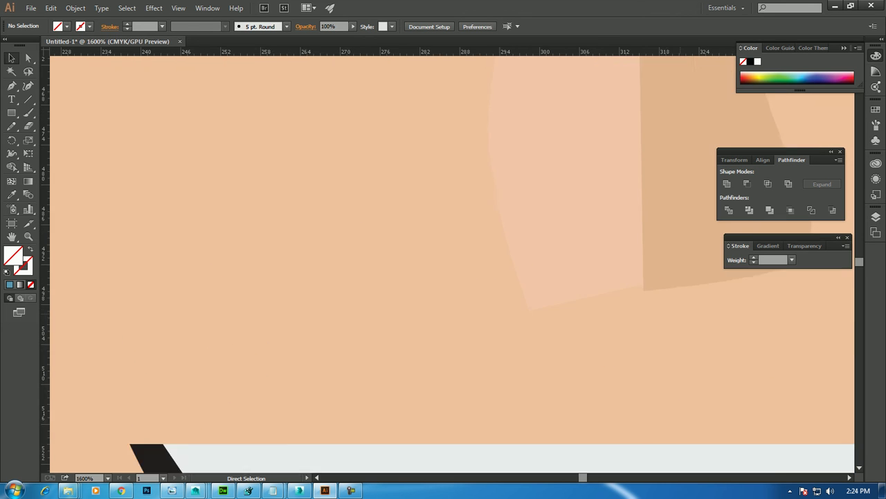
{"action": "key", "text": "ctrl+0"}
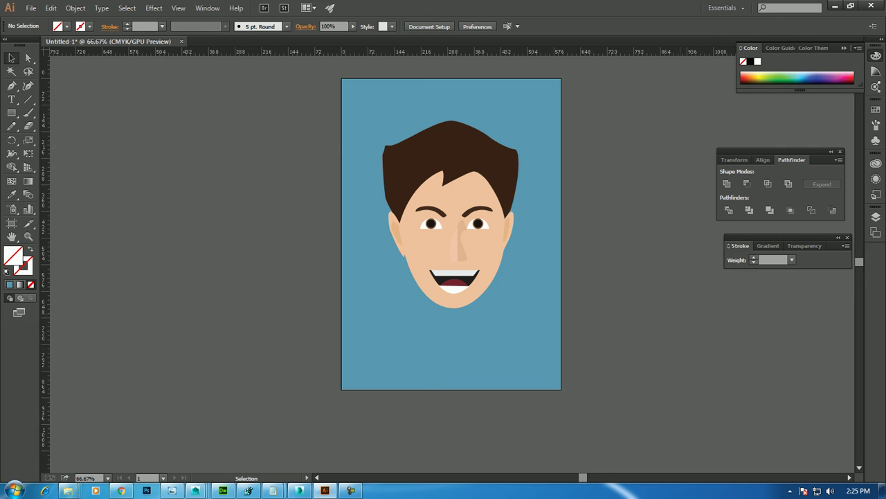
Zoom in on the face artwork, then open Save As and cancel it without saving.
{"action": "key", "text": "ctrl+plus"}
{"action": "key", "text": "ctrl+plus"}
{"action": "key", "text": "ctrl+plus"}
{"action": "key", "text": "ctrl+plus"}
{"action": "key", "text": "ctrl+minus"}
{"action": "key", "text": "ctrl+minus"}
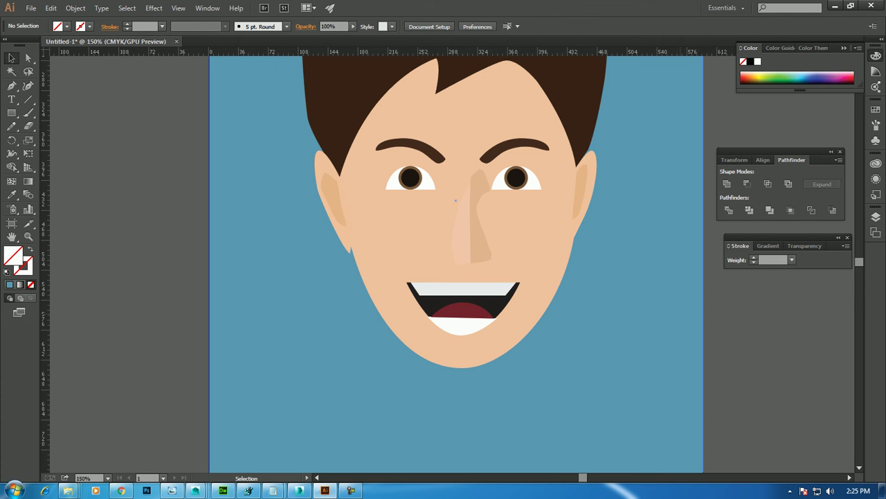
{"action": "left_click", "coordinate": [31, 8]}
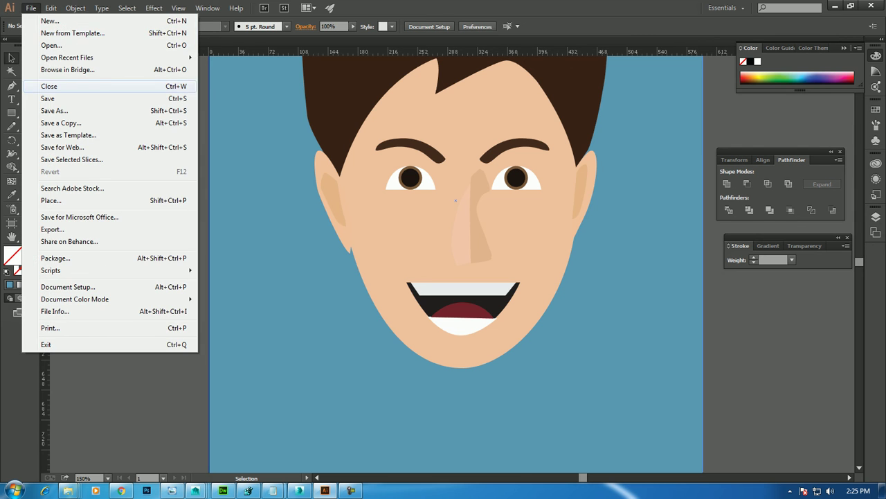
{"action": "left_click", "coordinate": [48, 98]}
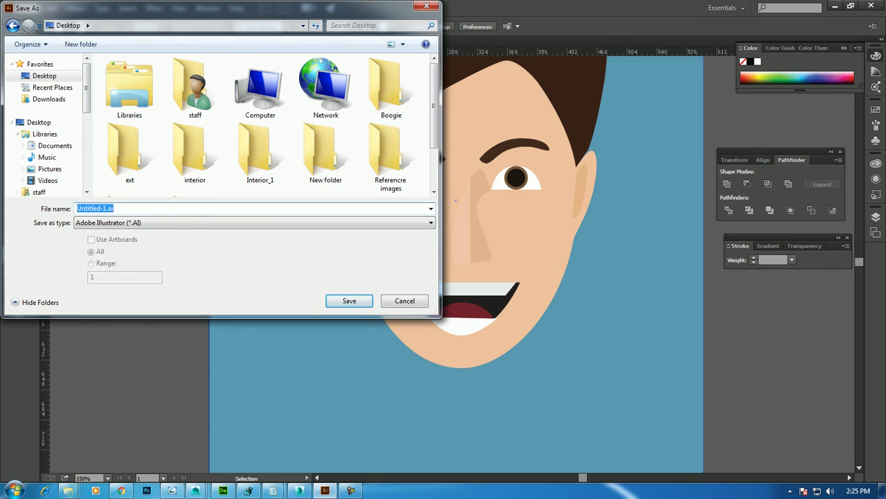
{"action": "key", "text": "Tab"}
{"action": "key", "text": "alt+Down"}
{"action": "key", "text": "Escape"}
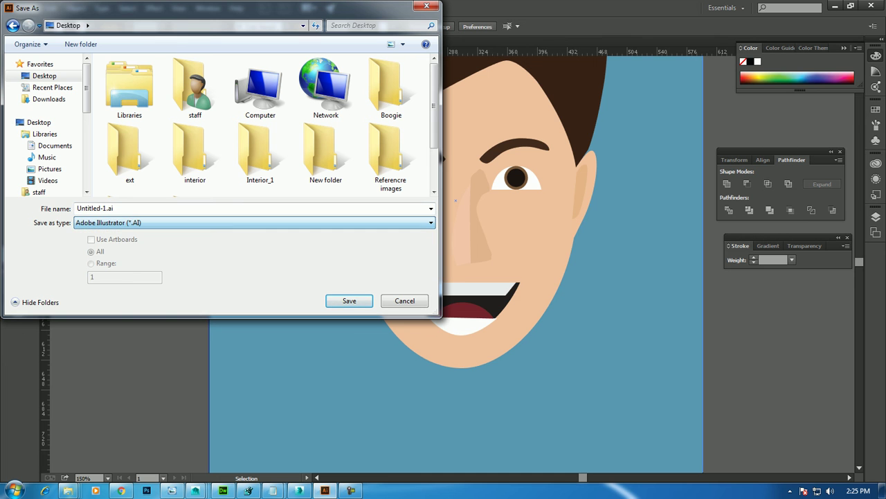
{"action": "key", "text": "Escape"}
{"action": "left_click", "coordinate": [31, 8]}
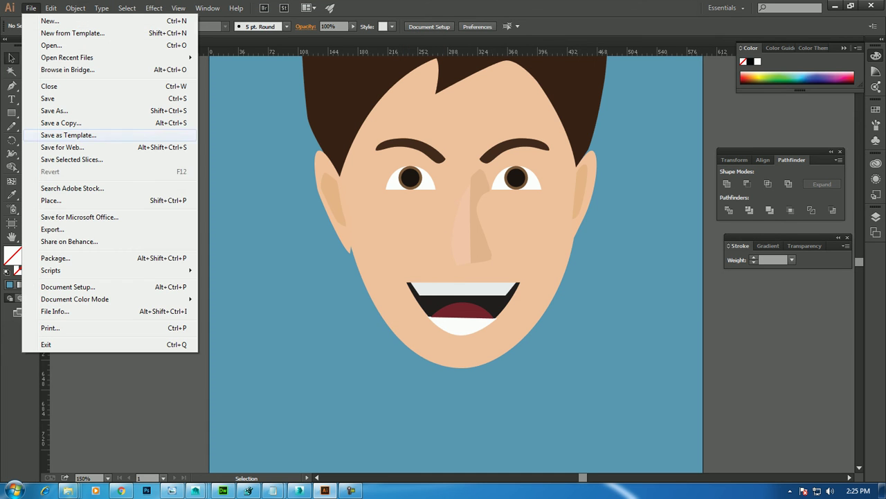
Export the artwork as a JPEG named 'vector' using the artboard bounds.
{"action": "left_click", "coordinate": [52, 230]}
{"action": "left_click", "coordinate": [253, 222]}
{"action": "left_click", "coordinate": [92, 267]}
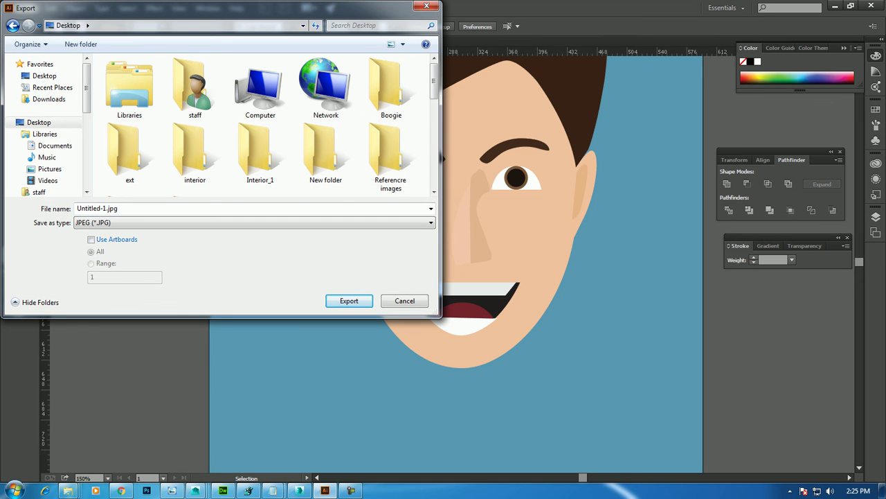
{"action": "left_click", "coordinate": [90, 239]}
{"action": "double_click", "coordinate": [97, 208]}
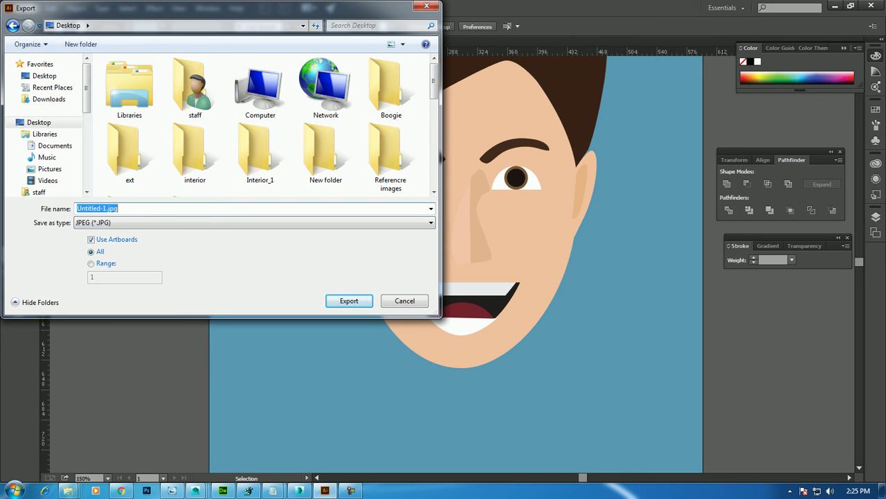
{"action": "type", "text": "vectorm"}
{"action": "key", "text": "BackSpace"}
{"action": "key", "text": "Return"}
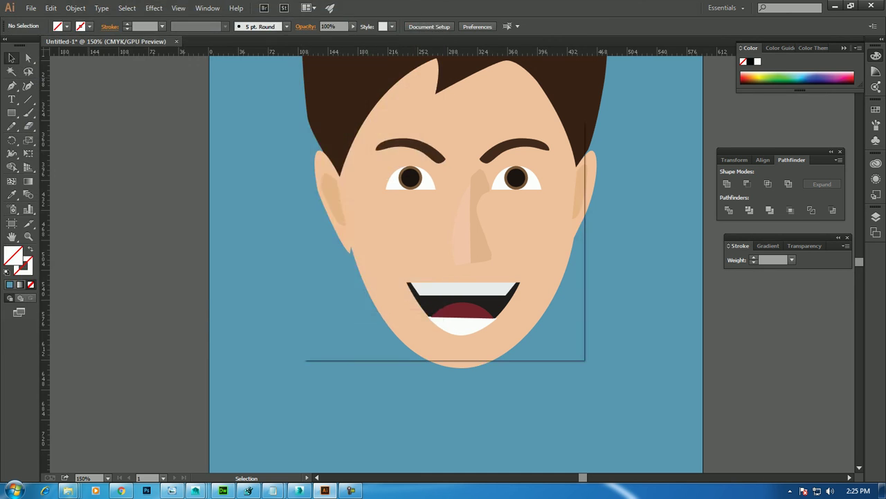
Keep the JPEG options at CMYK colour and High (300 ppi) resolution, and confirm.
{"action": "left_click", "coordinate": [410, 170]}
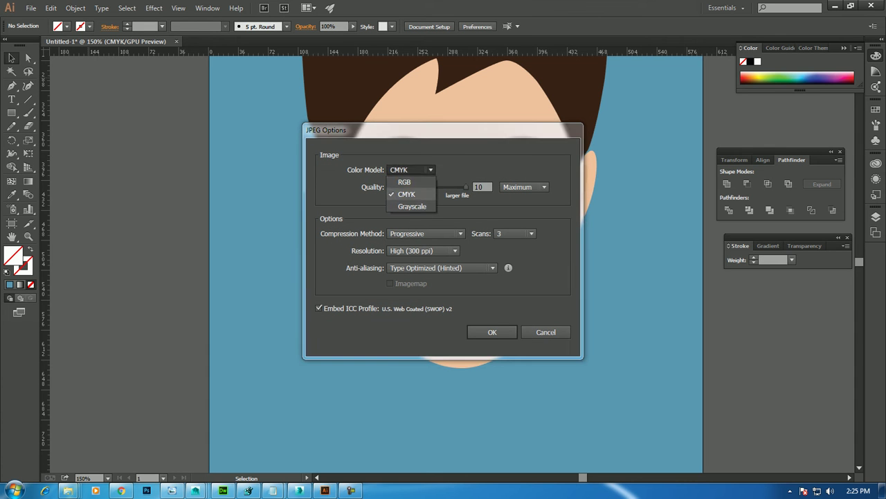
{"action": "left_click", "coordinate": [405, 182]}
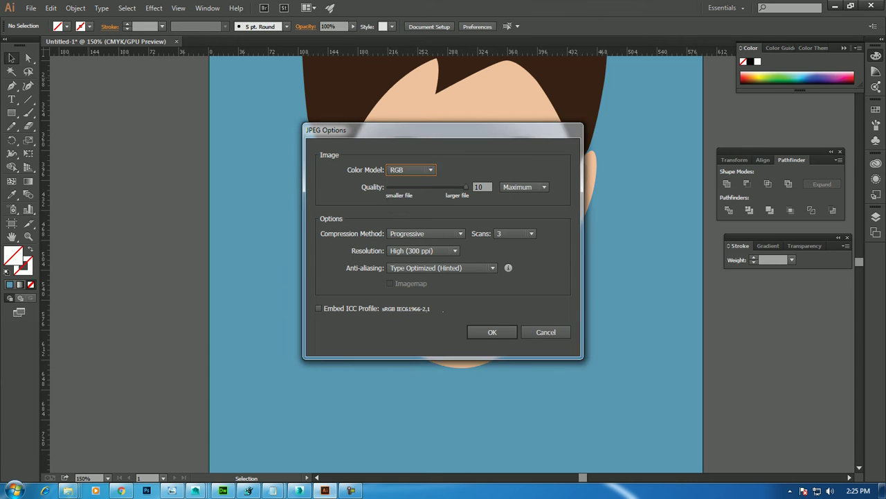
{"action": "left_click", "coordinate": [406, 194]}
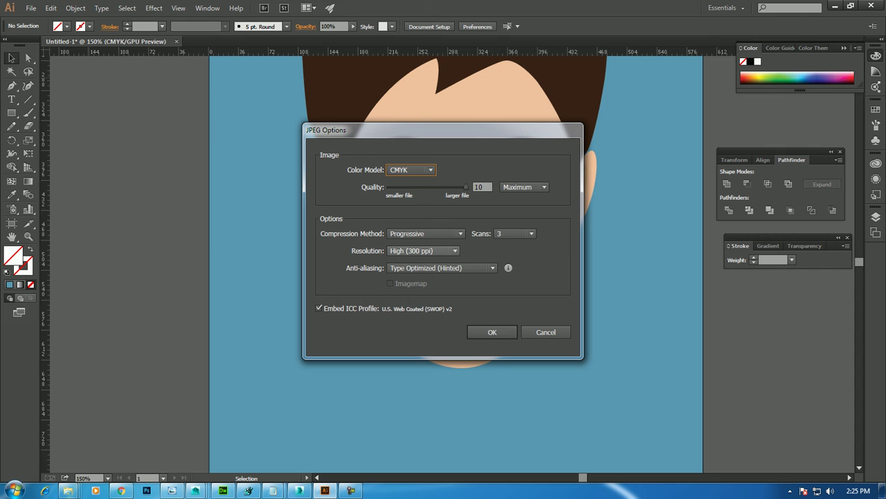
{"action": "left_click", "coordinate": [423, 250]}
{"action": "left_click", "coordinate": [415, 287]}
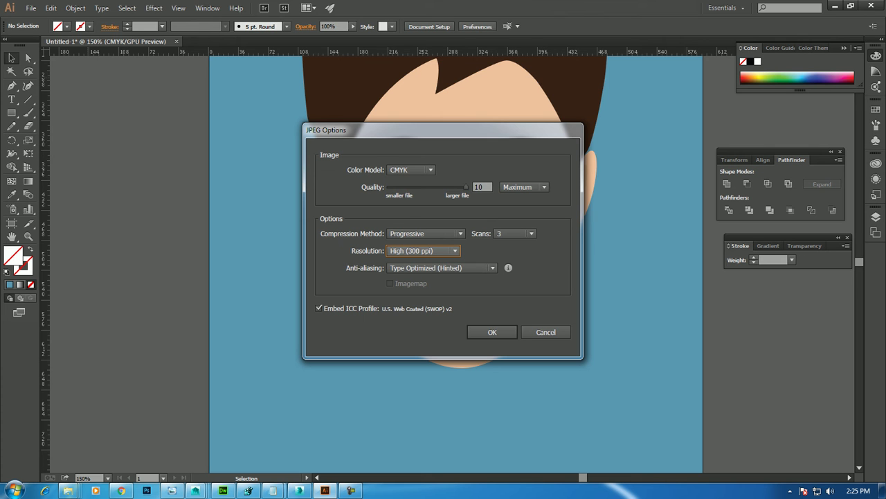
{"action": "left_click", "coordinate": [492, 332]}
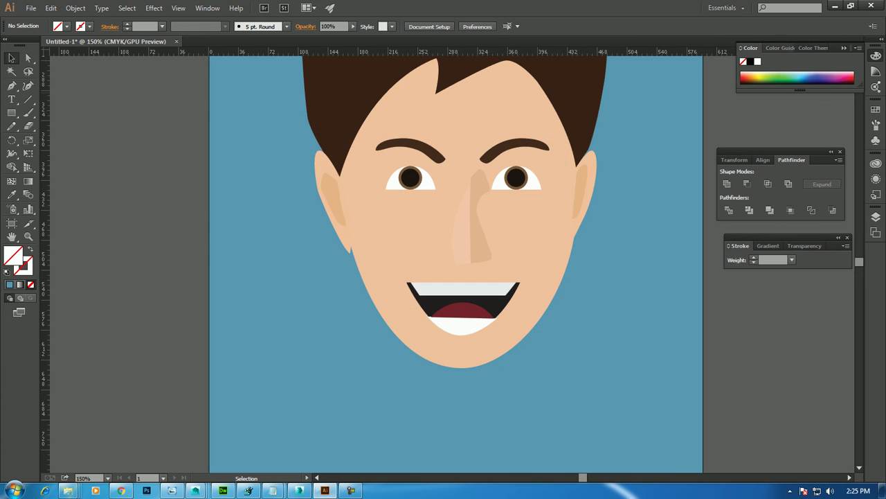
Open vector-01.jpg from the desktop in Windows Photo Viewer, zoom in, fit it, then minimize.
{"action": "left_click", "coordinate": [834, 6]}
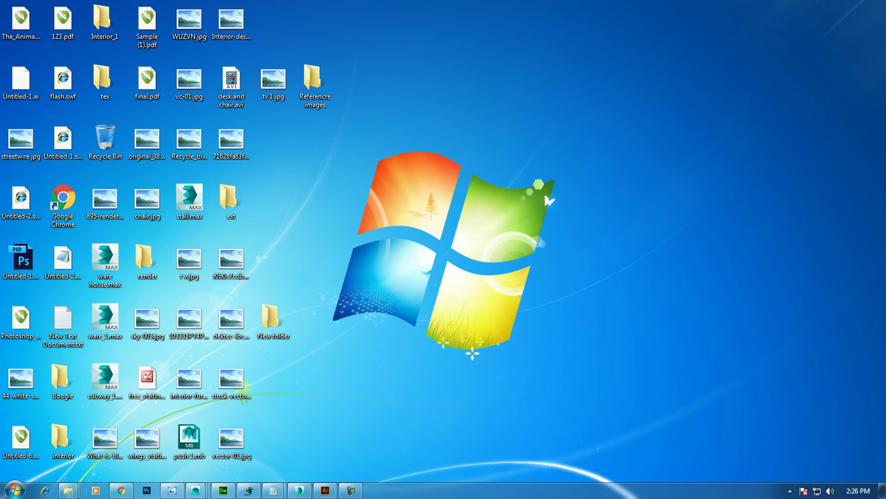
{"action": "double_click", "coordinate": [231, 440]}
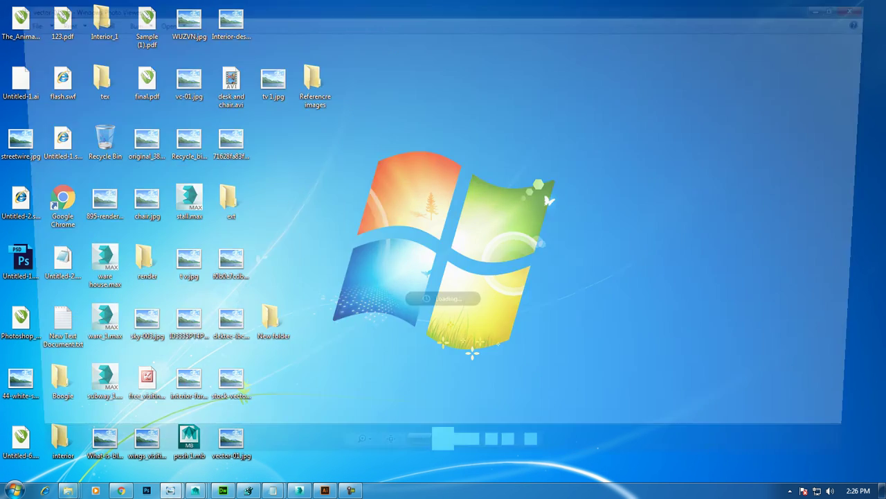
{"action": "scroll", "coordinate": [443, 277], "scroll_direction": "up", "scroll_amount": 1}
{"action": "scroll", "coordinate": [444, 277], "scroll_direction": "up", "scroll_amount": 1}
{"action": "scroll", "coordinate": [443, 277], "scroll_direction": "up", "scroll_amount": 2}
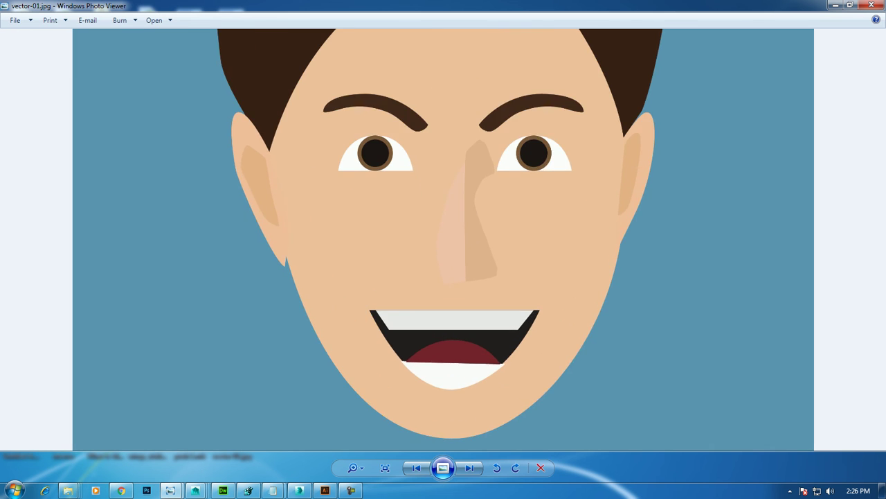
{"action": "scroll", "coordinate": [443, 277], "scroll_direction": "up", "scroll_amount": 1}
{"action": "key", "text": "ctrl+0"}
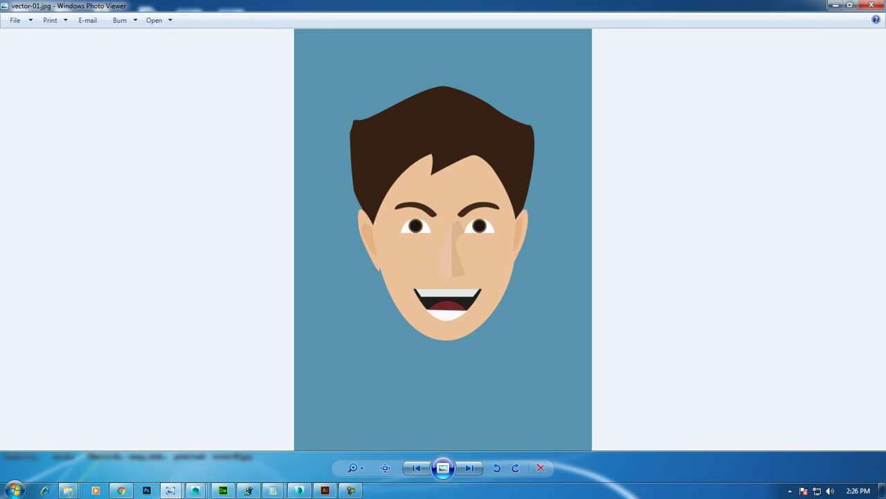
{"action": "scroll", "coordinate": [443, 239], "scroll_direction": "up", "scroll_amount": 1}
{"action": "left_click", "coordinate": [836, 5]}
{"action": "mouse_move", "coordinate": [273, 490]}
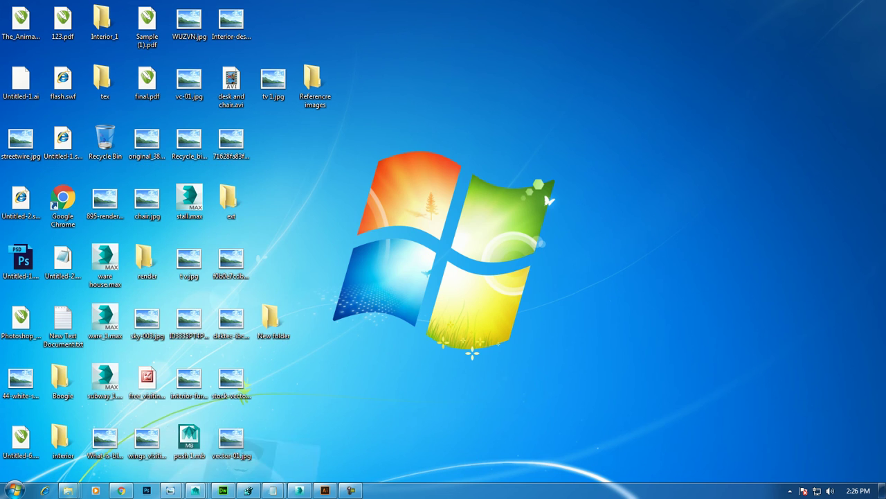
Add a new line 'Thanks for watching..' to the end of the Notepad tutorial notes.
{"action": "left_click", "coordinate": [334, 436]}
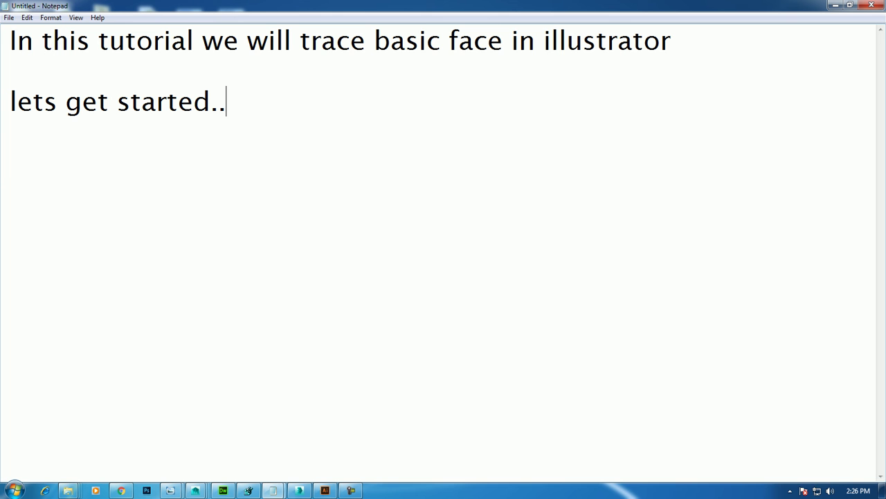
{"action": "key", "text": "Return"}
{"action": "key", "text": "Return"}
{"action": "type", "text": "Tha"}
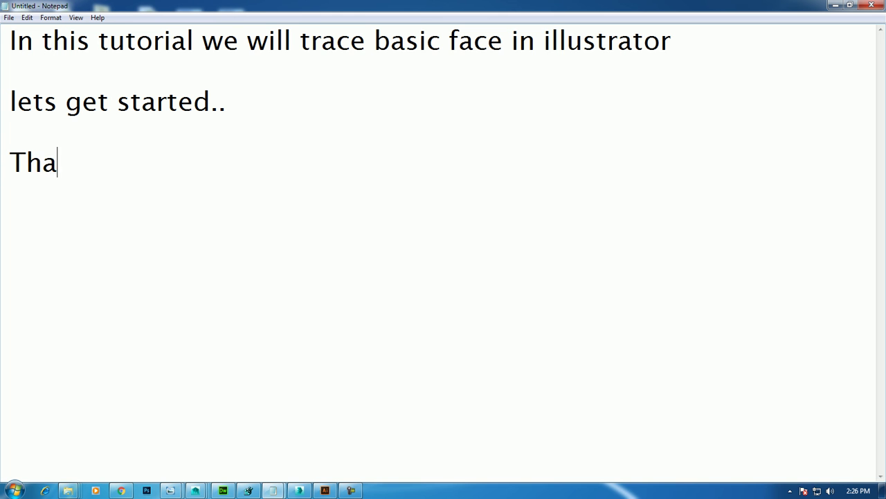
{"action": "type", "text": "nks for watching.."}
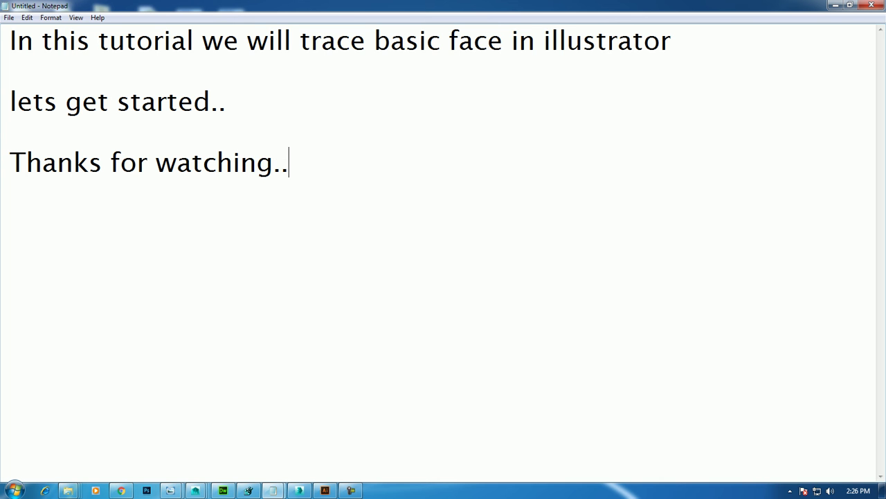